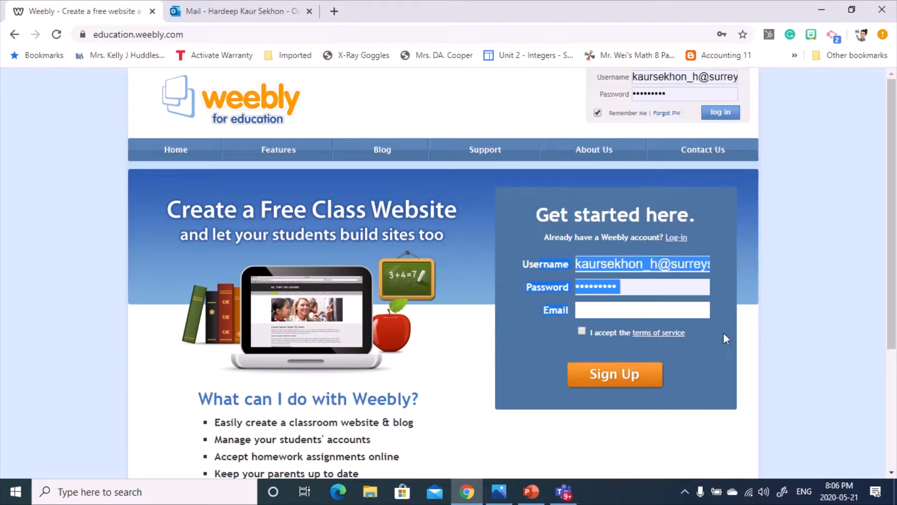
- Log in to the teacher account with the saved username and password
click(751, 377)
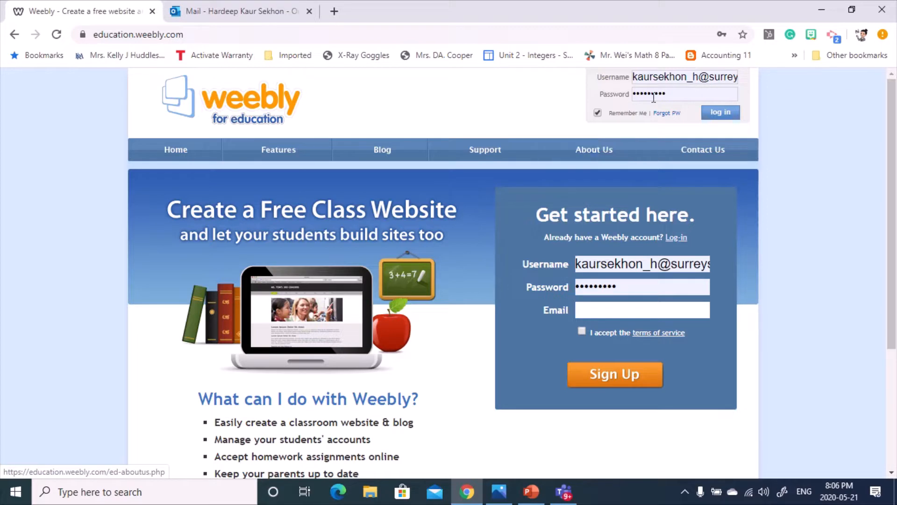
click(726, 117)
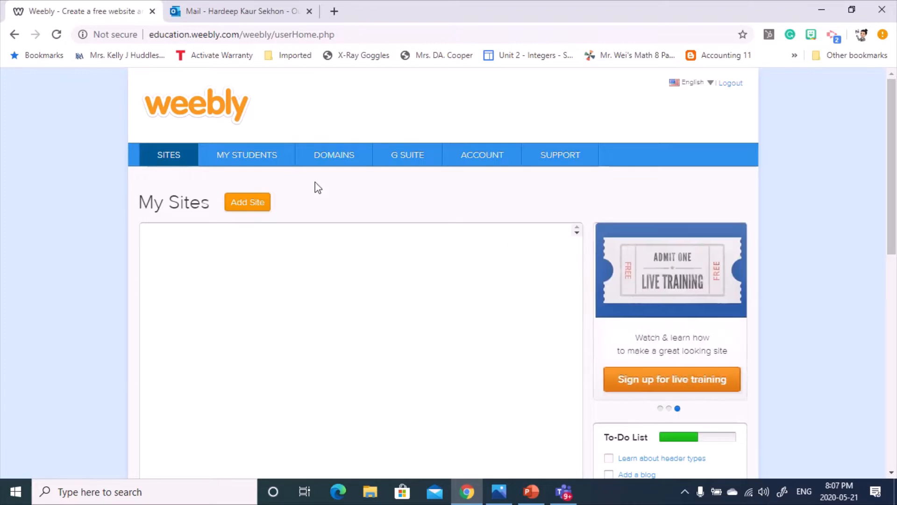
- Go to the MY STUDENTS page and bring up the Add a Class form
click(254, 156)
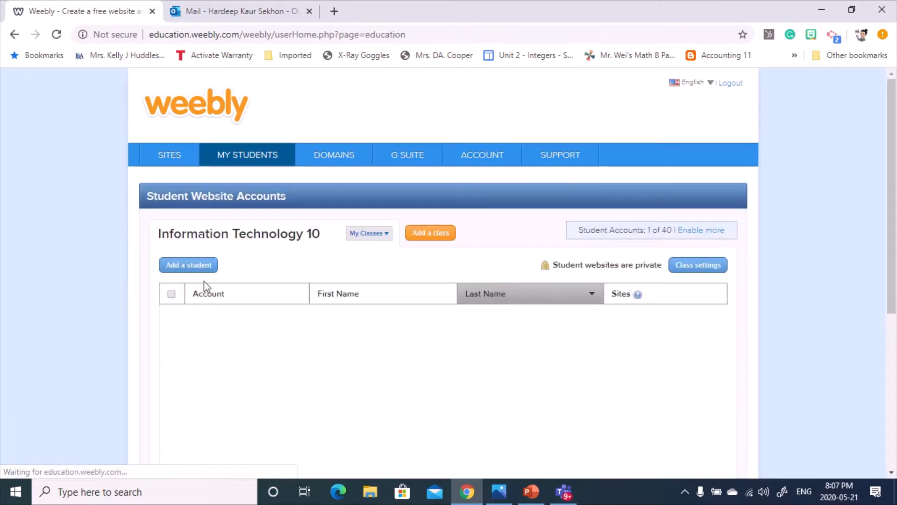
scroll(171, 212, down, 1)
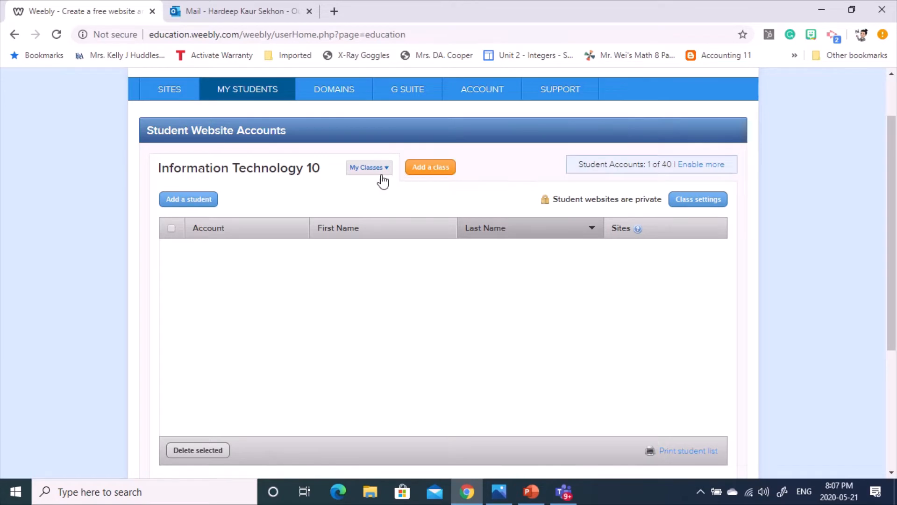
click(429, 174)
- Create class SS10 for grade 10th, keeping student sites Public
click(447, 214)
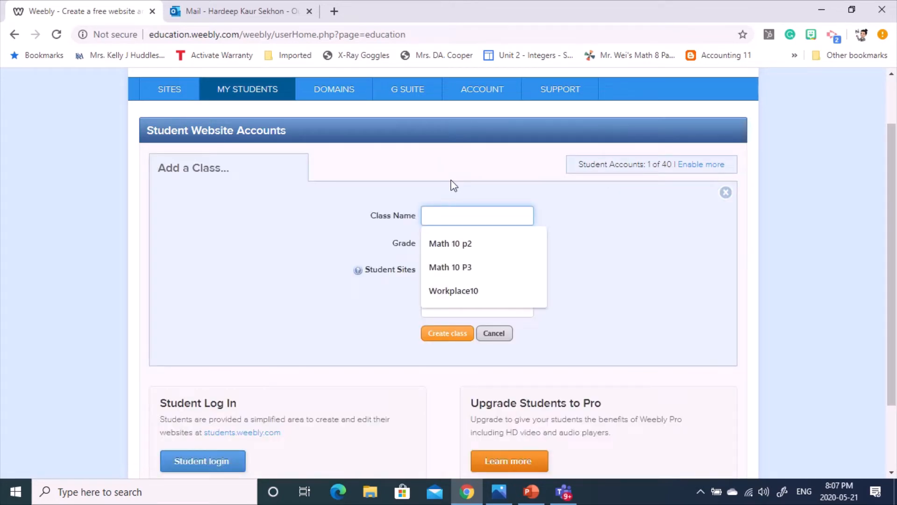
text(SS10)
click(458, 245)
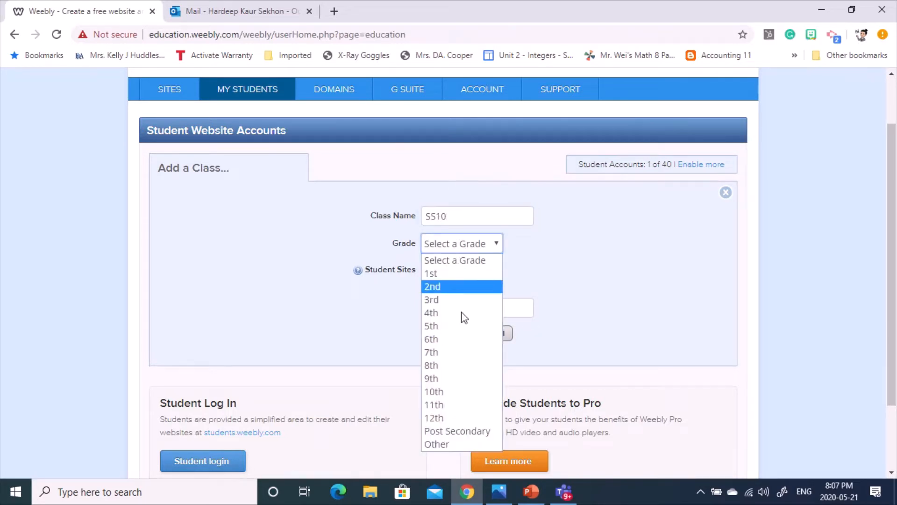
click(453, 391)
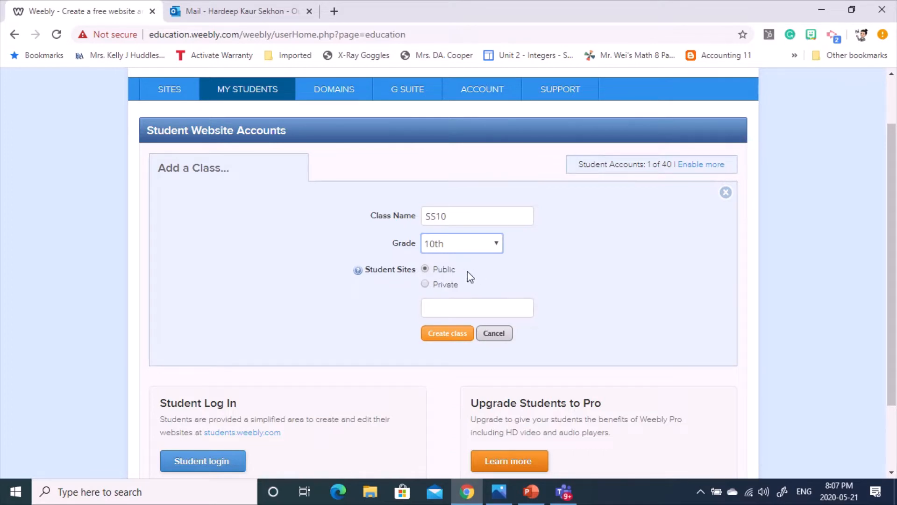
click(425, 284)
click(442, 311)
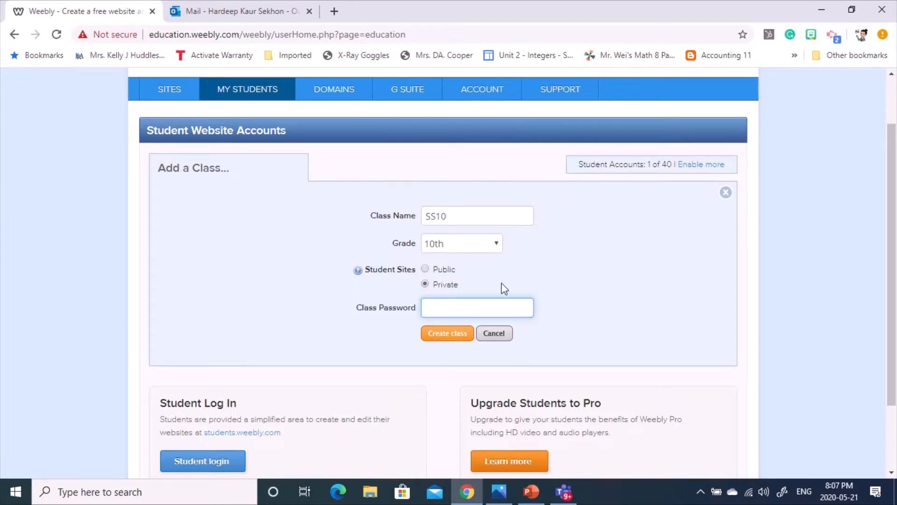
click(425, 269)
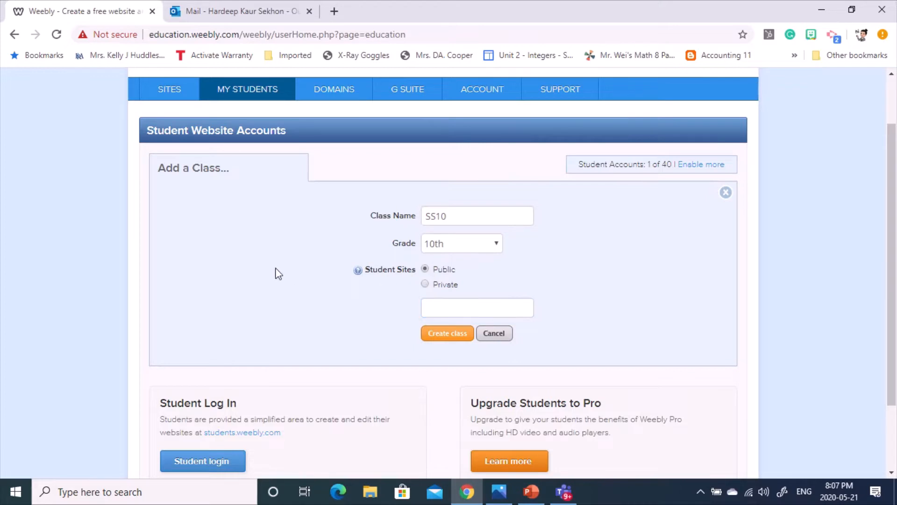
scroll(278, 273, down, 2)
click(447, 267)
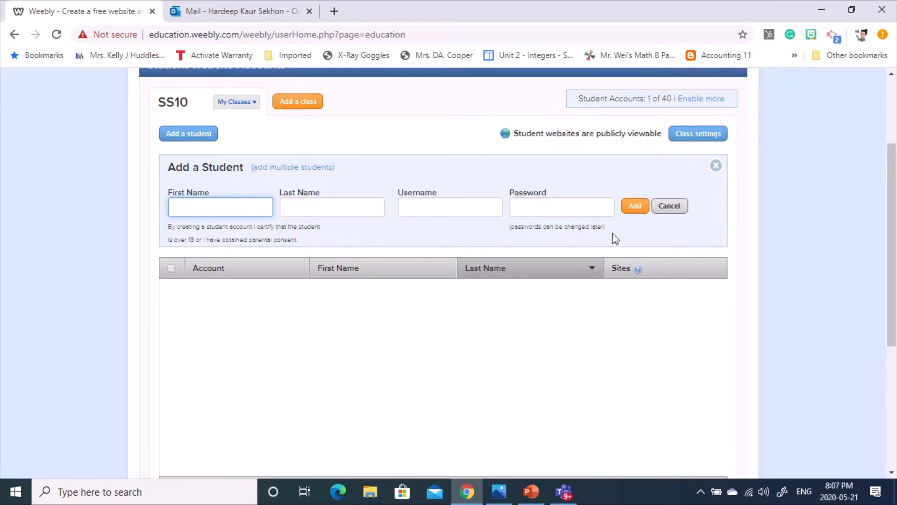
- Switch to adding multiple students and open the CSV spreadsheet format guide, centred on screen
click(279, 169)
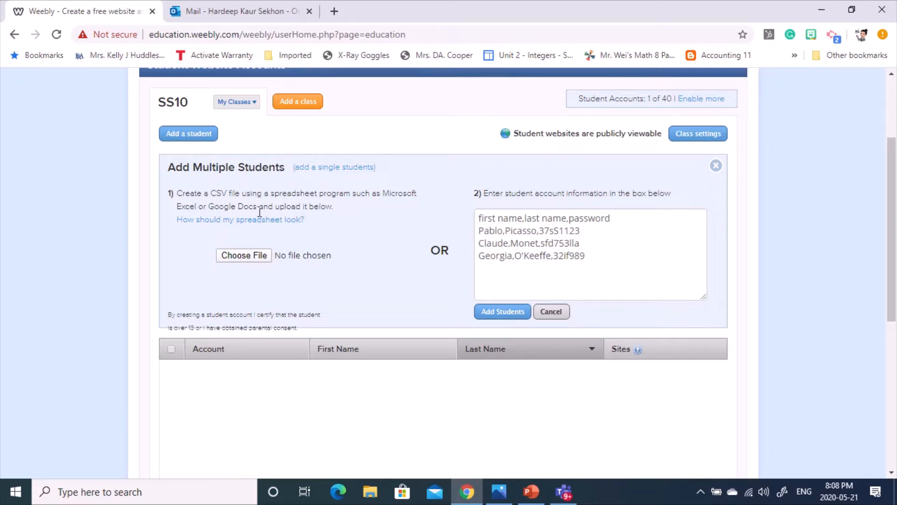
click(207, 219)
drag(137, 15, 319, 36)
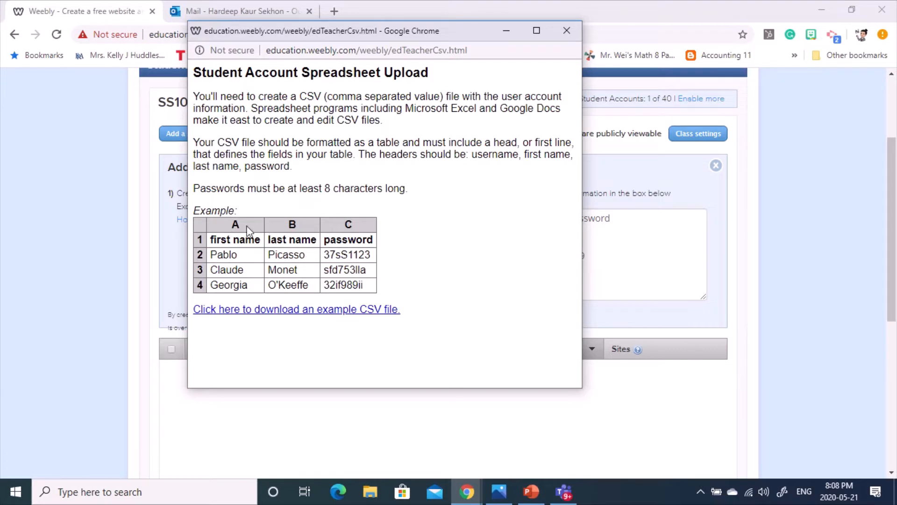
- Review the guide's first name, last name and password headers, then close it
triple_click(215, 236)
double_click(293, 240)
double_click(360, 241)
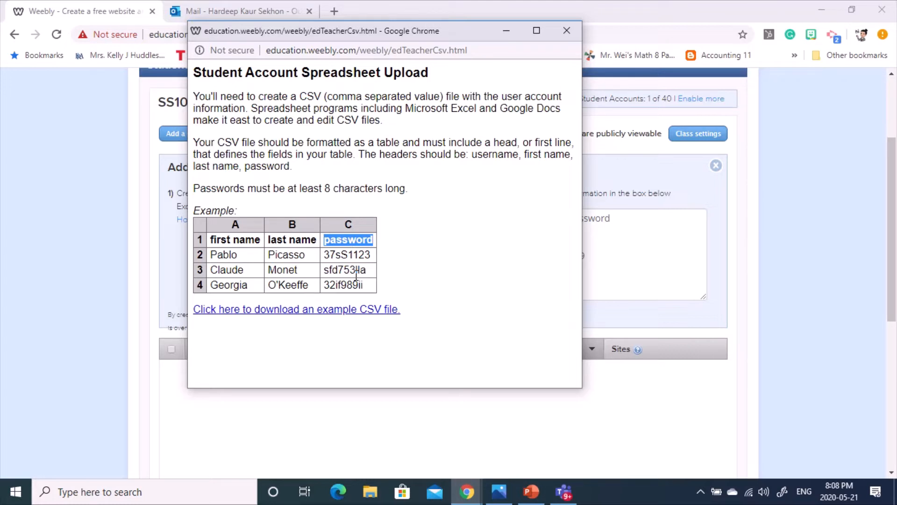
click(381, 266)
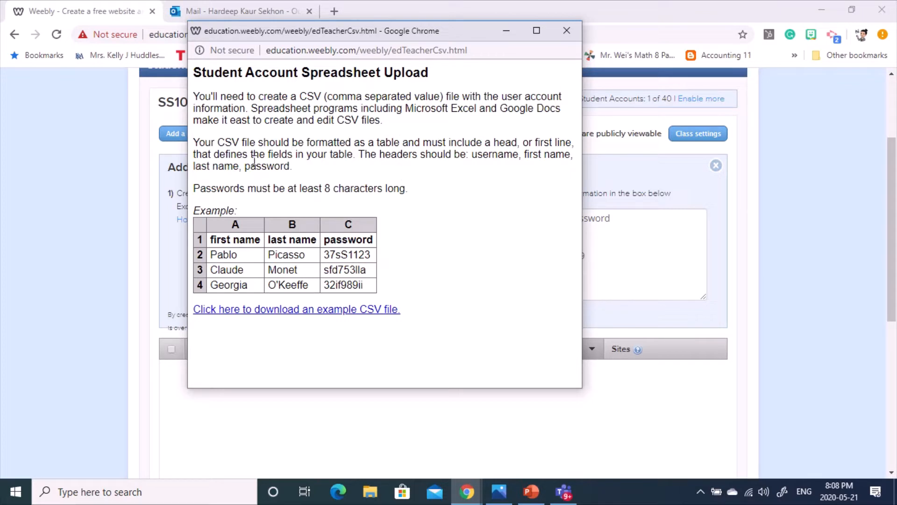
triple_click(308, 97)
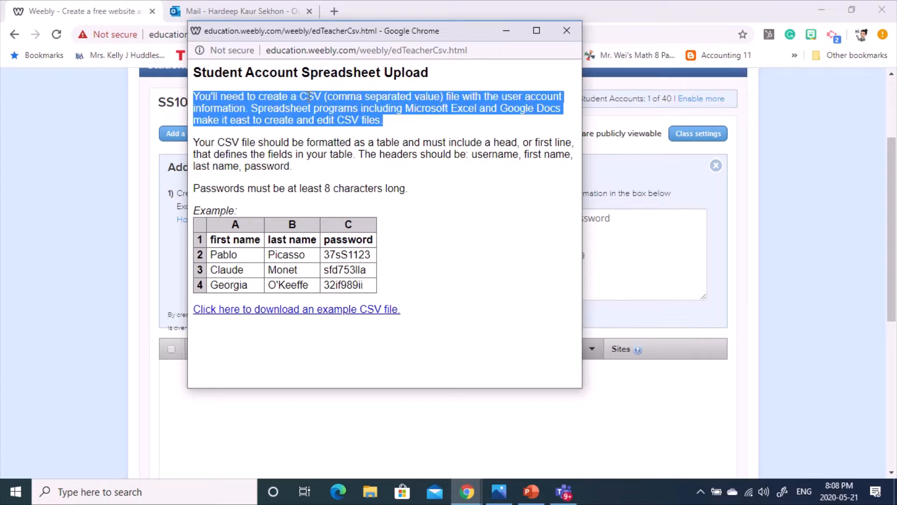
click(499, 265)
click(567, 30)
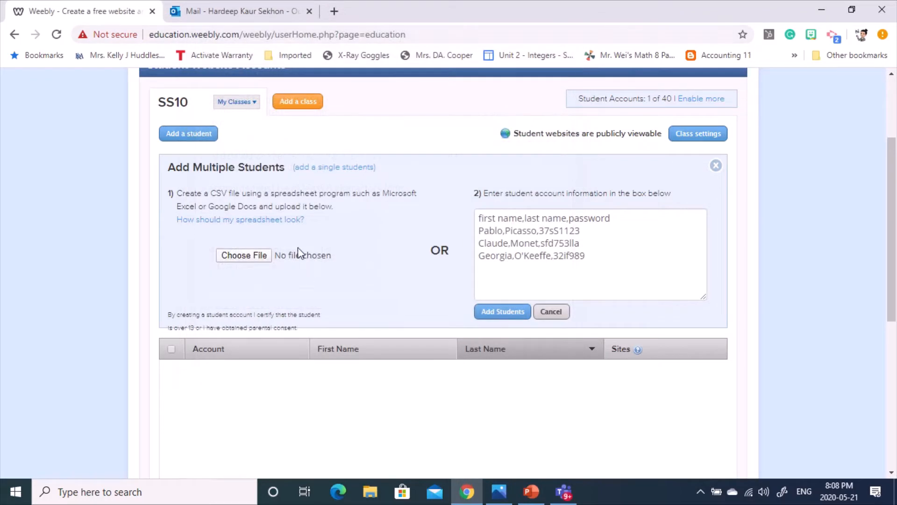
- Dismiss the CSV file picker without a file and cancel adding multiple students
click(260, 255)
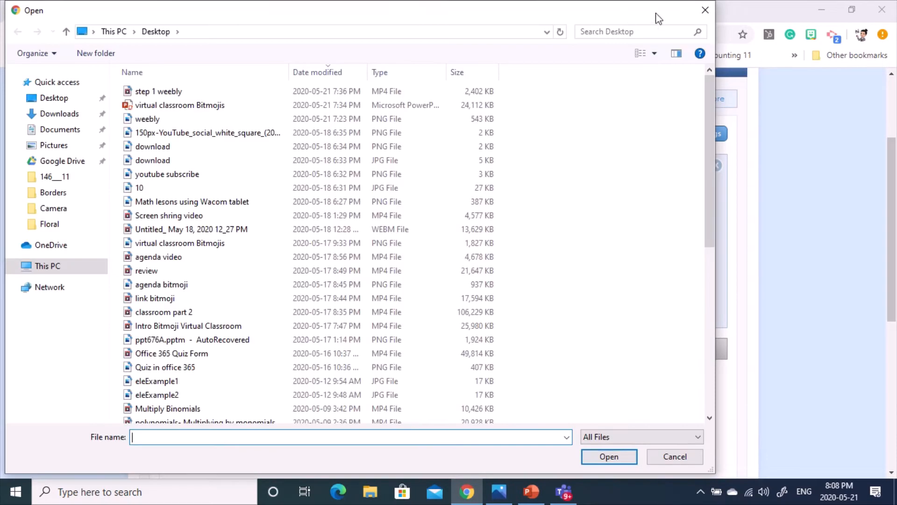
click(705, 9)
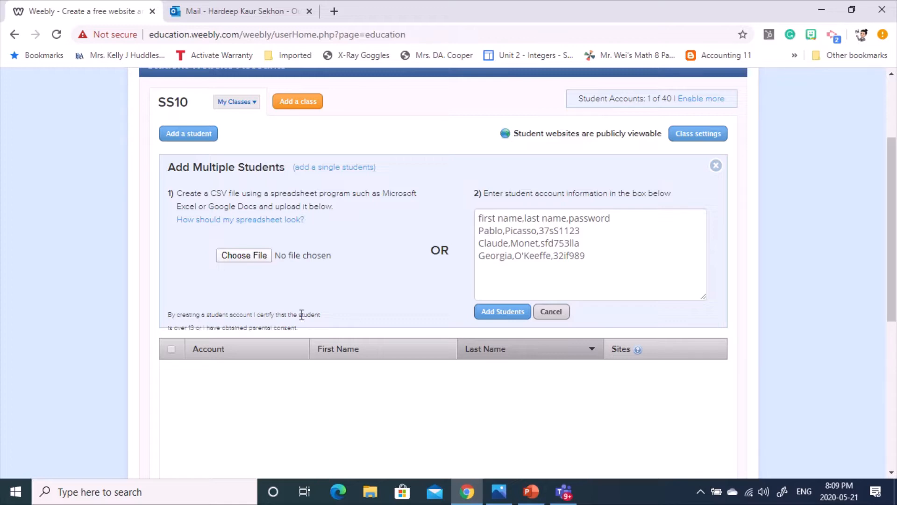
click(551, 311)
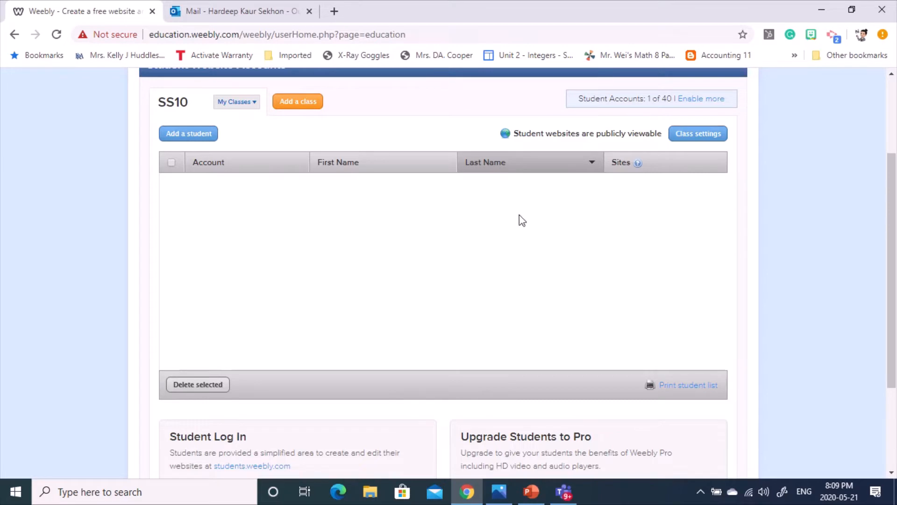
click(682, 140)
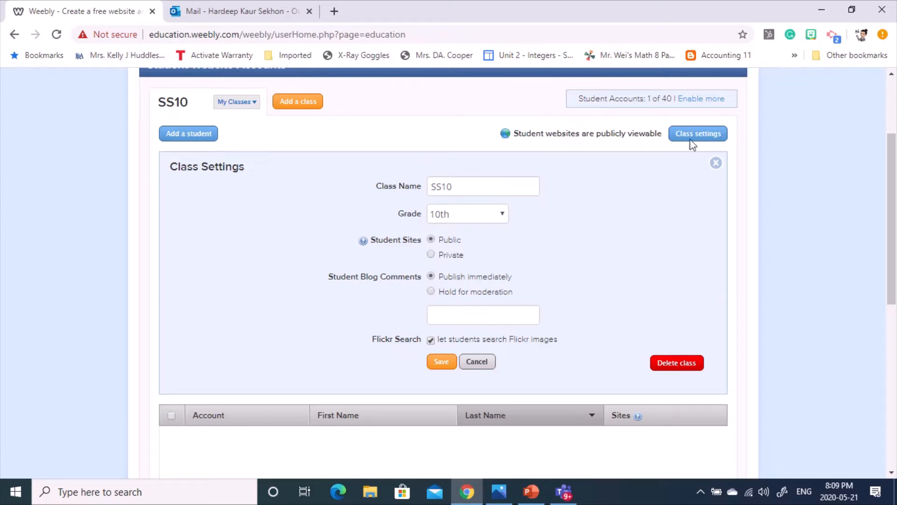
click(430, 255)
click(431, 239)
click(431, 291)
- Close class settings and check the class list and SS10's 1 of 40 account count
click(716, 163)
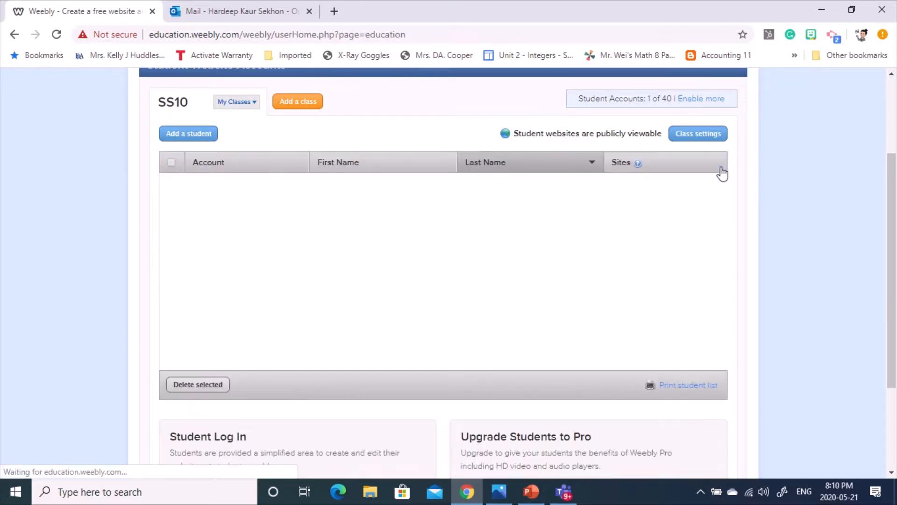
scroll(301, 187, up, 3)
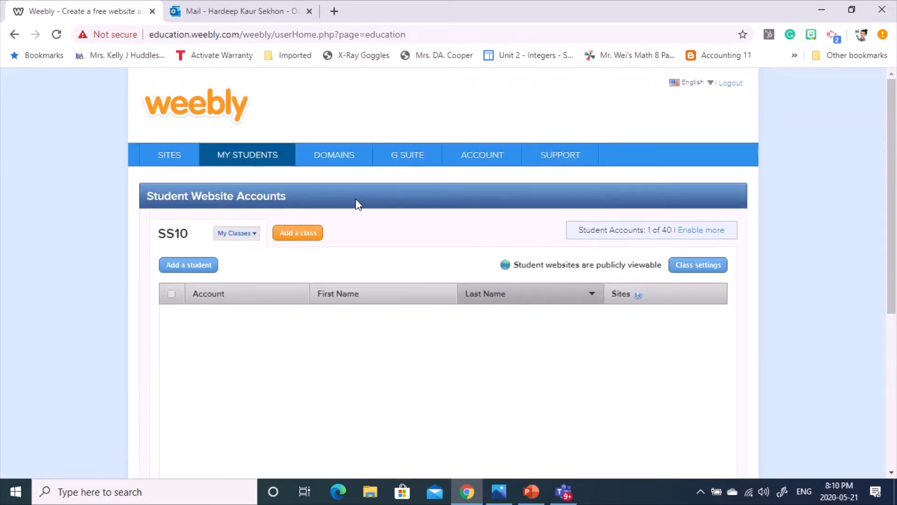
click(237, 234)
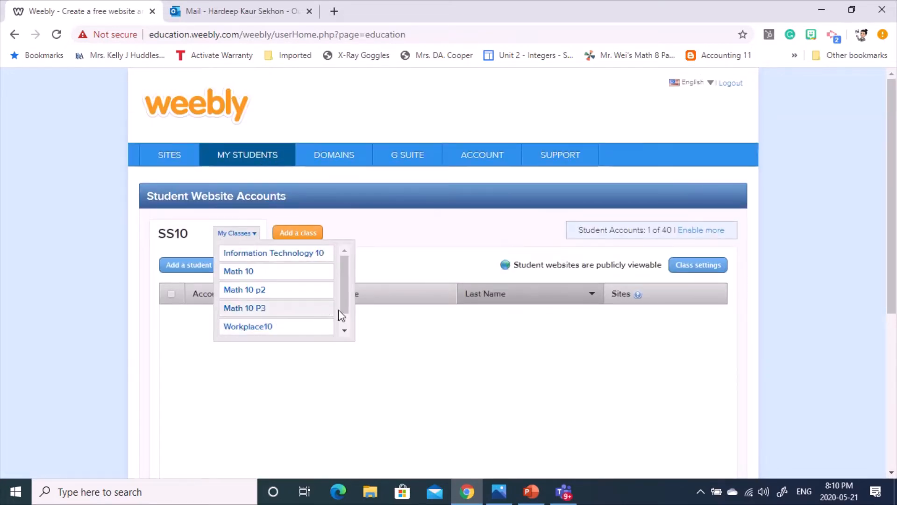
scroll(279, 302, down, 1)
scroll(279, 301, down, 1)
scroll(262, 314, up, 2)
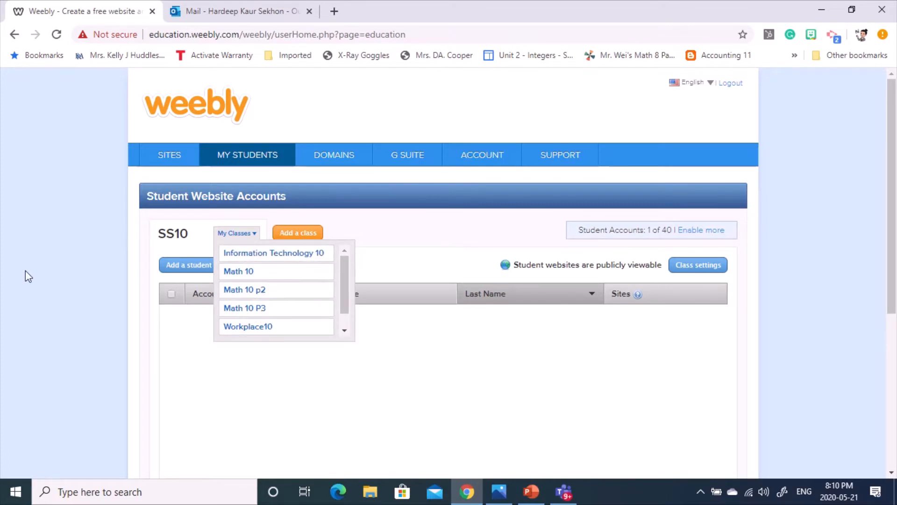
click(68, 263)
drag(645, 227, 676, 229)
click(598, 231)
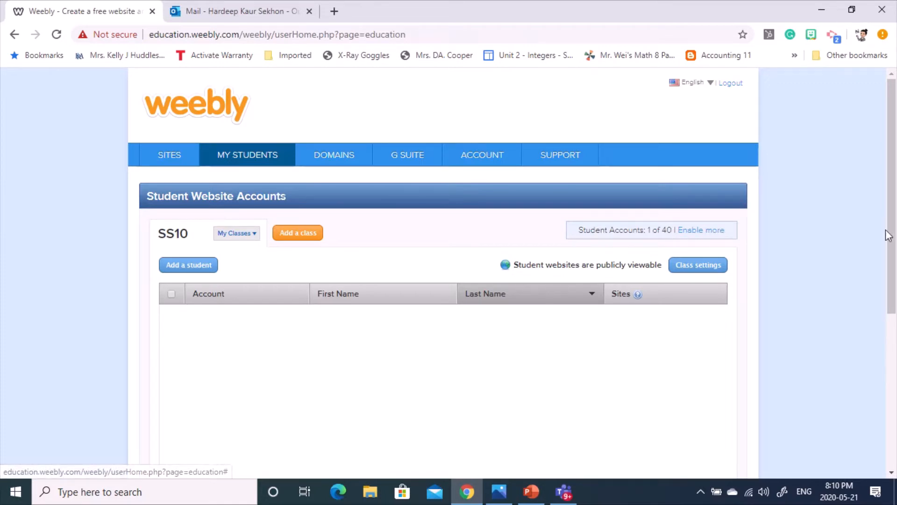
- Look over the student accounts page, then go to the Domains page
scroll(123, 253, down, 3)
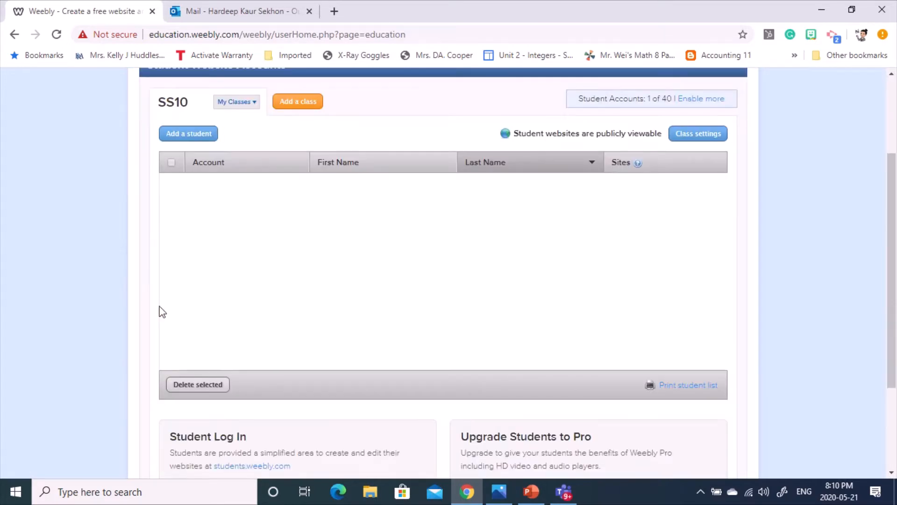
scroll(251, 298, up, 3)
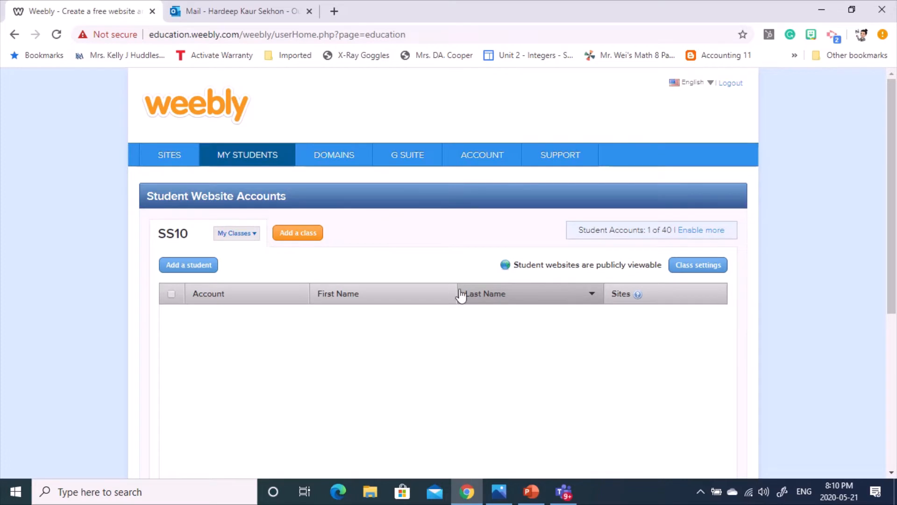
scroll(591, 359, down, 1)
scroll(591, 360, down, 3)
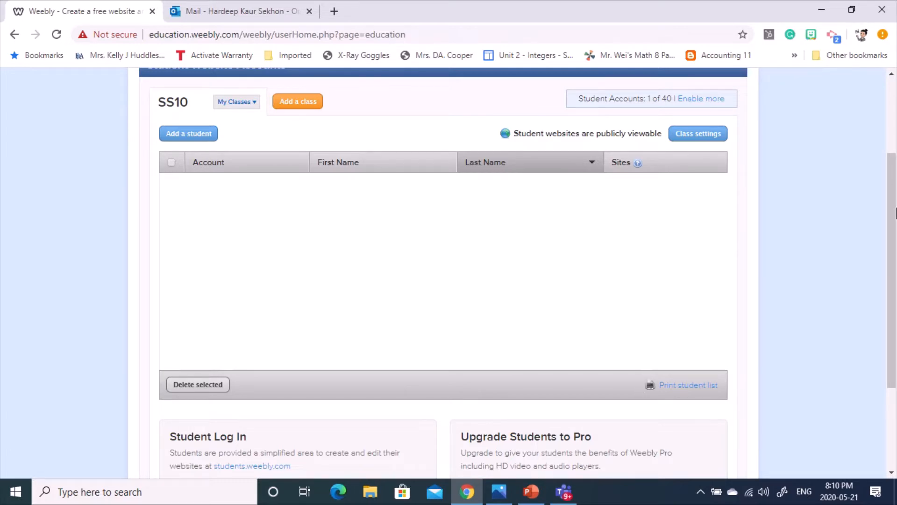
scroll(299, 234, up, 3)
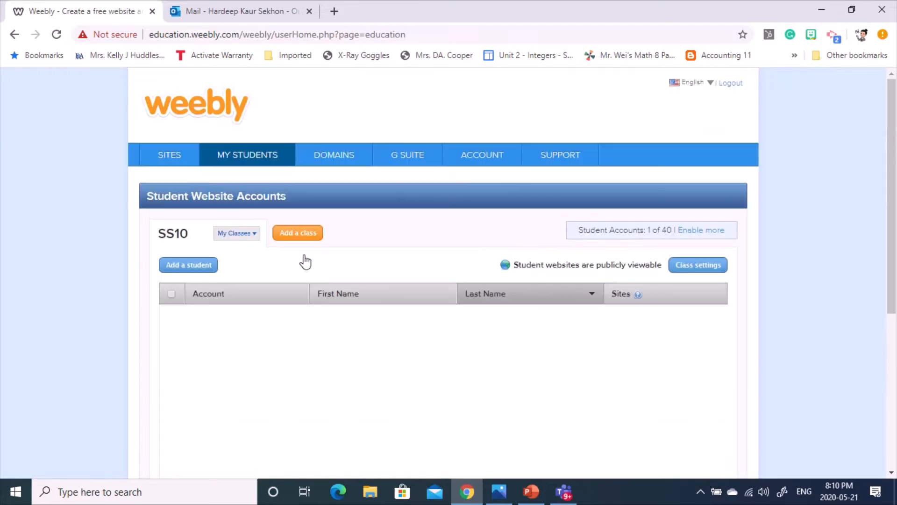
click(330, 158)
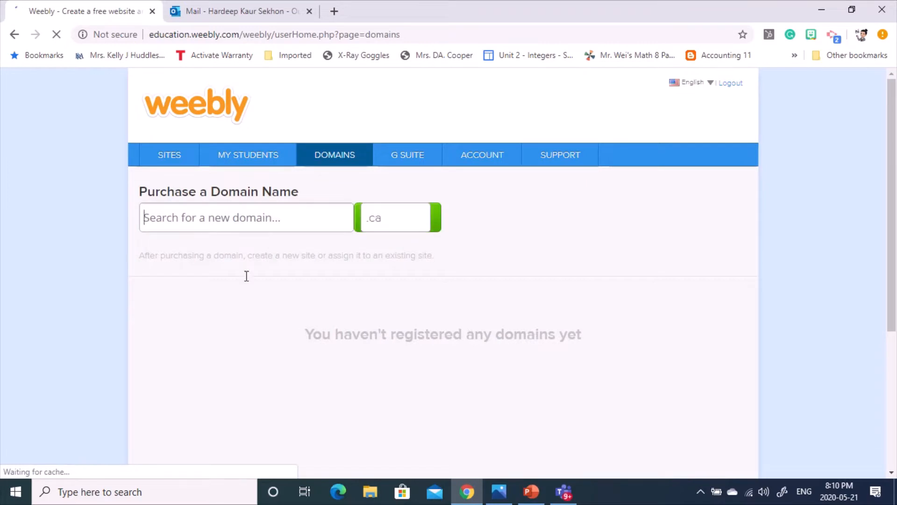
- Try the empty domain search field, then return to the My Sites page
click(261, 228)
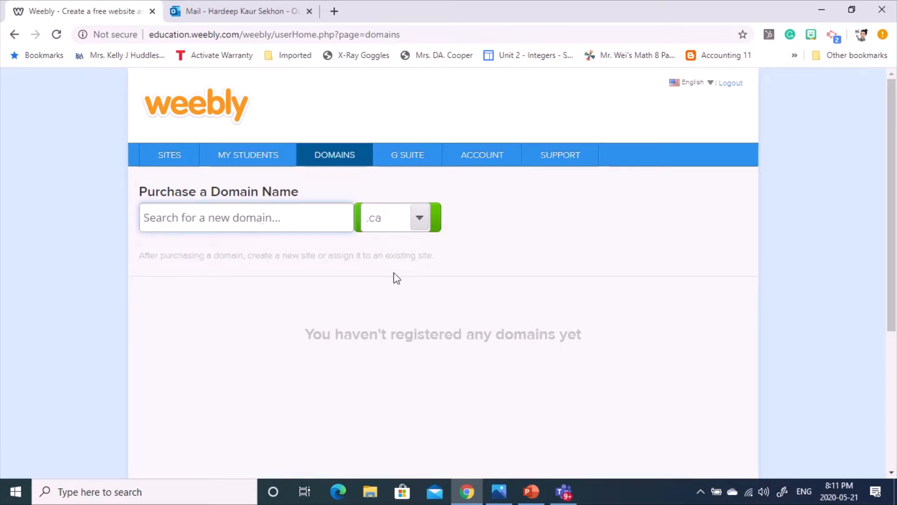
click(170, 159)
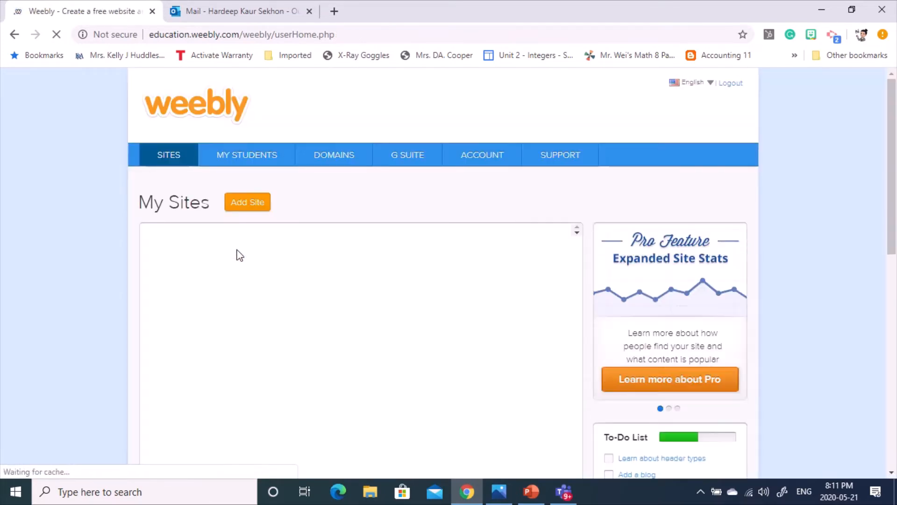
- Start a new site and browse the Choose a Theme gallery
click(248, 211)
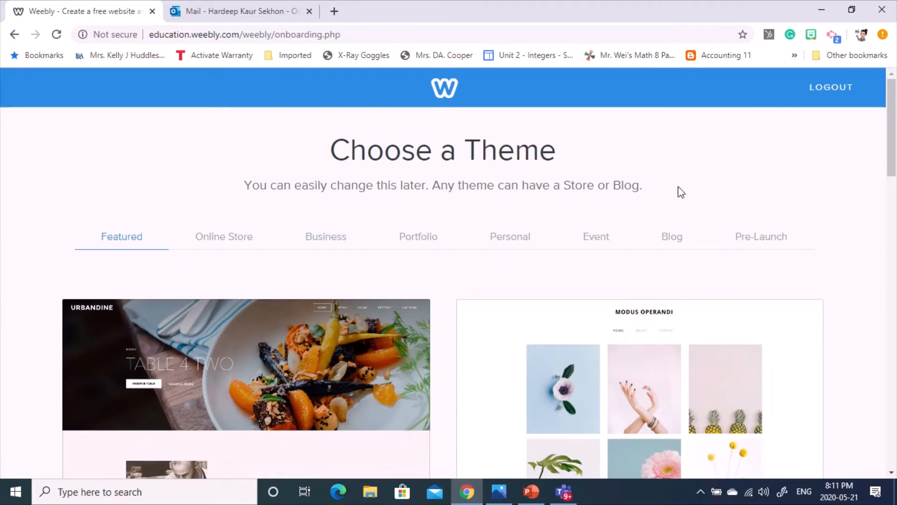
scroll(847, 311, down, 1)
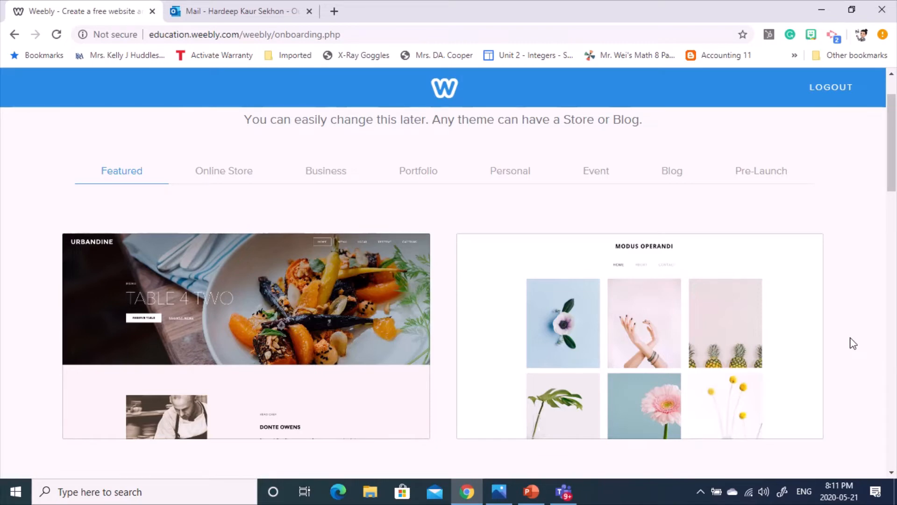
scroll(849, 338, down, 7)
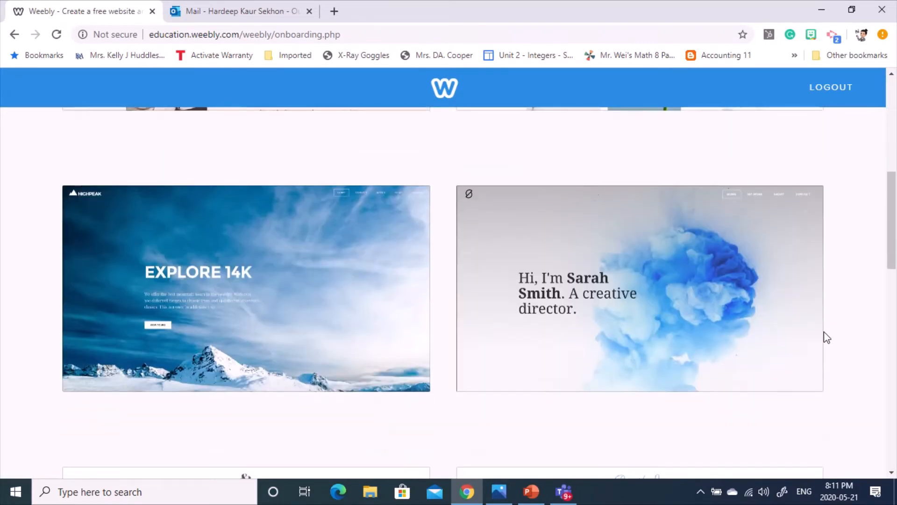
scroll(823, 332, down, 12)
scroll(818, 315, down, 3)
scroll(816, 310, up, 4)
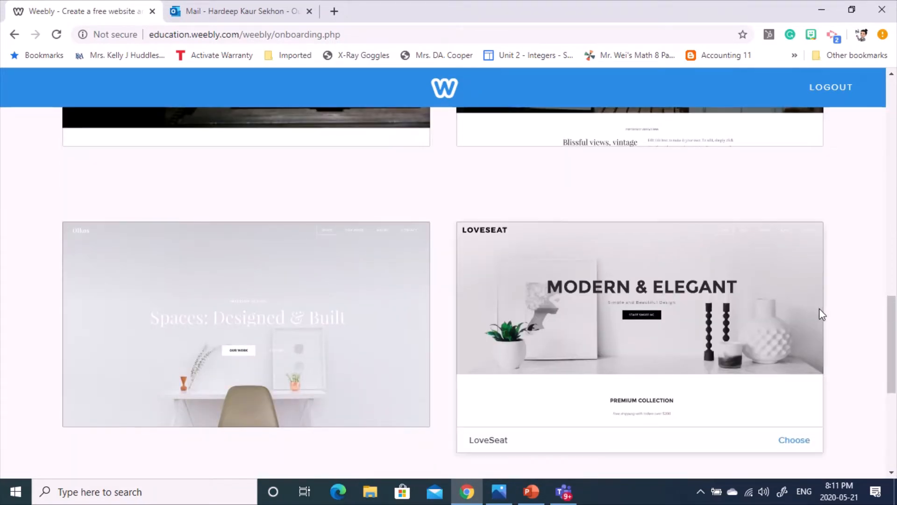
scroll(819, 312, down, 7)
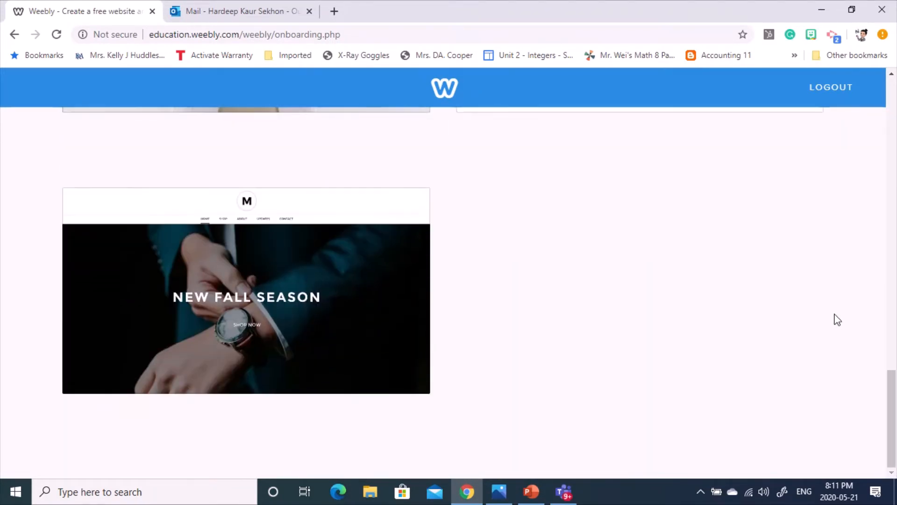
scroll(831, 308, up, 20)
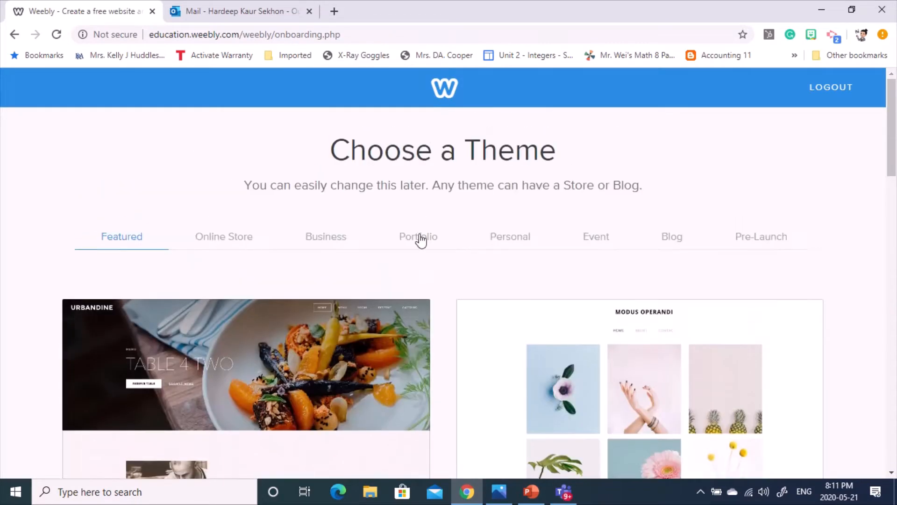
- Filter to Personal themes and choose the blue-smoke creative director theme
click(516, 241)
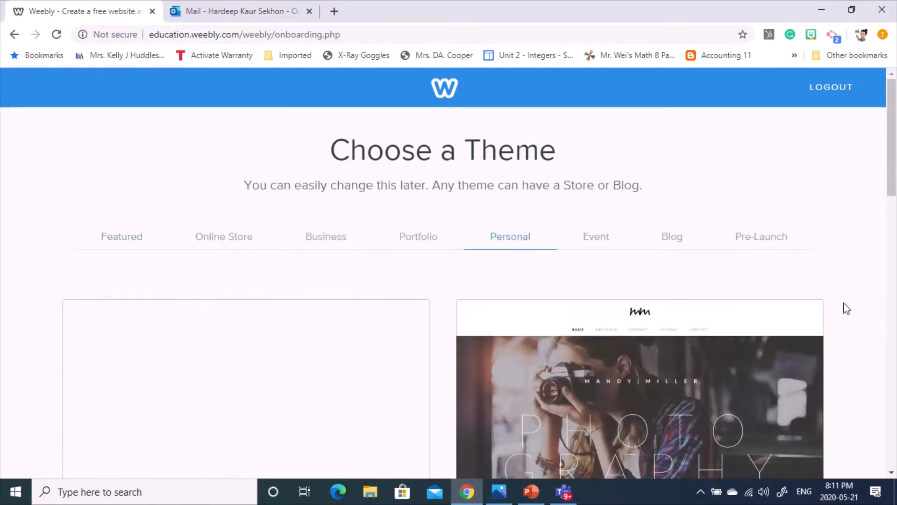
scroll(847, 309, down, 7)
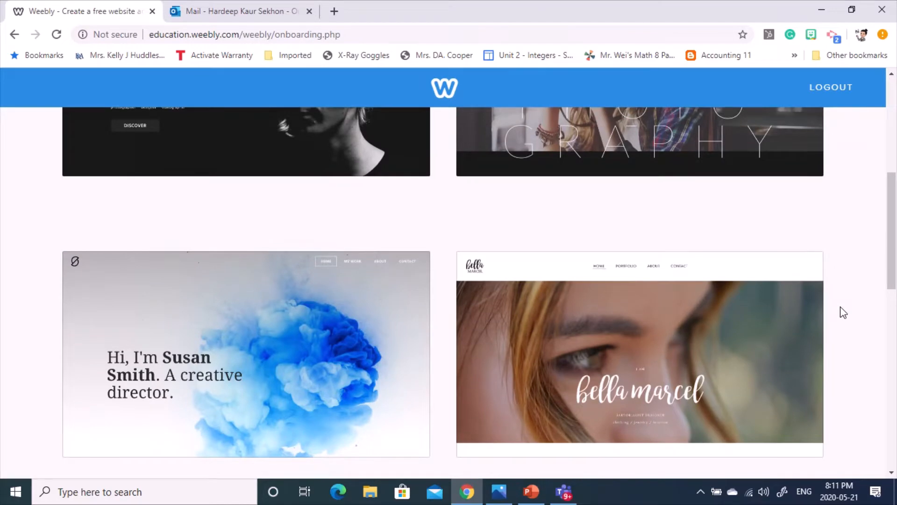
scroll(841, 311, down, 7)
scroll(840, 310, up, 9)
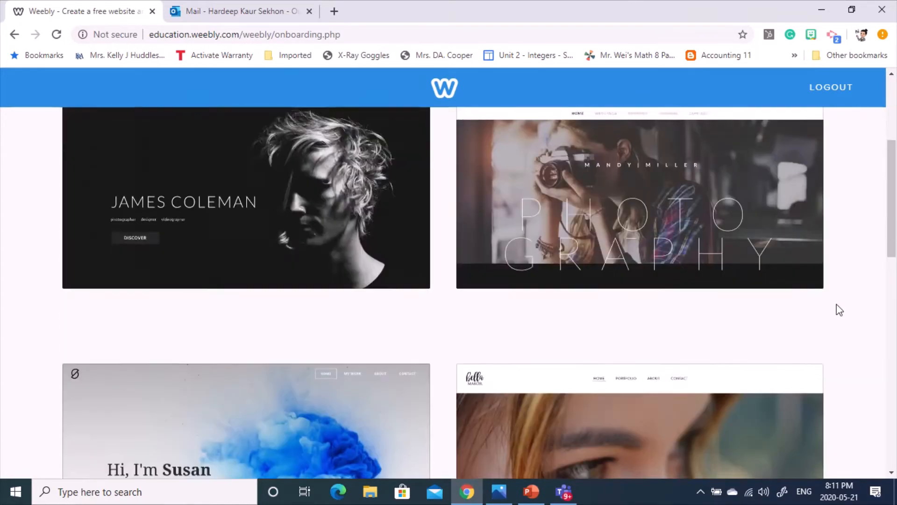
scroll(831, 306, down, 5)
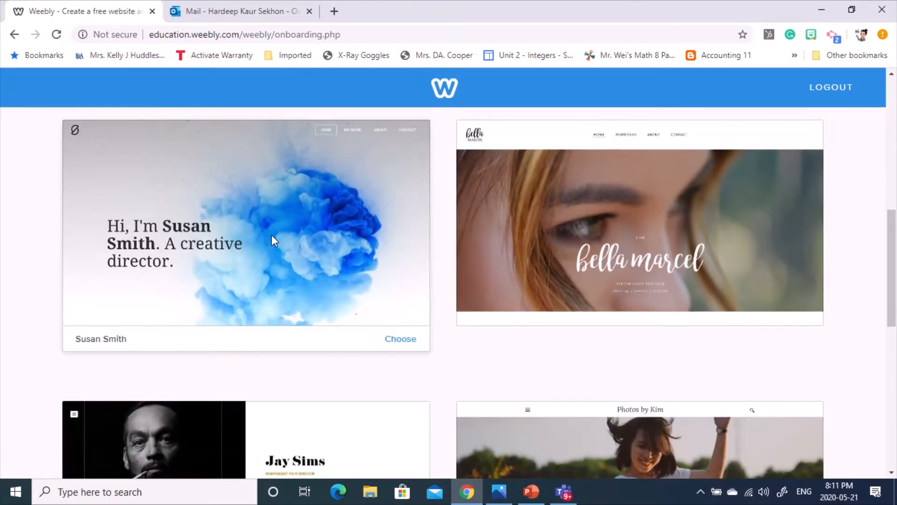
click(396, 342)
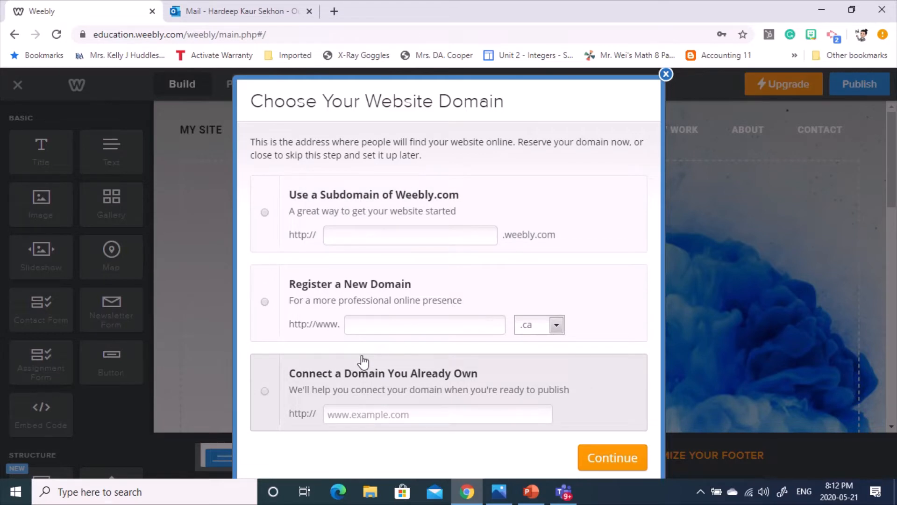
- Reserve a free weebly.com subdomain based on the teacher's name, dropping the final digit, and continue
click(403, 325)
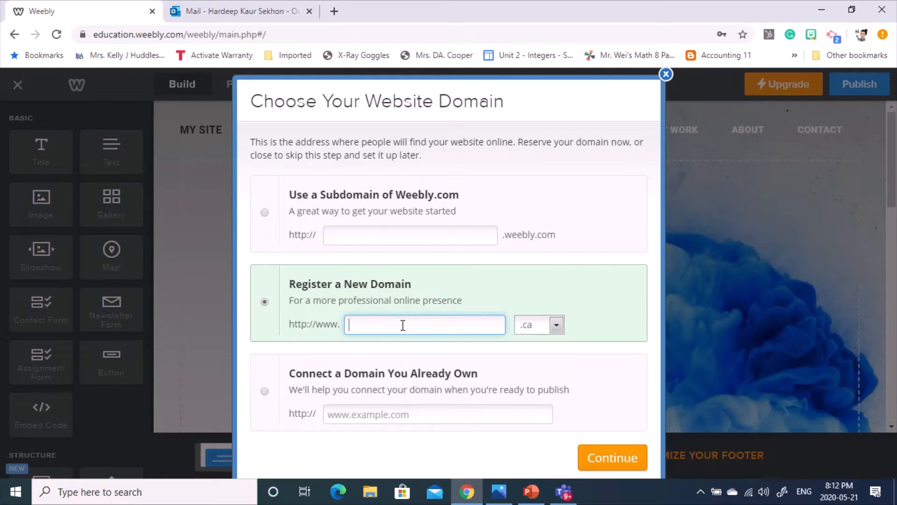
click(321, 212)
click(354, 235)
text(mrs)
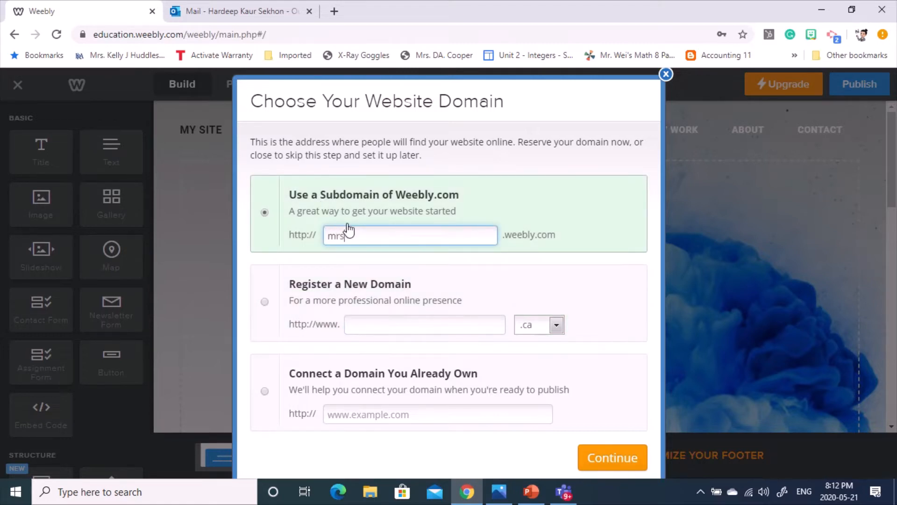
text(sekhon)
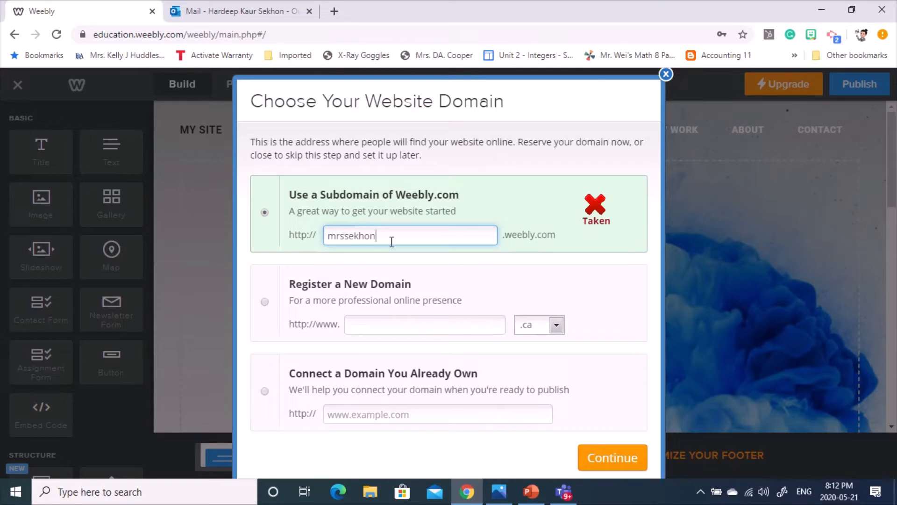
text(2128)
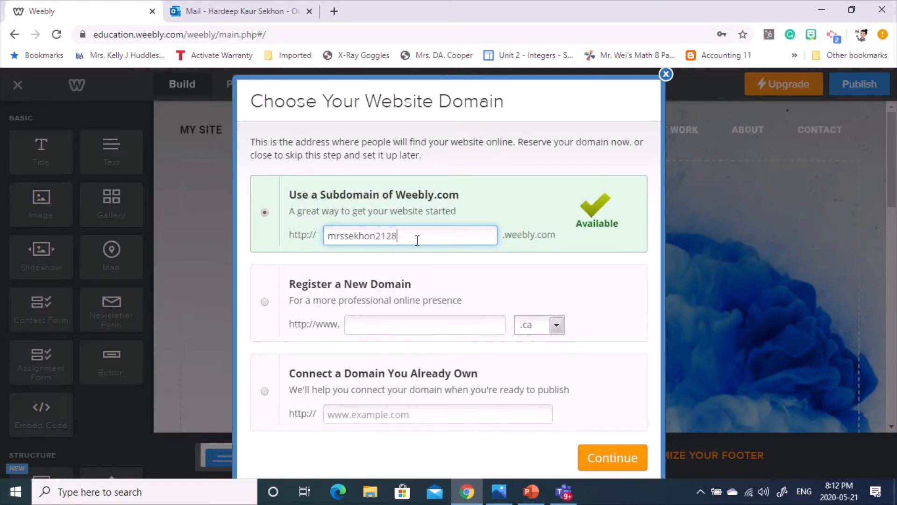
key(BackSpace)
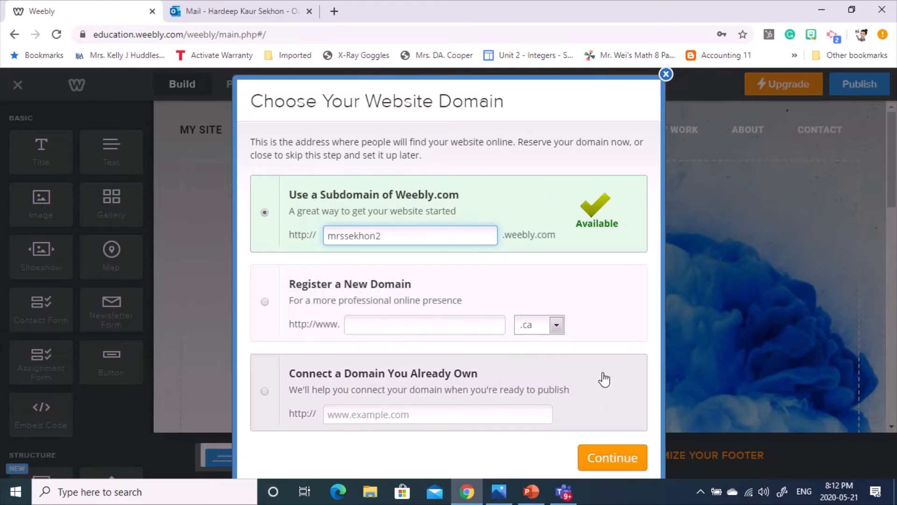
click(602, 462)
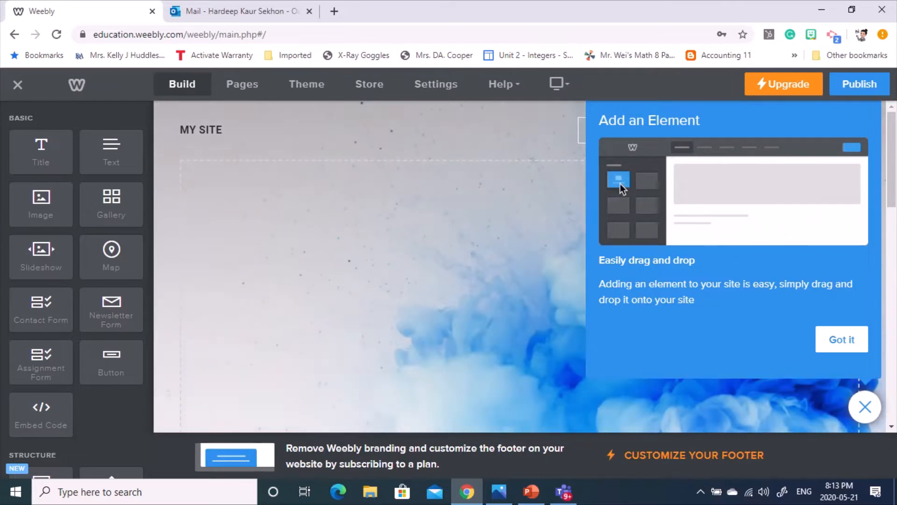
- Dismiss the Add an Element tip and Get Started checklist, then select the MY SITE title
click(852, 345)
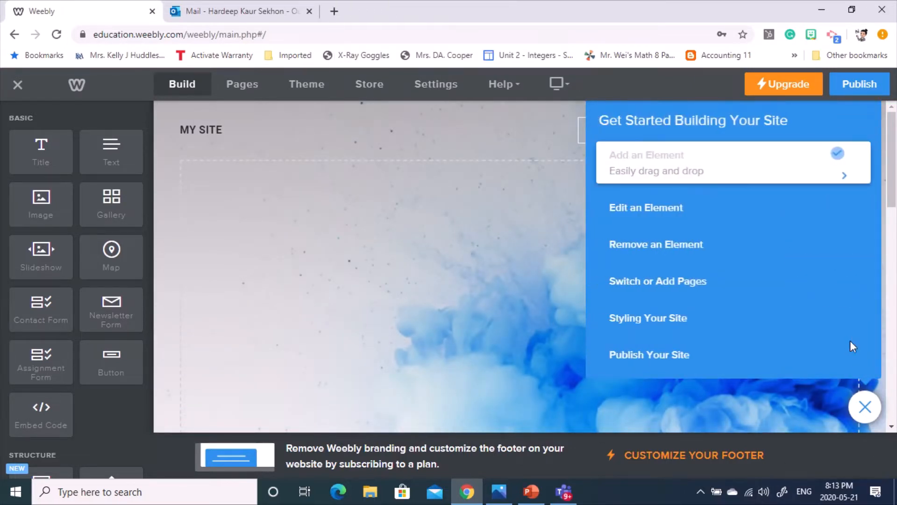
click(865, 407)
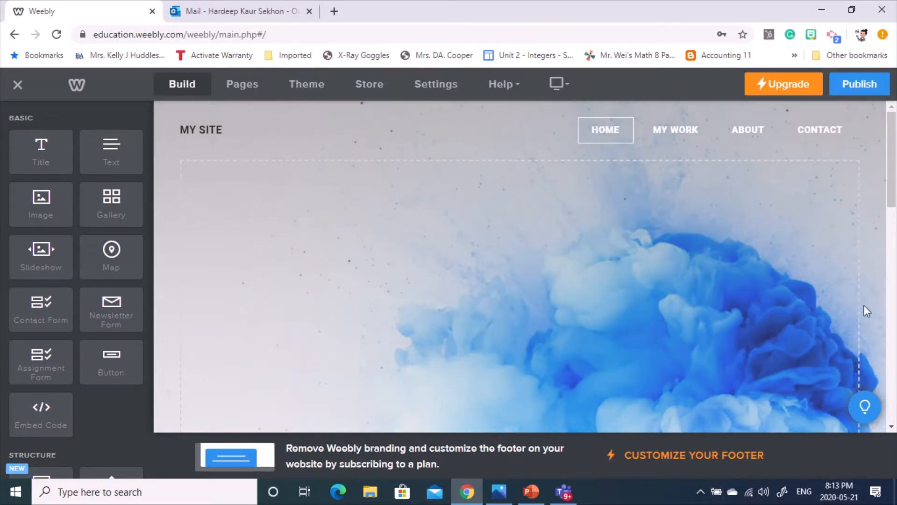
click(359, 33)
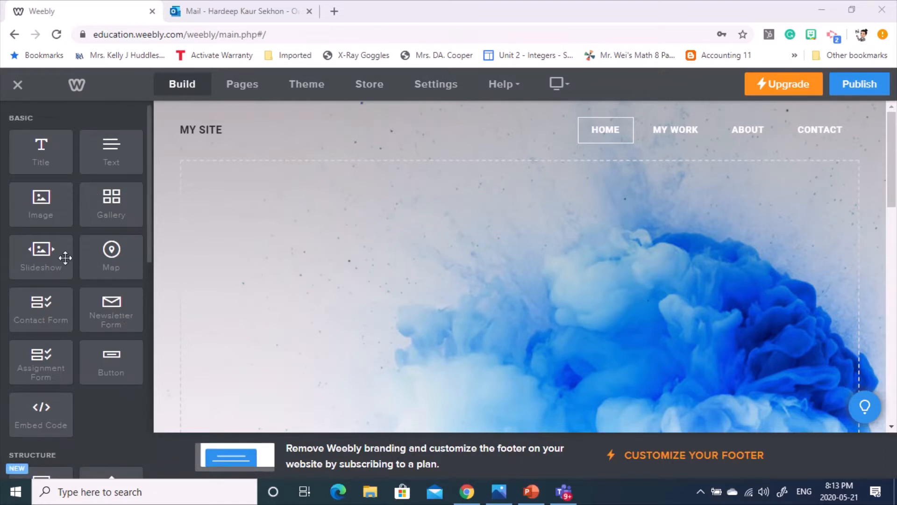
click(192, 126)
scroll(104, 426, down, 2)
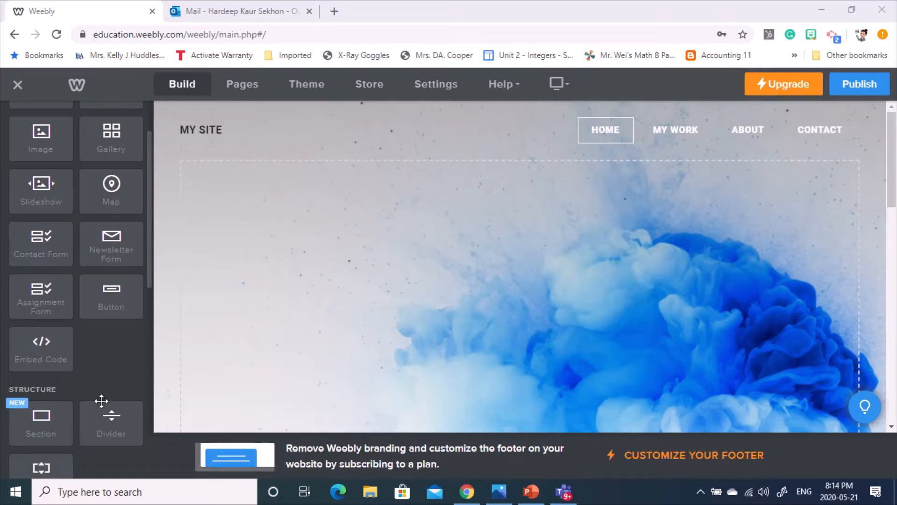
scroll(111, 349, down, 4)
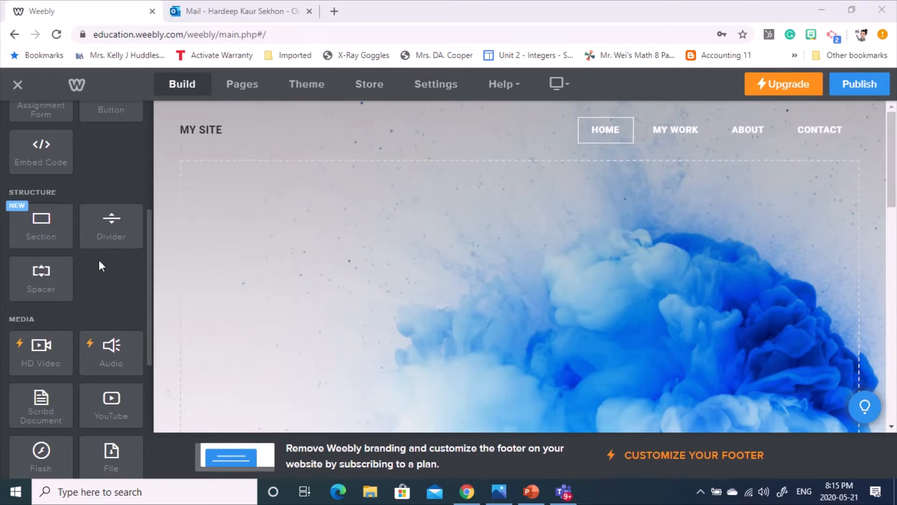
scroll(99, 262, down, 4)
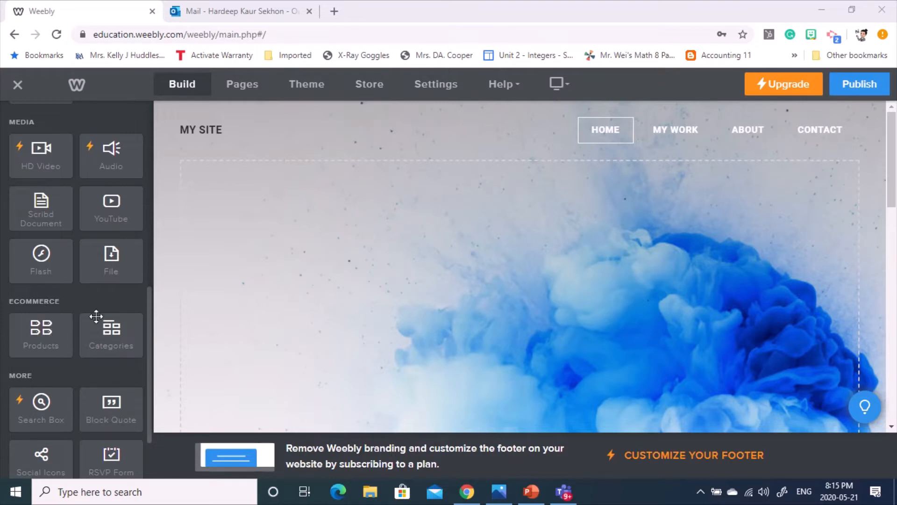
scroll(108, 301, down, 3)
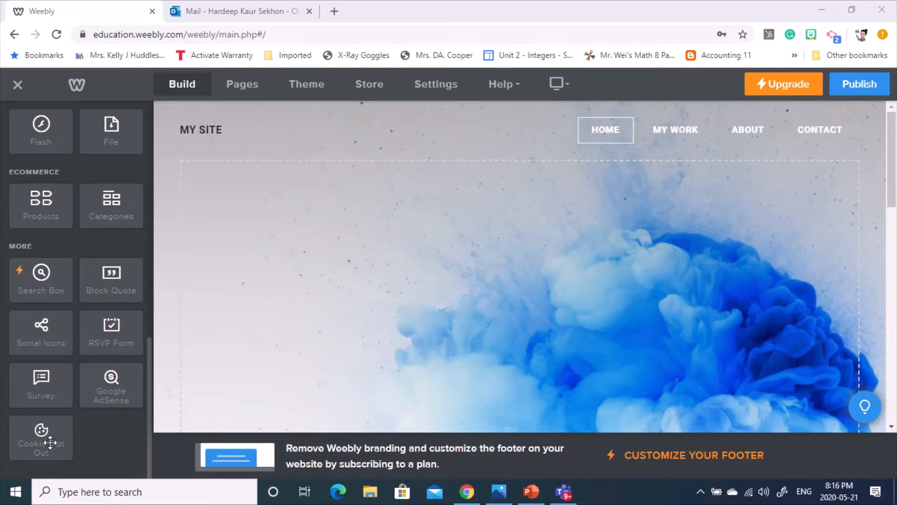
scroll(80, 327, up, 10)
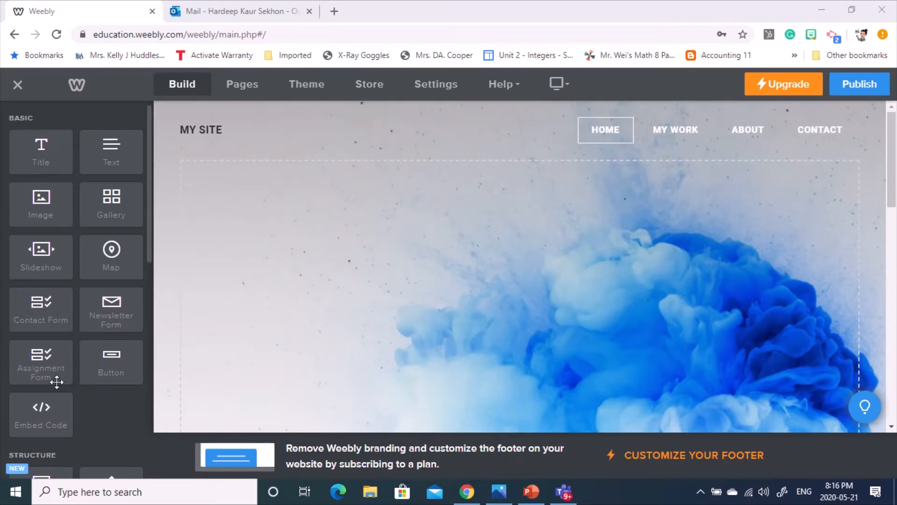
scroll(91, 407, down, 4)
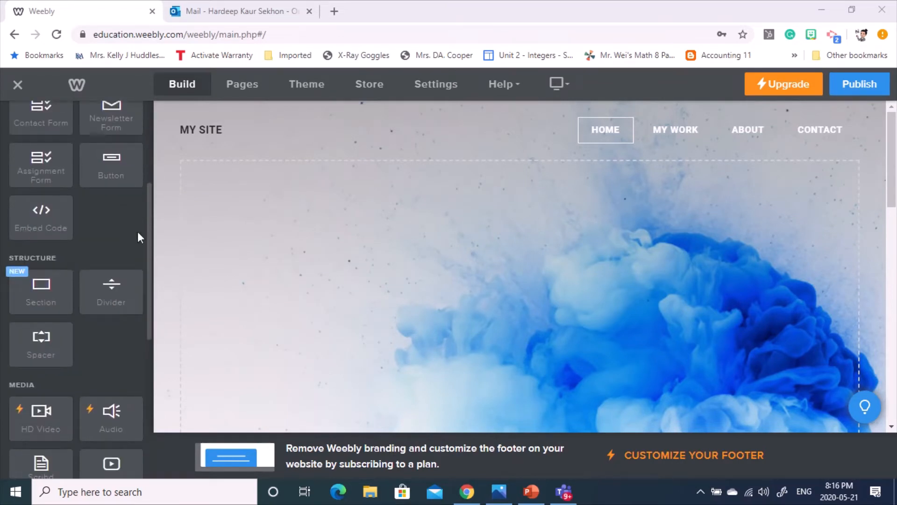
scroll(133, 248, down, 4)
scroll(132, 252, up, 4)
scroll(93, 322, down, 3)
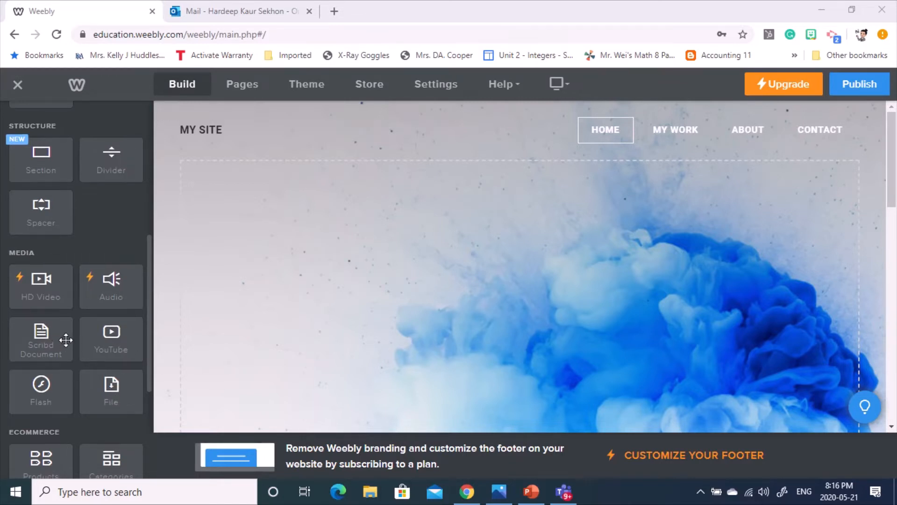
scroll(66, 343, down, 5)
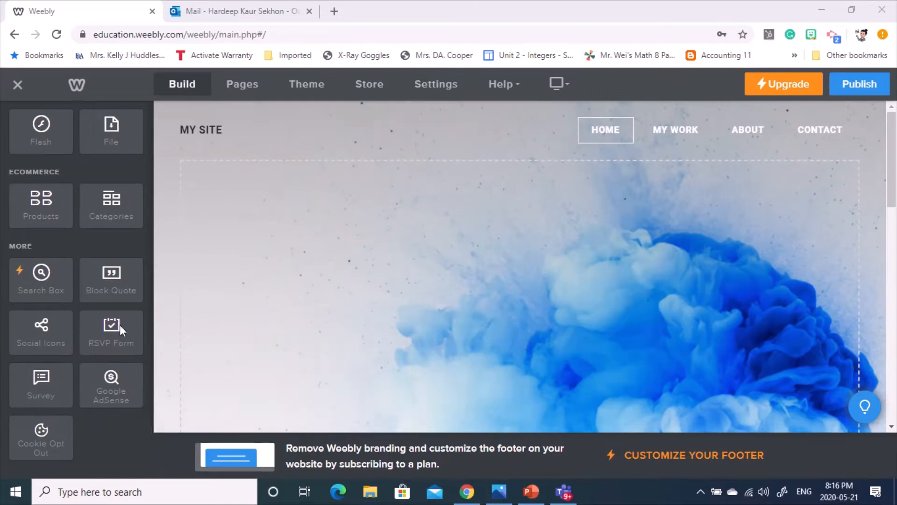
scroll(34, 280, up, 10)
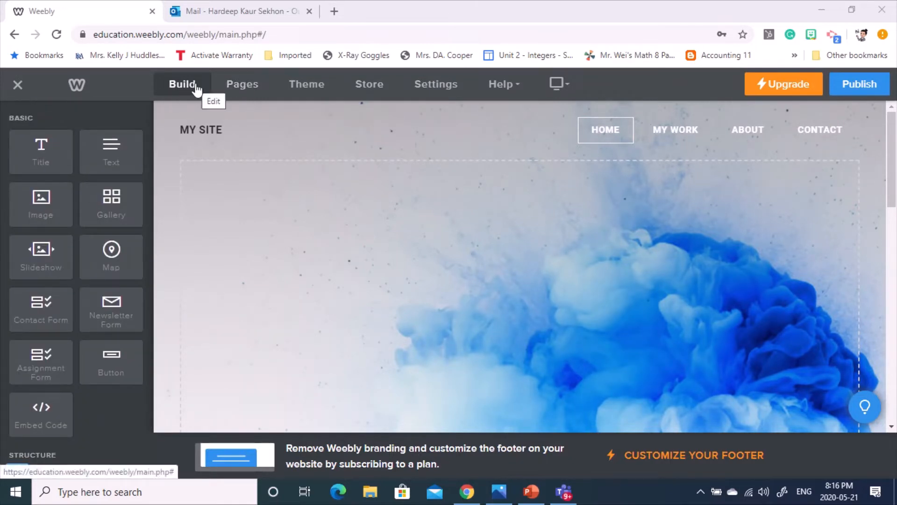
- In the pages list, glance at Home's settings, then open the My Work page's settings
click(241, 88)
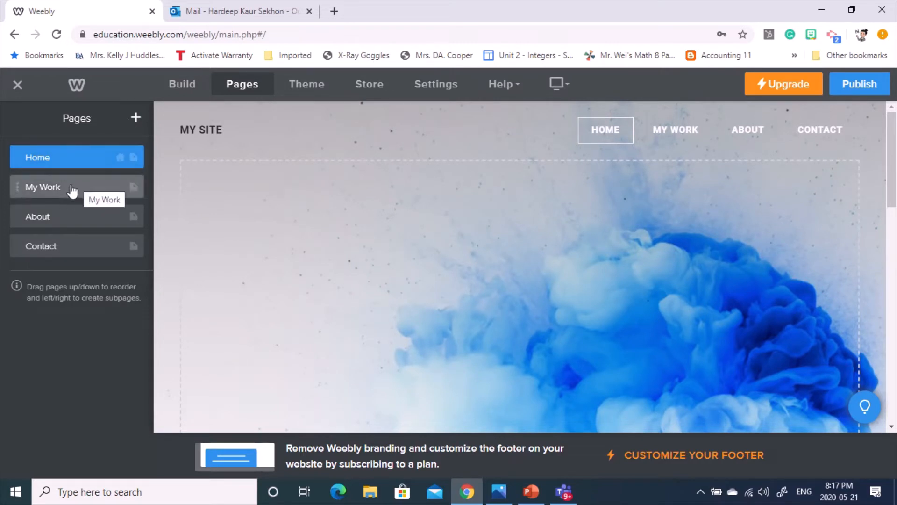
click(57, 160)
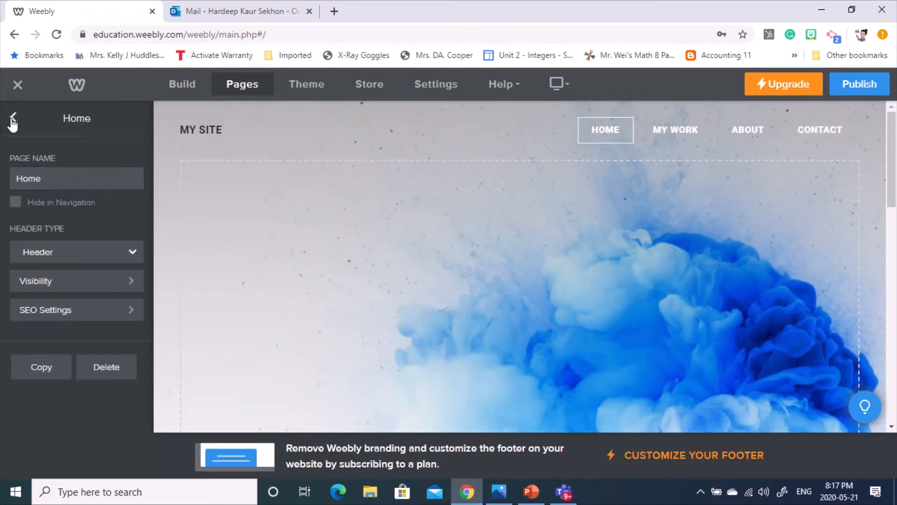
click(12, 119)
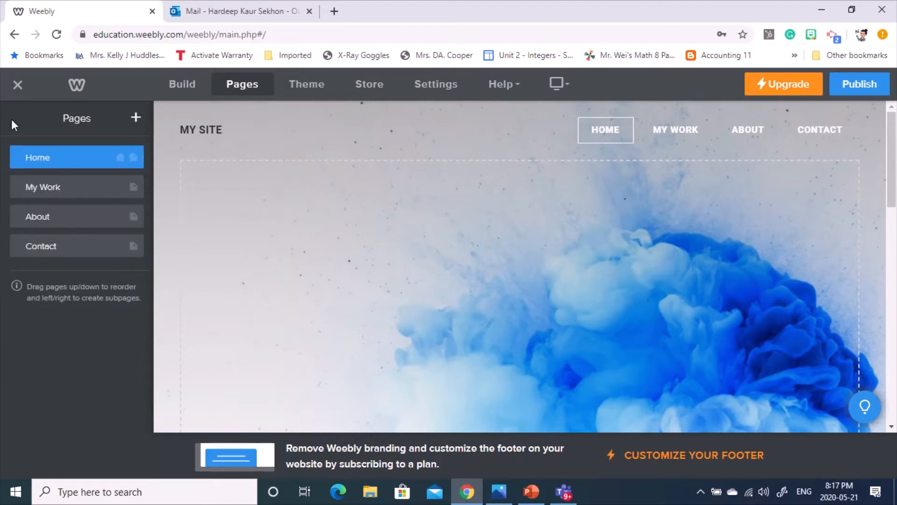
click(71, 195)
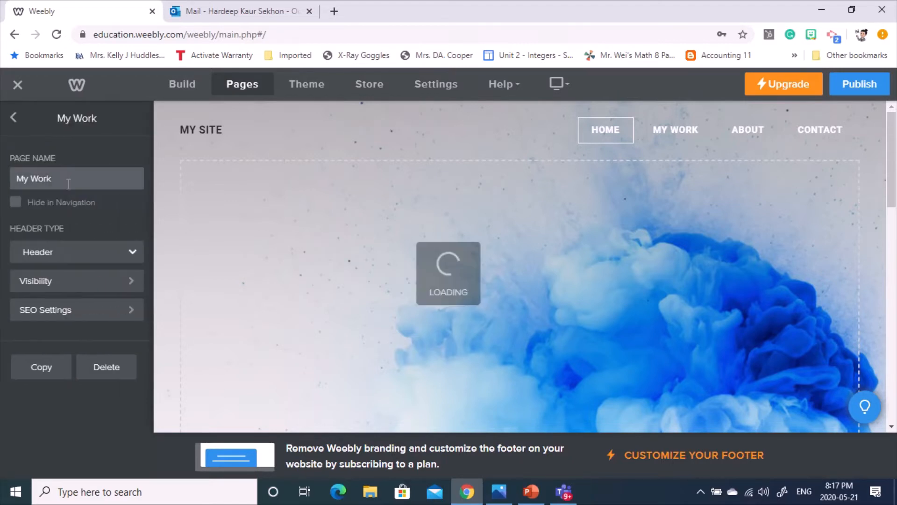
- Rename My Work to 'Math 10 - P1', keeping header type Header and navigation visibility unchanged
drag(68, 181, 1, 183)
text(Math 10)
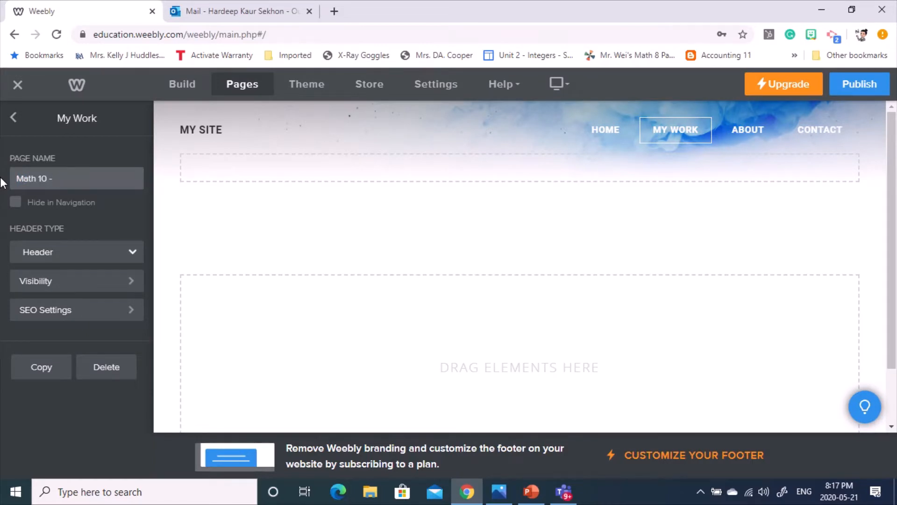
text( - P1)
click(89, 255)
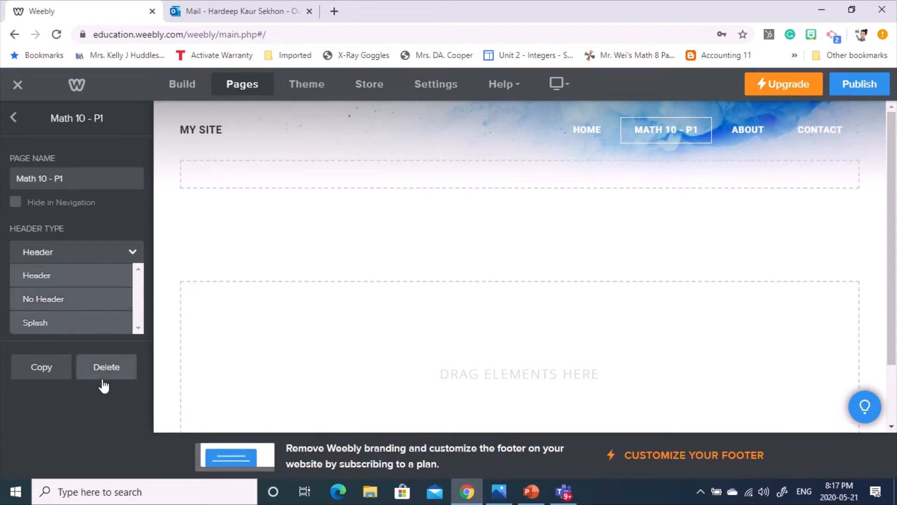
click(49, 300)
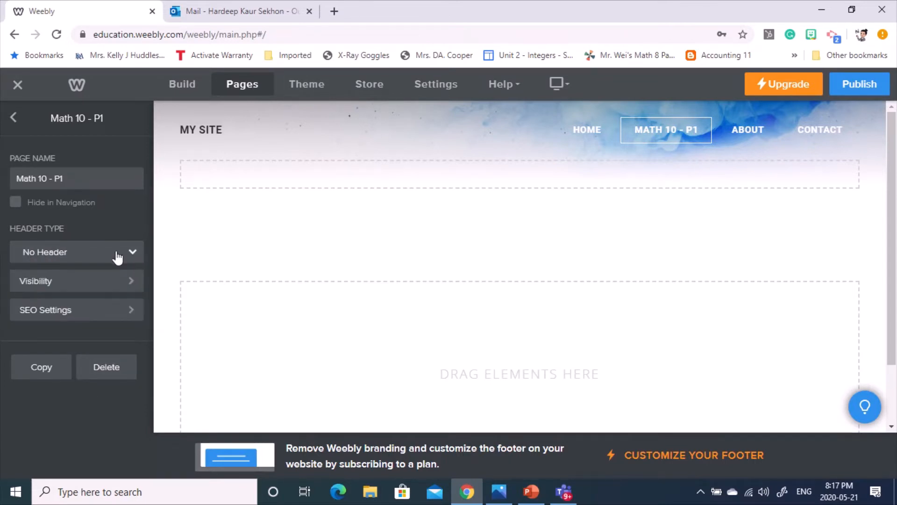
click(60, 252)
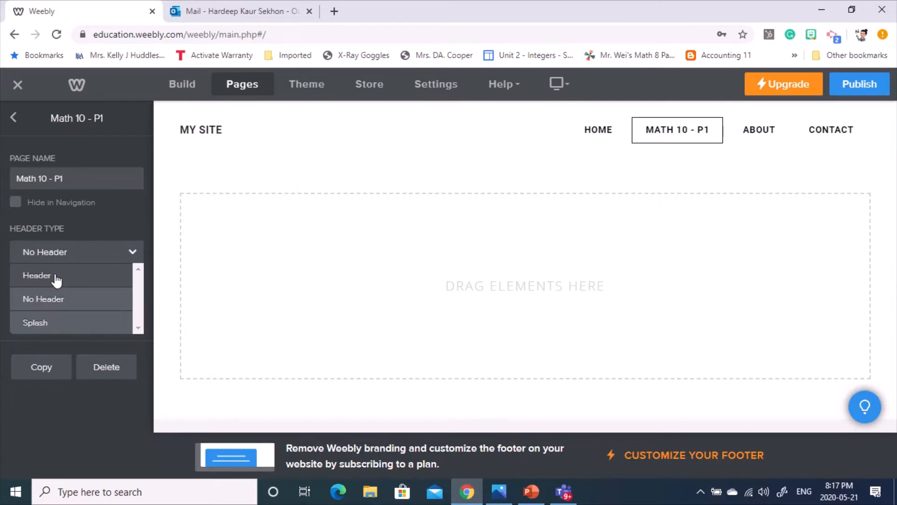
click(57, 280)
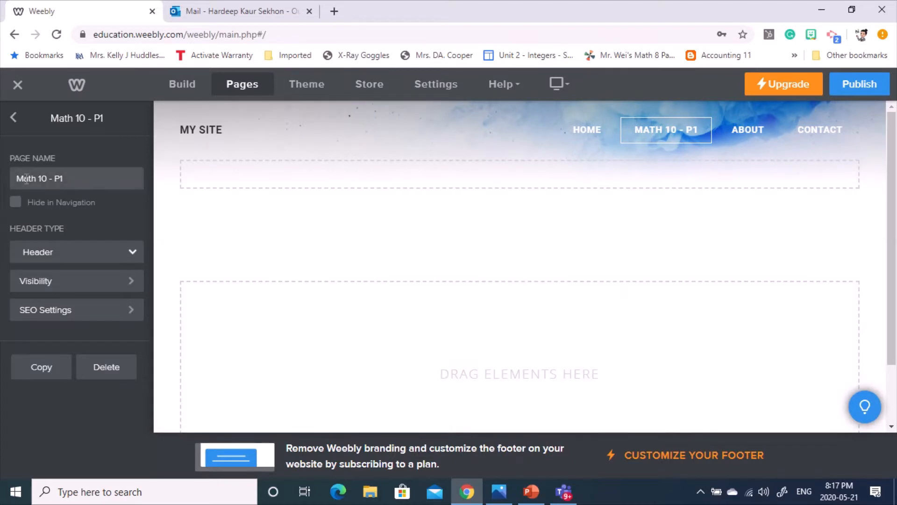
click(73, 208)
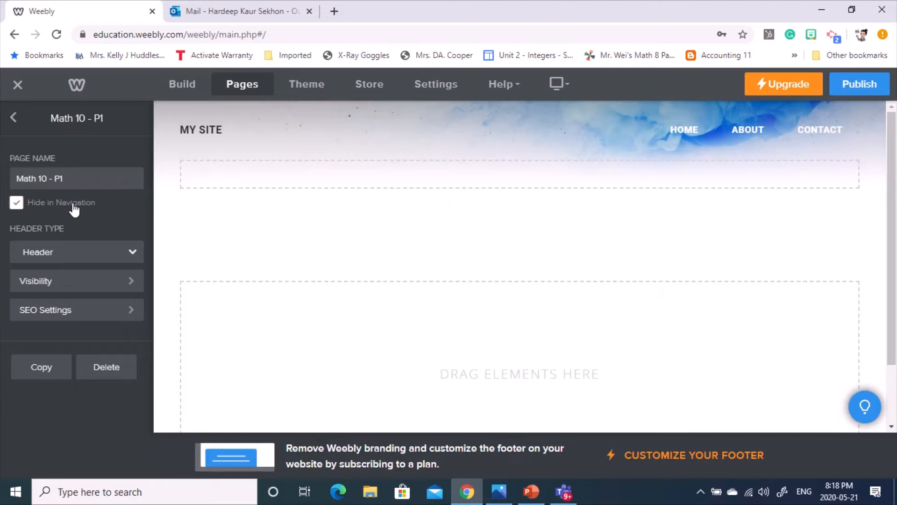
click(74, 210)
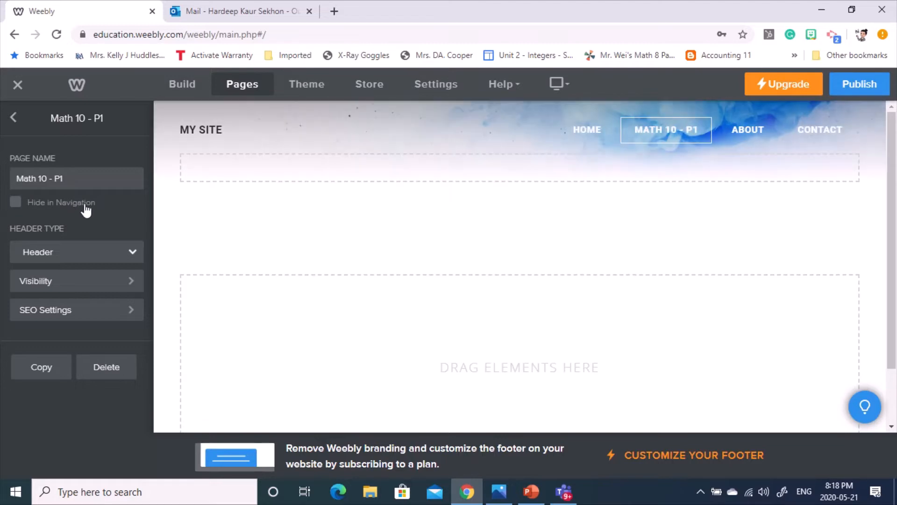
- Change the About page's name to 'Math 10 - P3', then bring up Contact's page settings
click(15, 120)
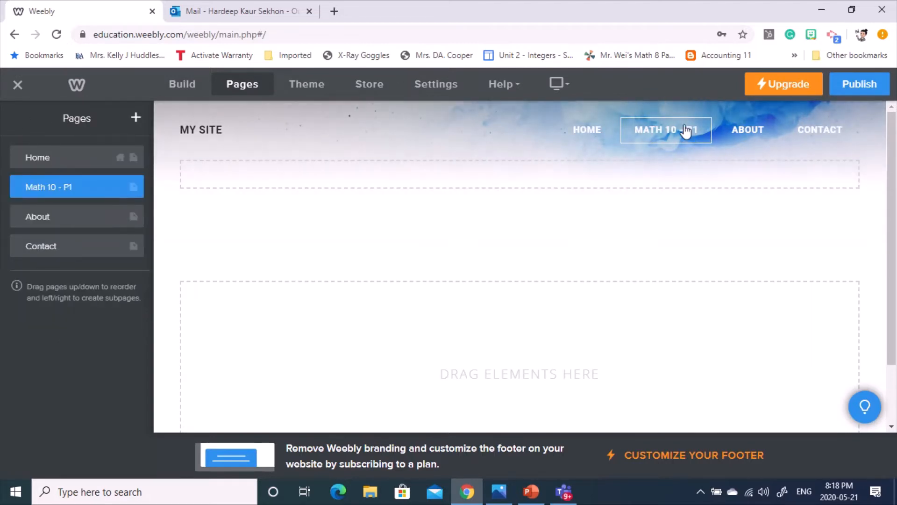
click(52, 217)
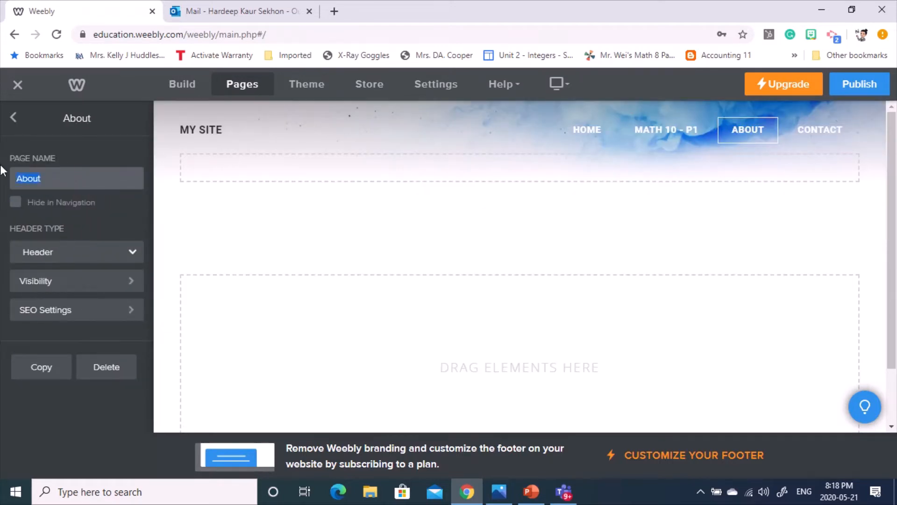
text(Math 10 - P3)
key(Return)
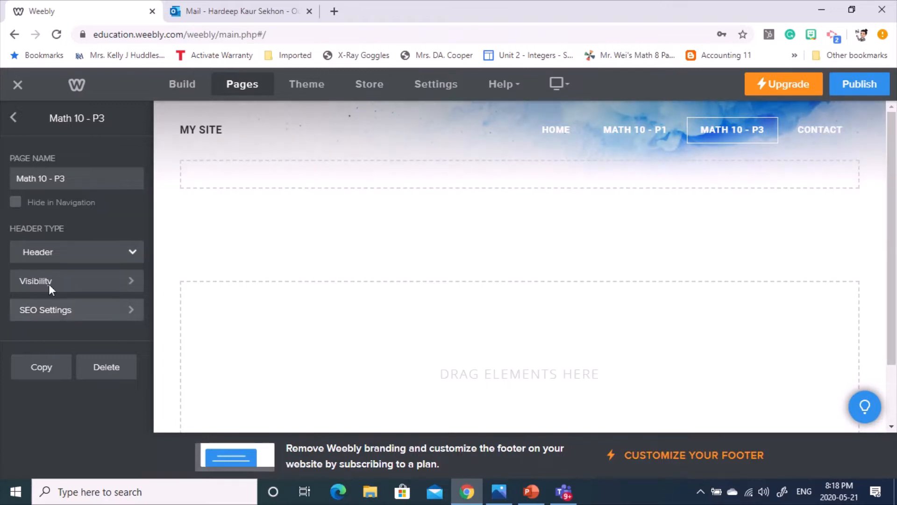
click(19, 119)
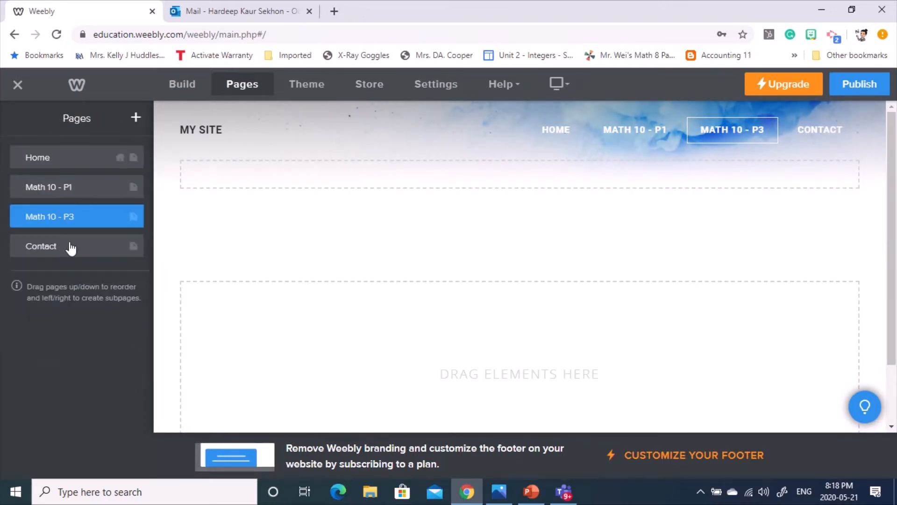
click(56, 247)
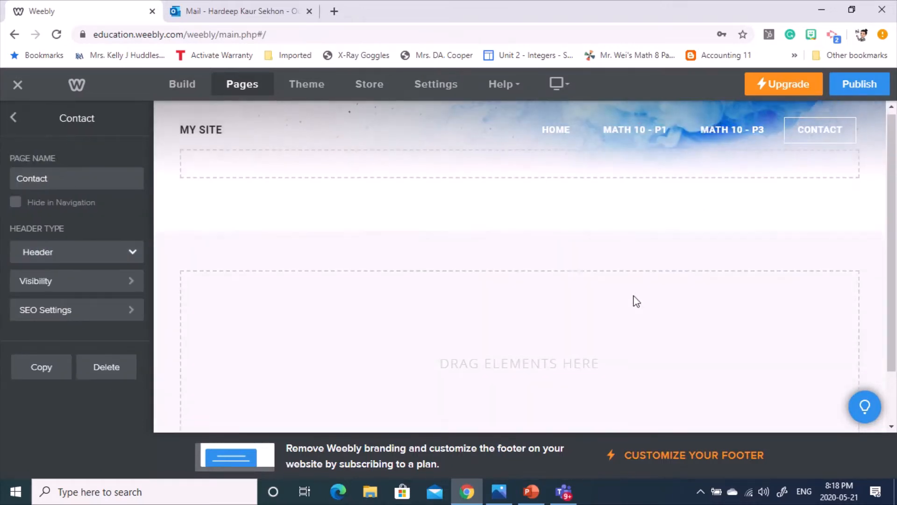
- Replace the Contact page name with 'Workplace 10 - P2' and go back to the pages list
double_click(49, 173)
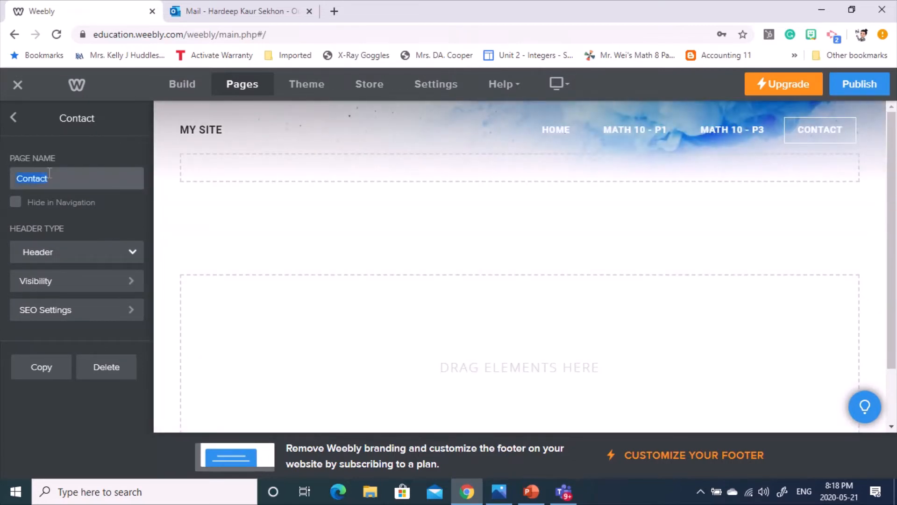
text(W)
text(orkplace)
text( 10)
text( - P1)
click(13, 119)
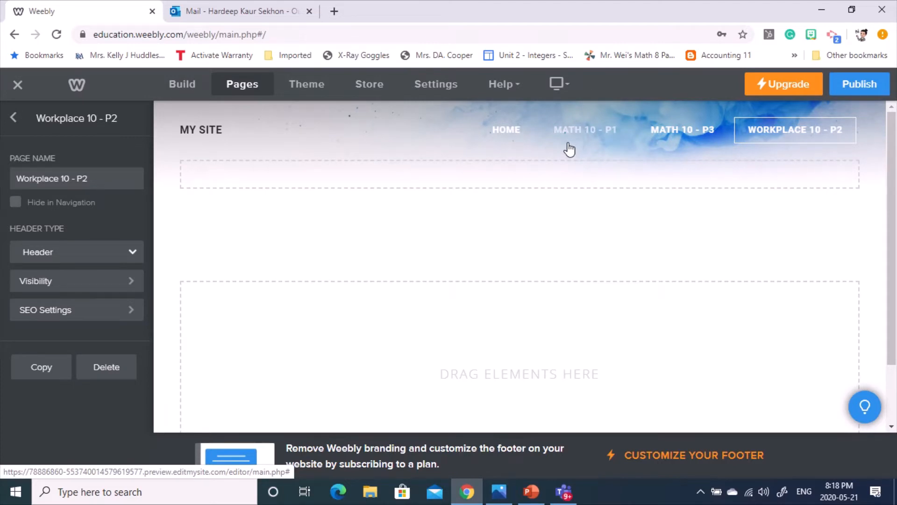
click(12, 117)
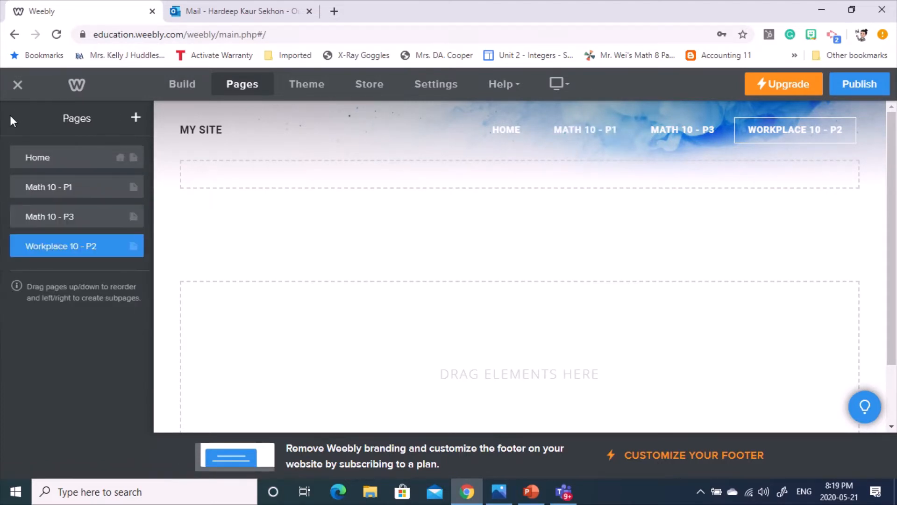
- Add a Standard Page and give it the page name 'Math 10 - P4'
click(136, 120)
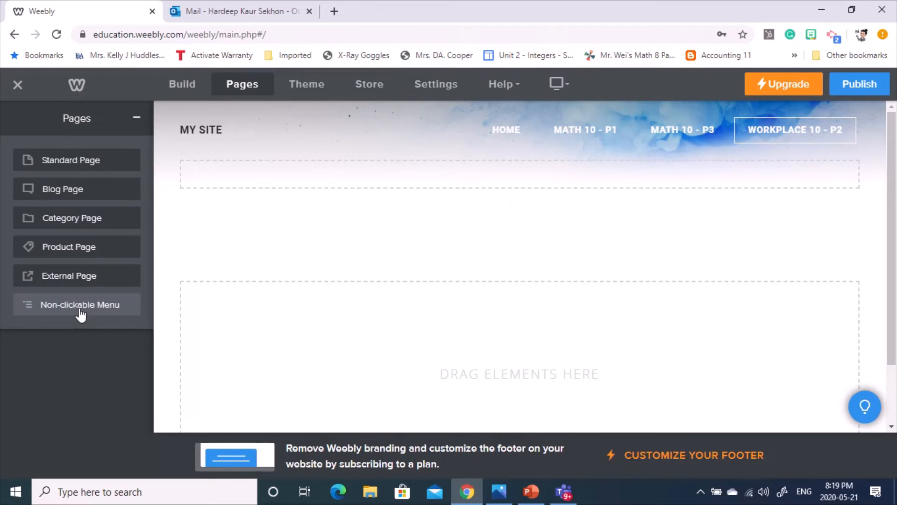
click(66, 166)
text(Math 10 - P3)
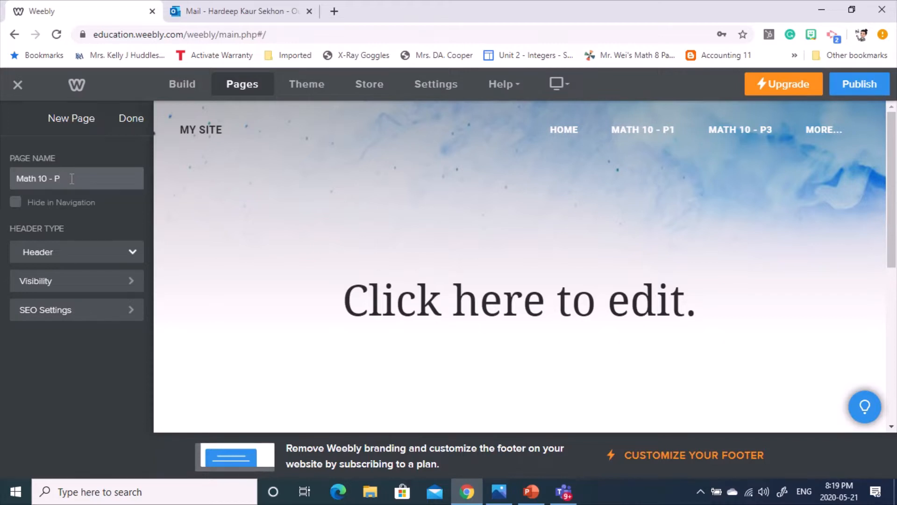
mouse_move(825, 135)
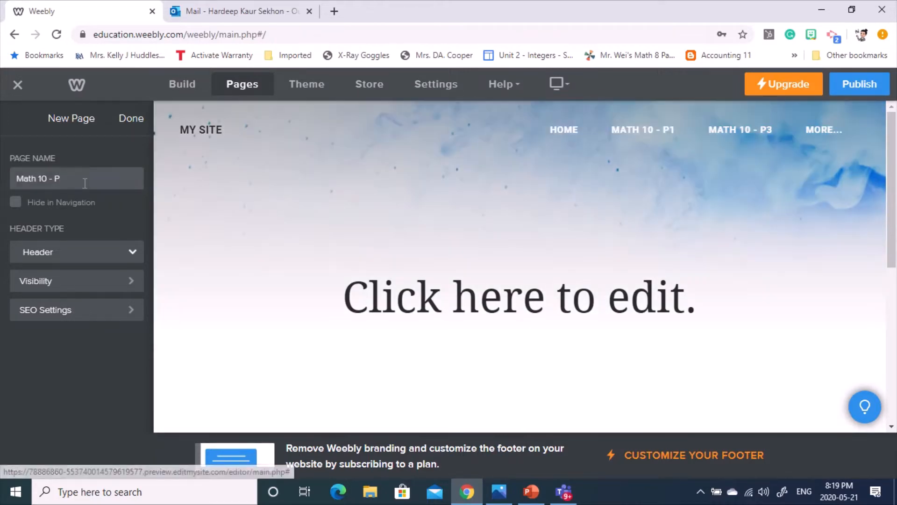
click(84, 182)
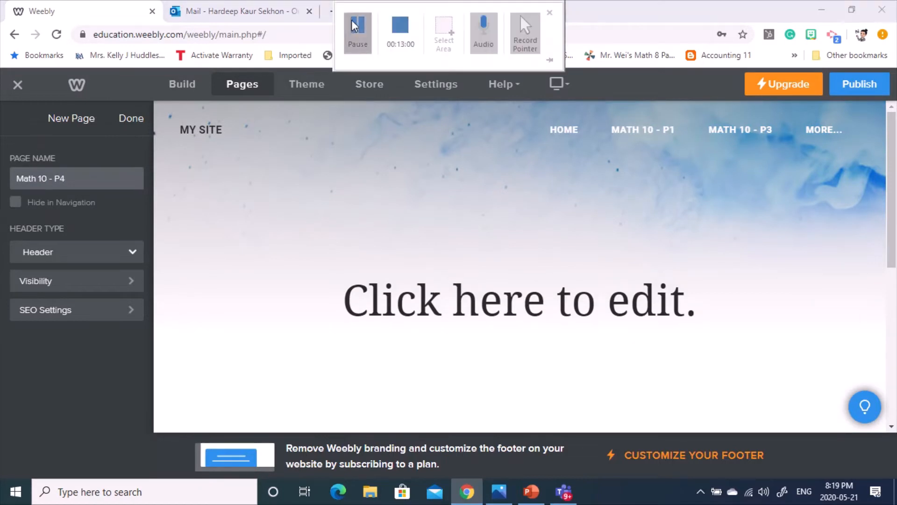
key(Return)
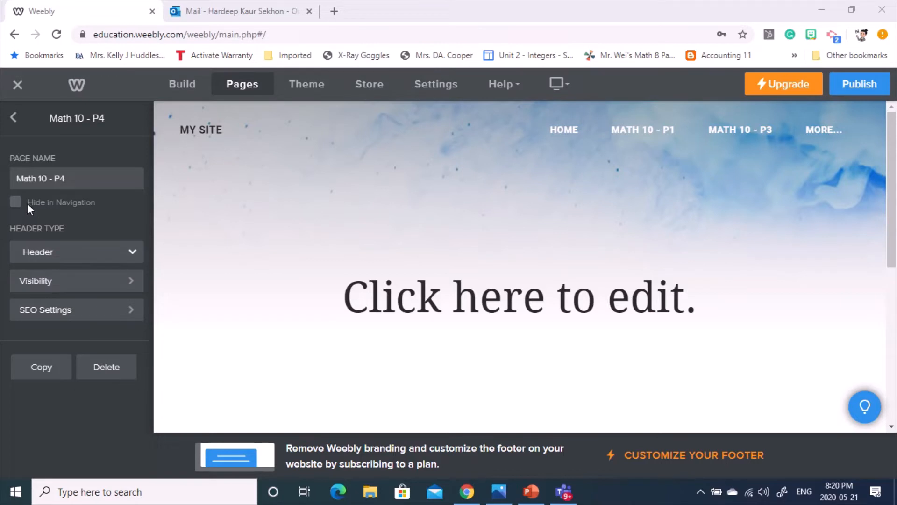
- Review the Visibility choices, leaving Math 10 - P4 Public, and return to the pages list
click(65, 289)
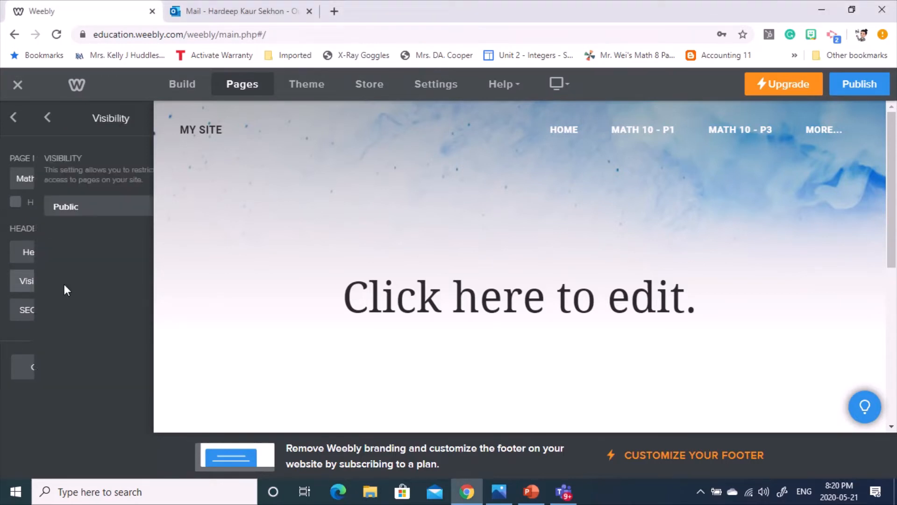
click(77, 216)
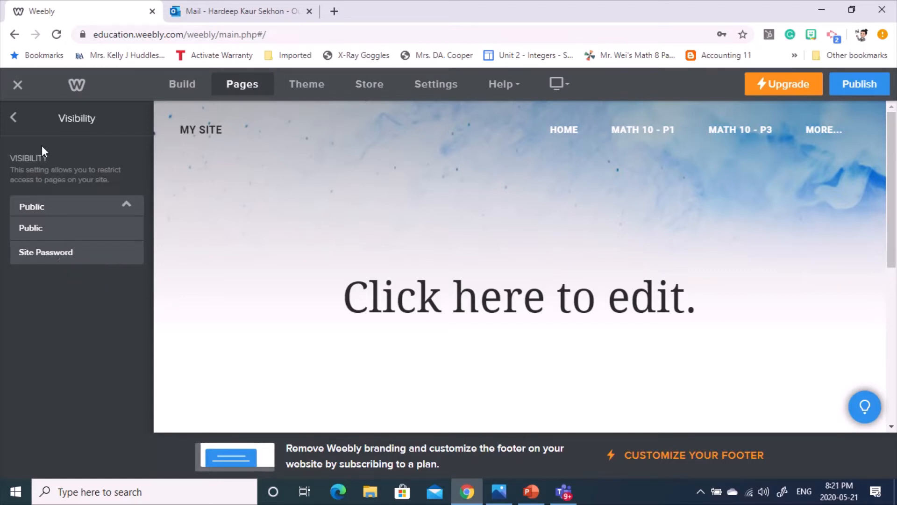
click(15, 119)
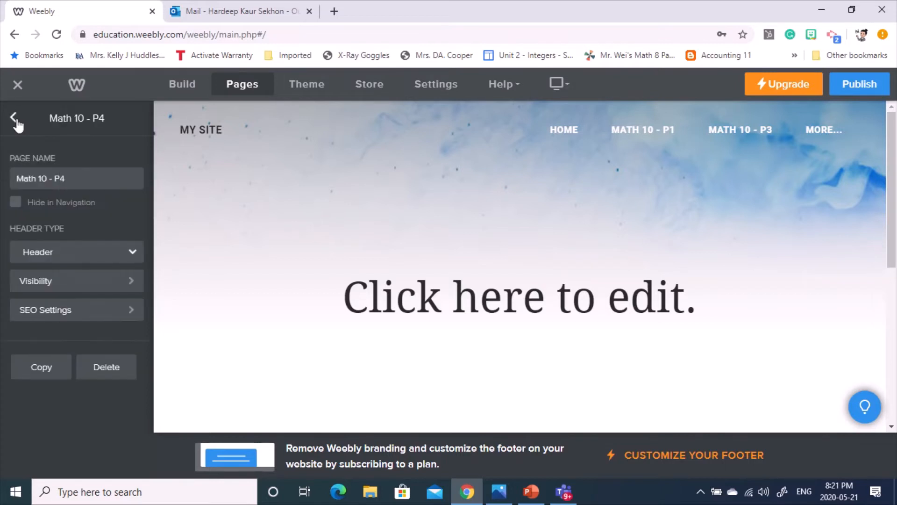
click(16, 120)
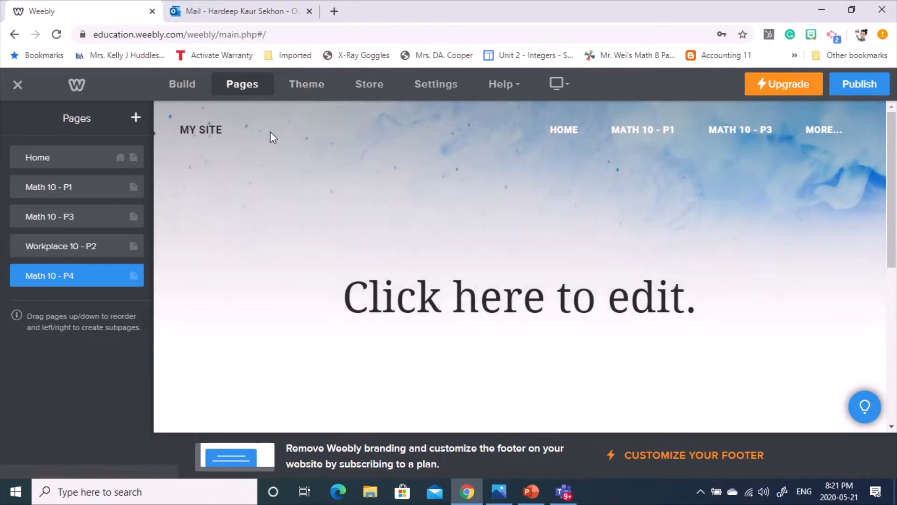
- Open the theme settings and switch the editor to its dark appearance
click(306, 87)
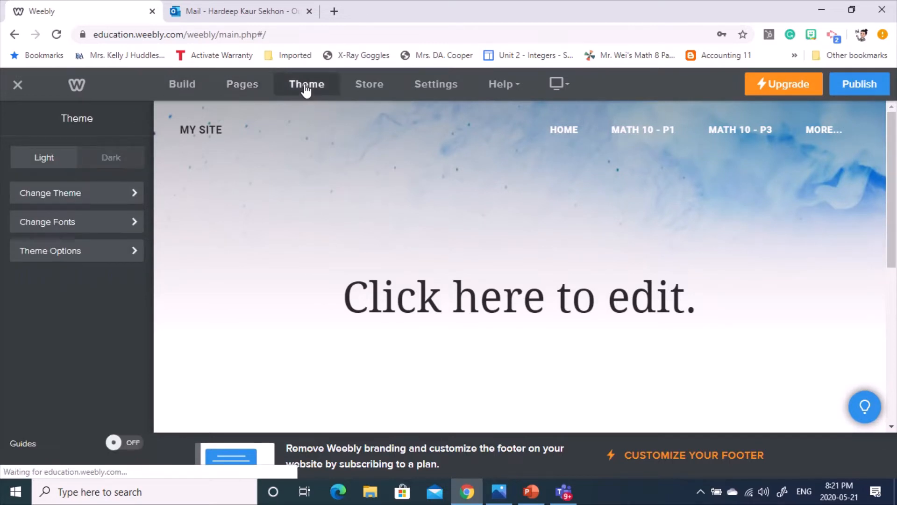
click(103, 159)
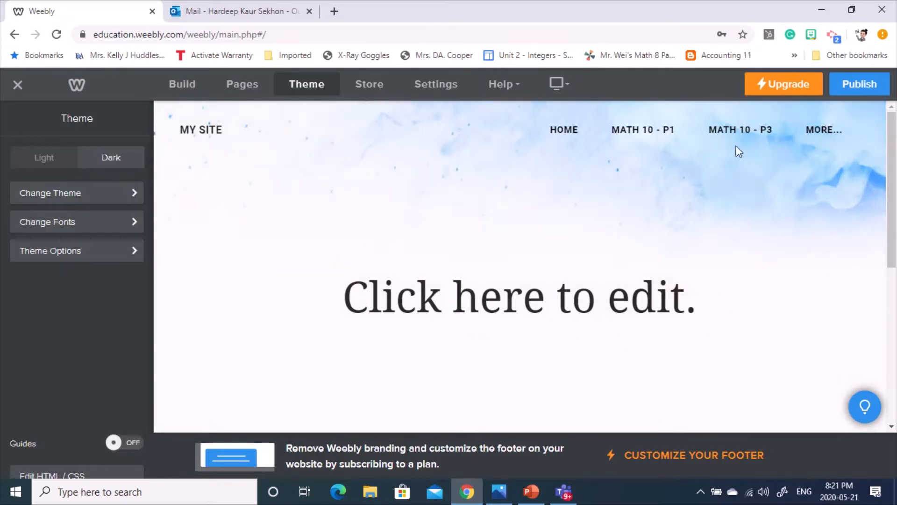
mouse_move(807, 127)
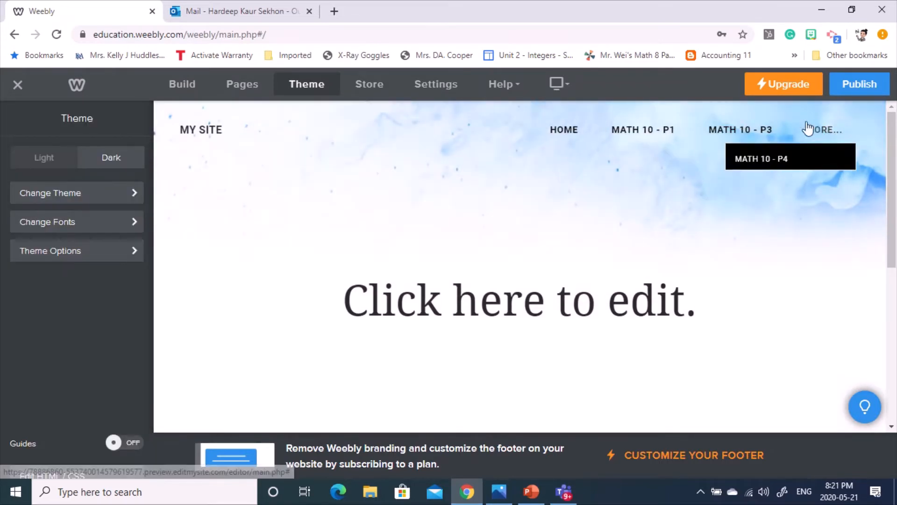
- Open the Theme Gallery and browse the Personal themes, including Birdseye 2
click(54, 197)
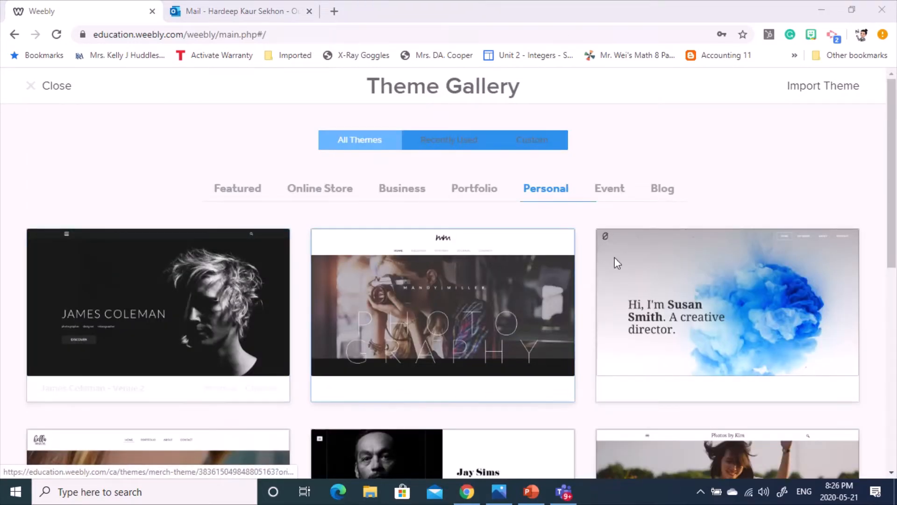
mouse_move(685, 275)
scroll(688, 281, down, 5)
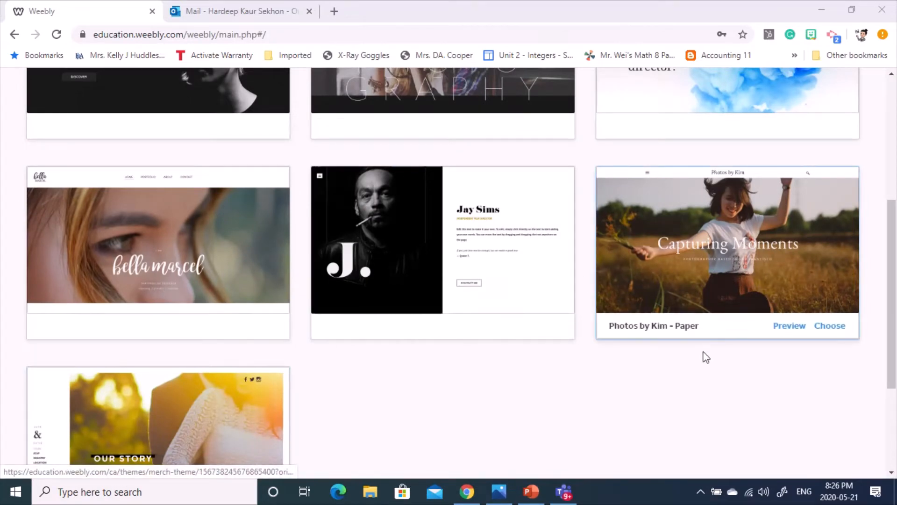
scroll(698, 337, up, 5)
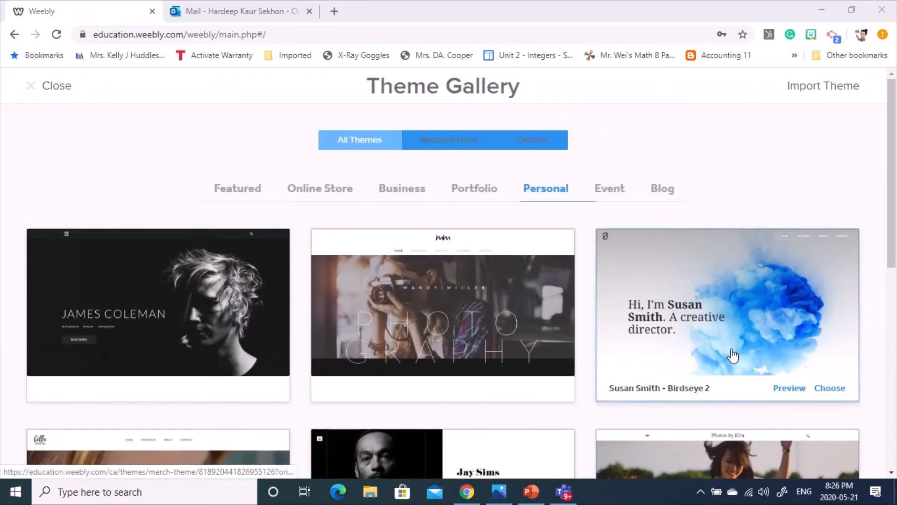
scroll(733, 360, down, 1)
mouse_move(520, 326)
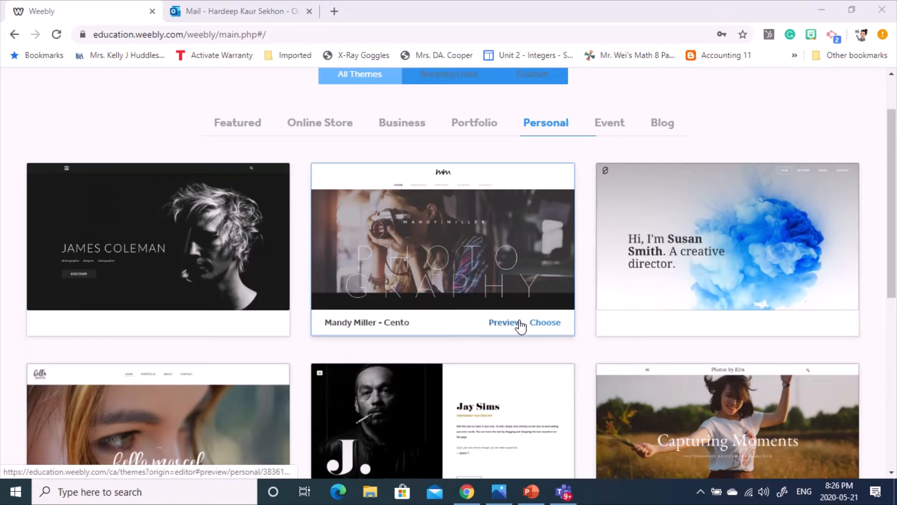
mouse_move(724, 309)
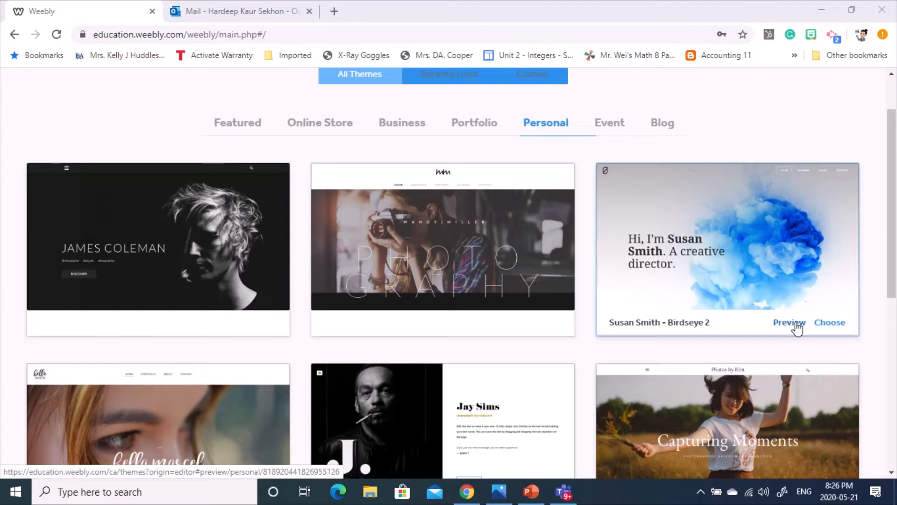
scroll(604, 293, up, 2)
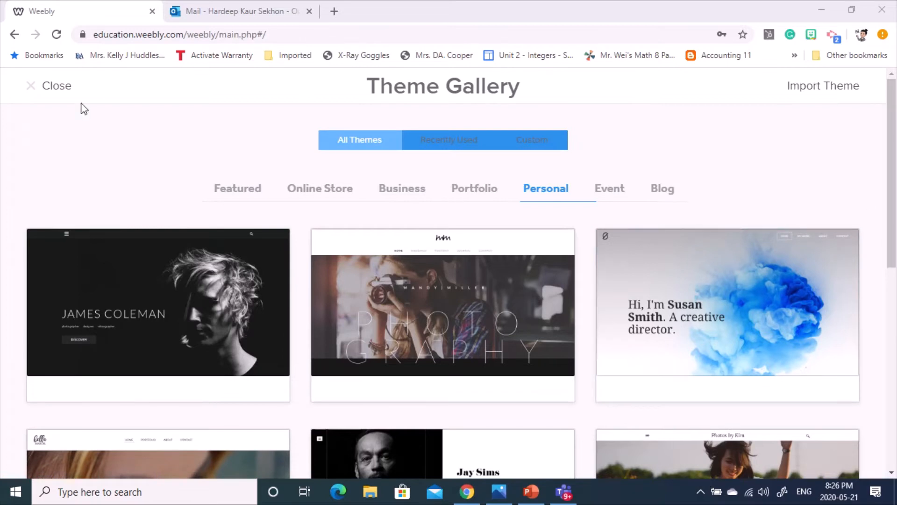
- Close the Theme Gallery and set the Site Title font to Amaranth, checking its weight options
click(38, 89)
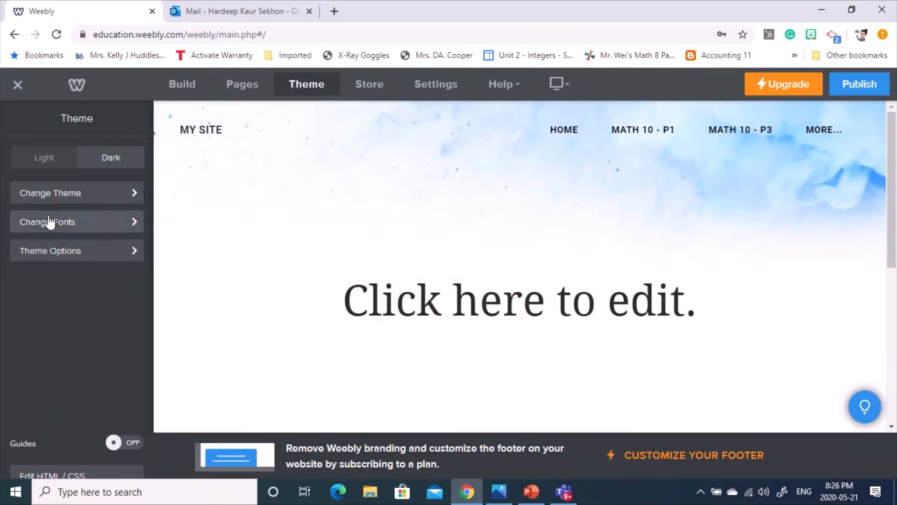
click(59, 229)
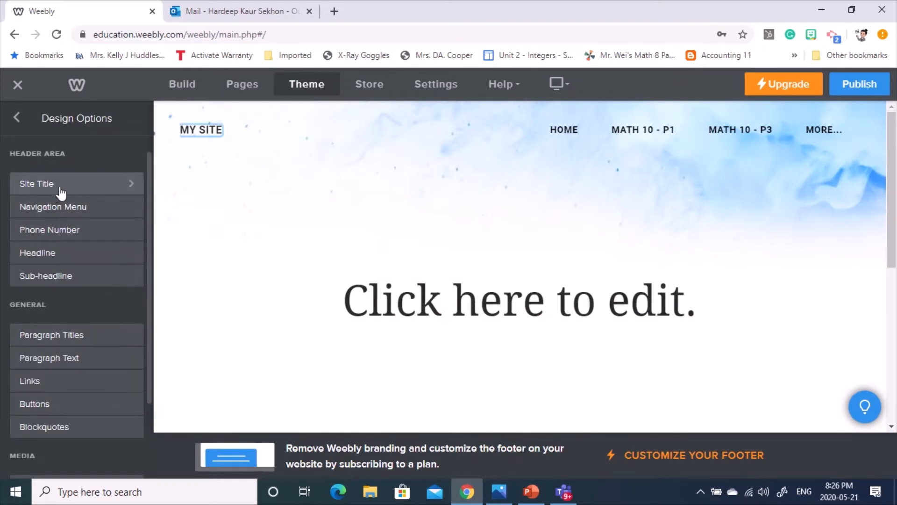
click(123, 185)
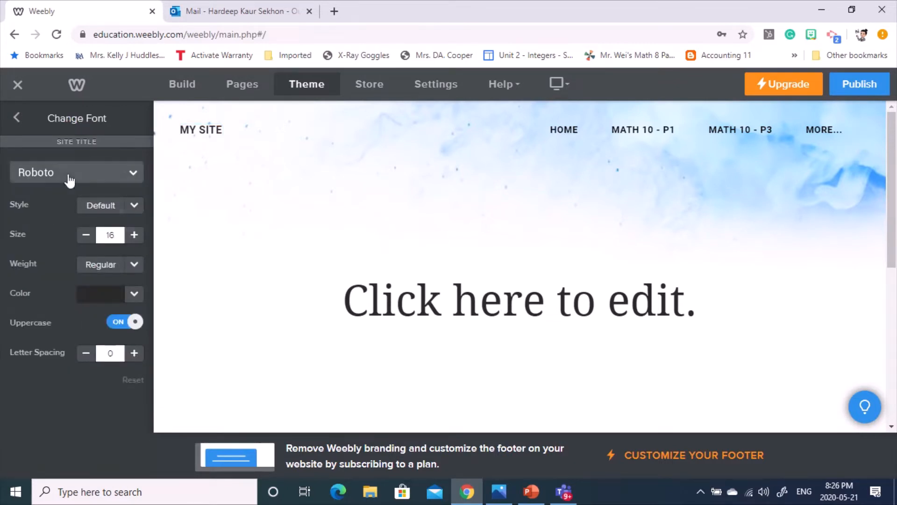
click(129, 176)
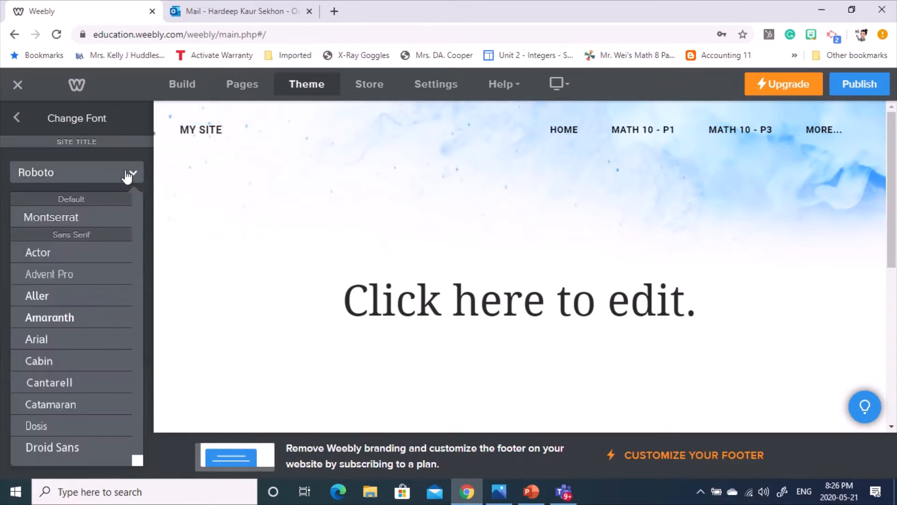
click(70, 318)
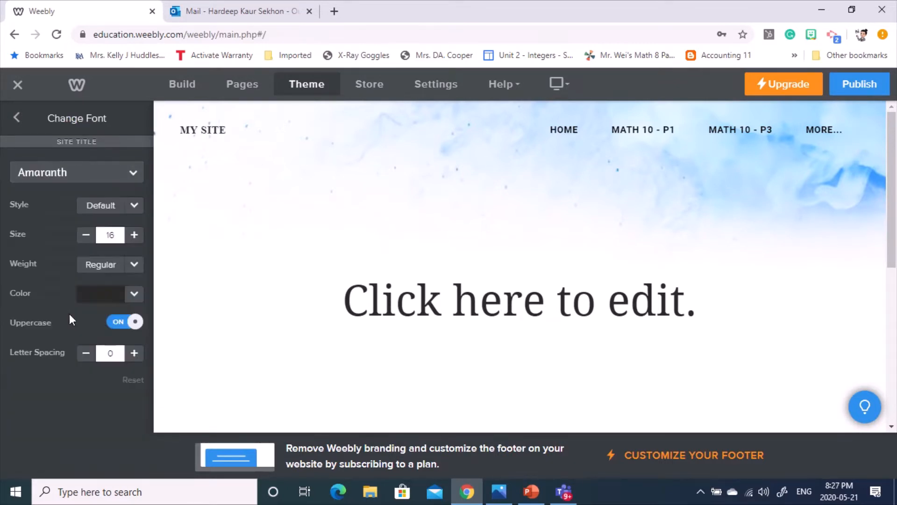
click(134, 265)
click(18, 119)
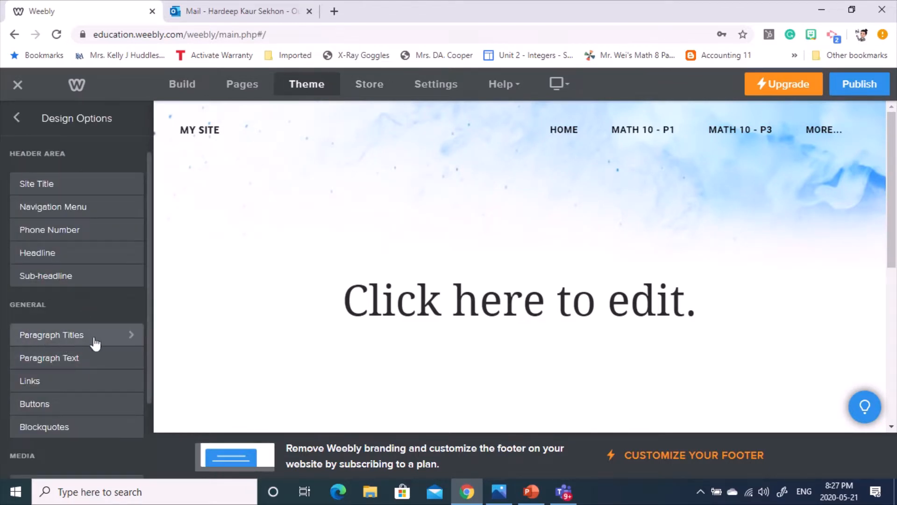
- Scroll Design Options, then briefly view the Store overview and the Help options
scroll(88, 425, down, 3)
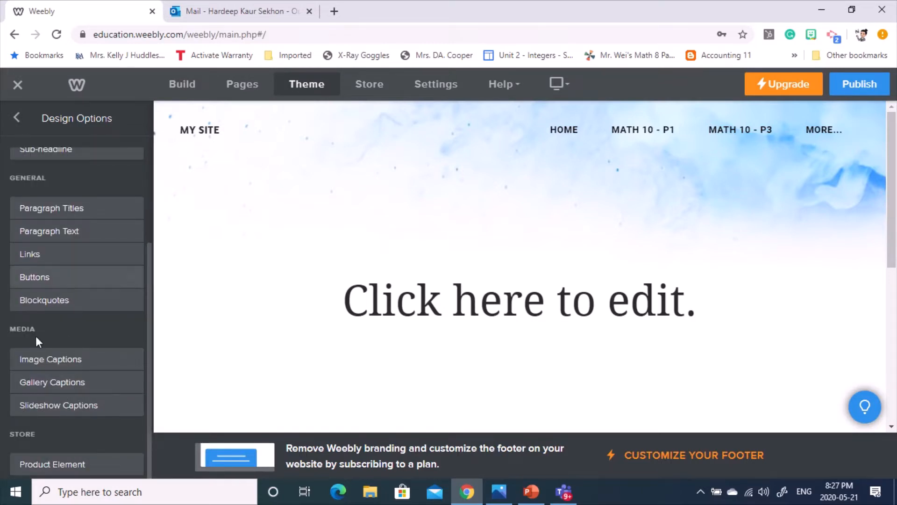
click(371, 97)
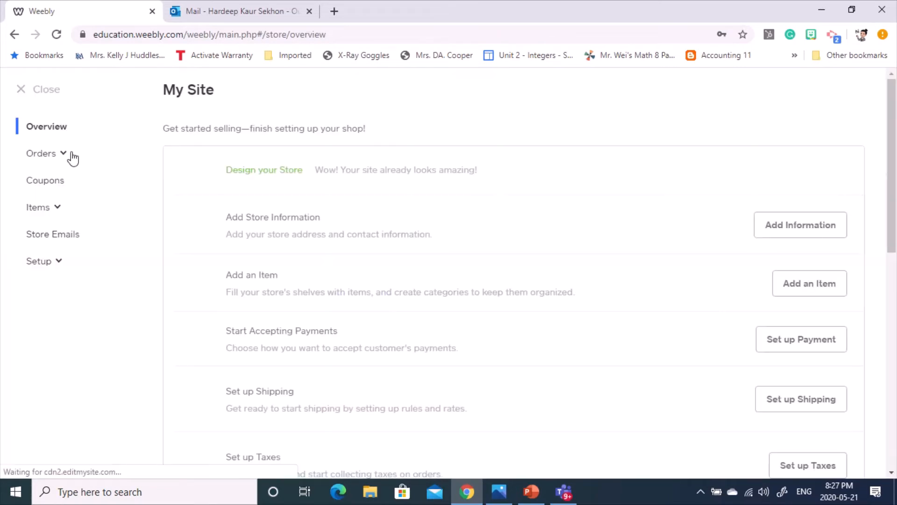
click(23, 90)
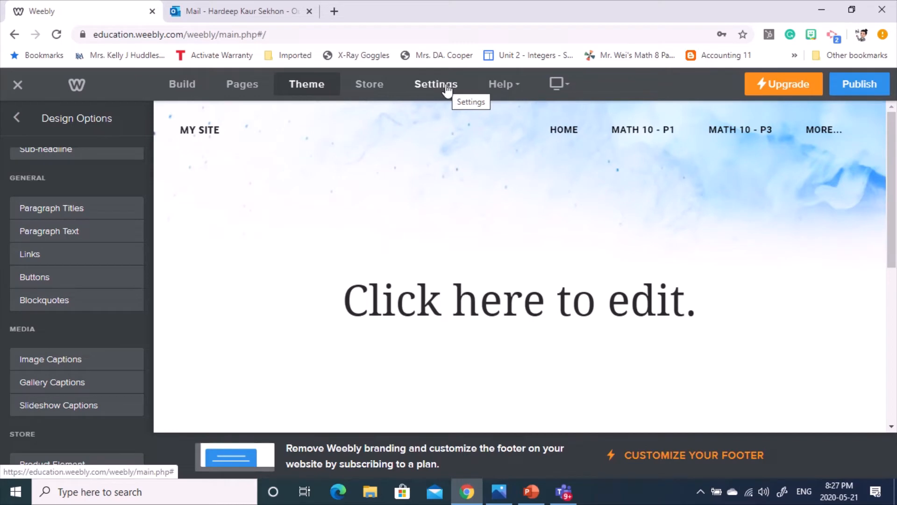
click(509, 87)
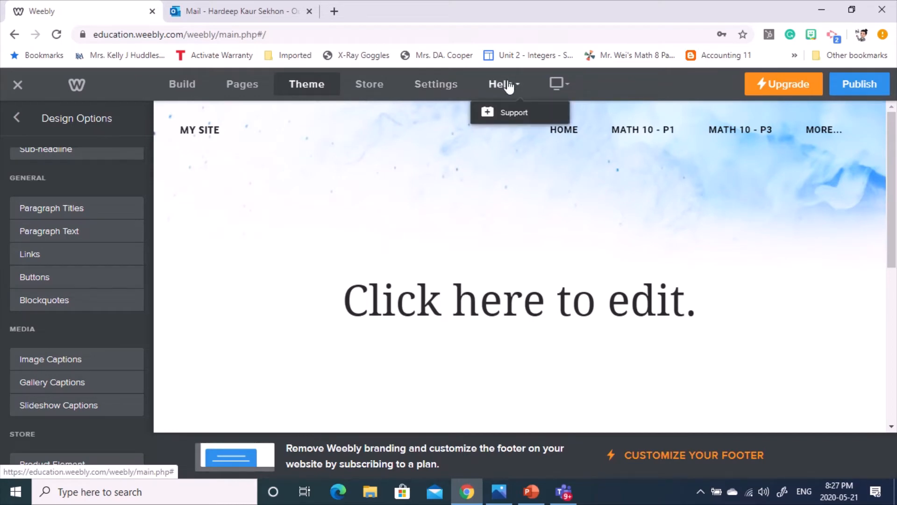
- Show the elements palette and try editing the blank 'Click here to edit.' page title
click(192, 86)
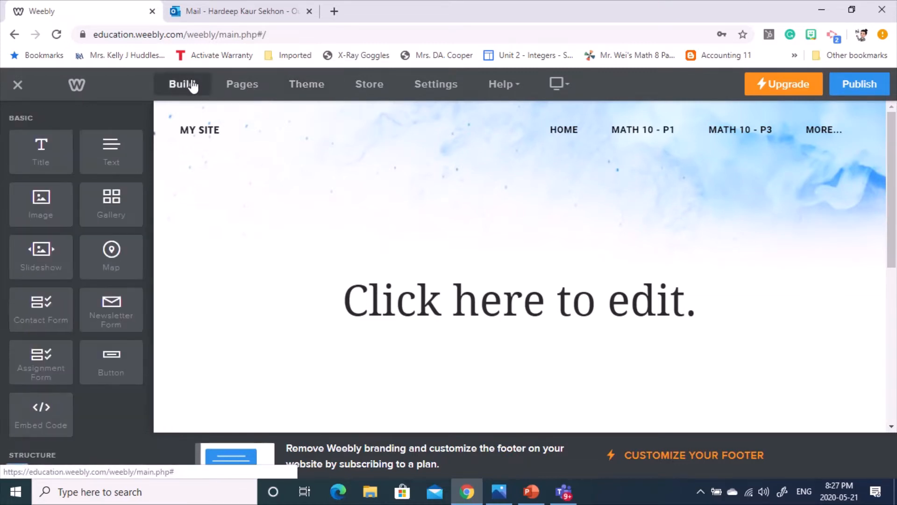
scroll(741, 304, down, 1)
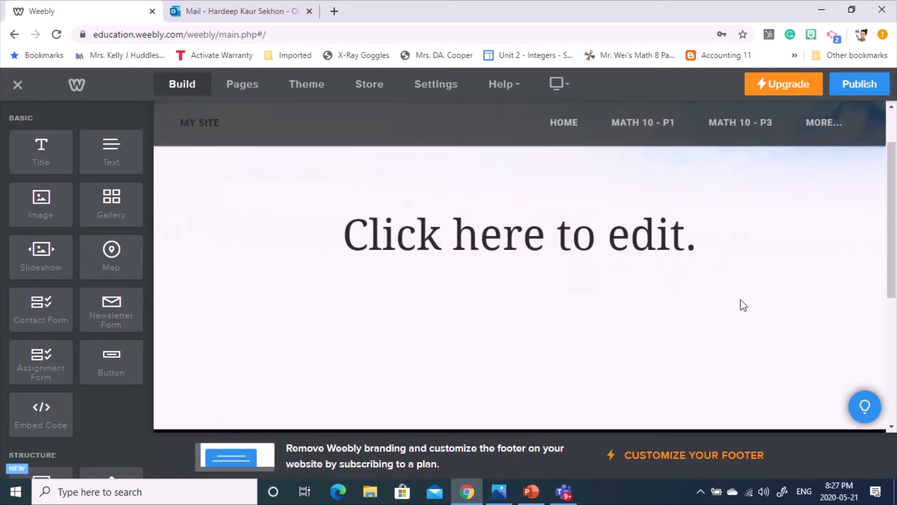
click(629, 247)
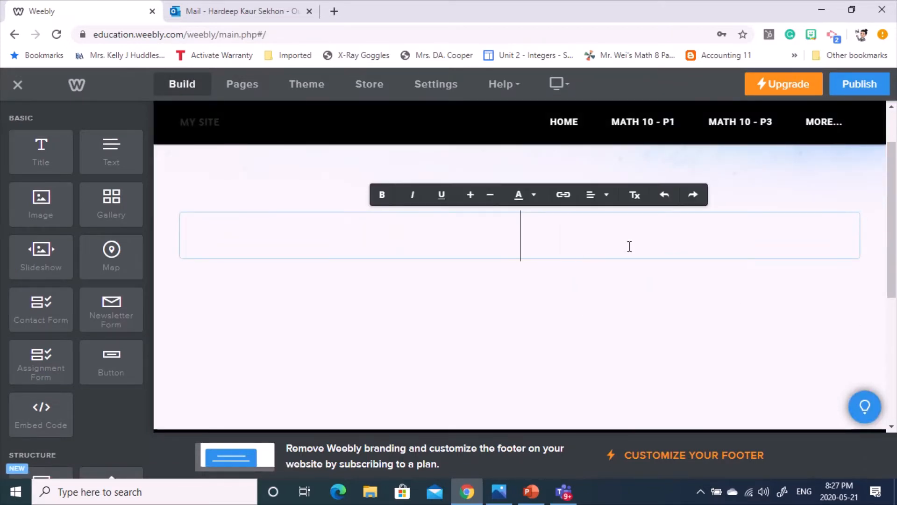
scroll(749, 316, up, 1)
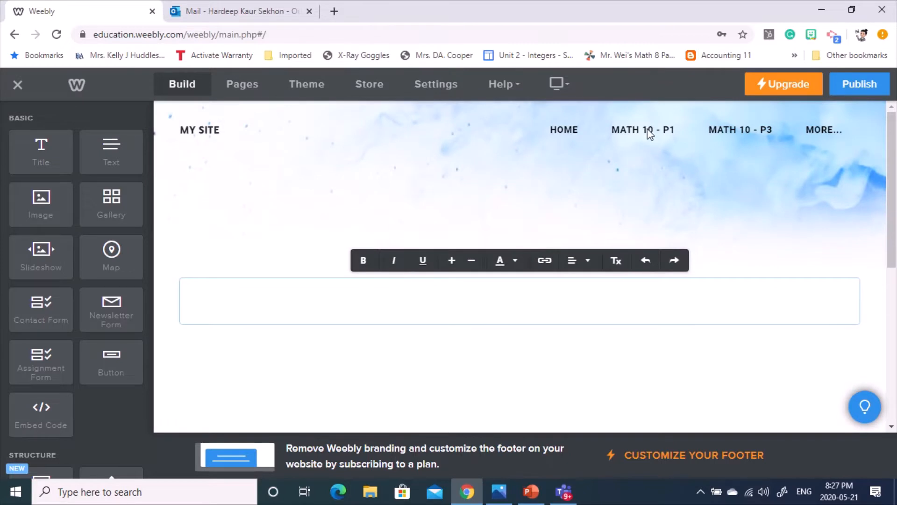
click(649, 133)
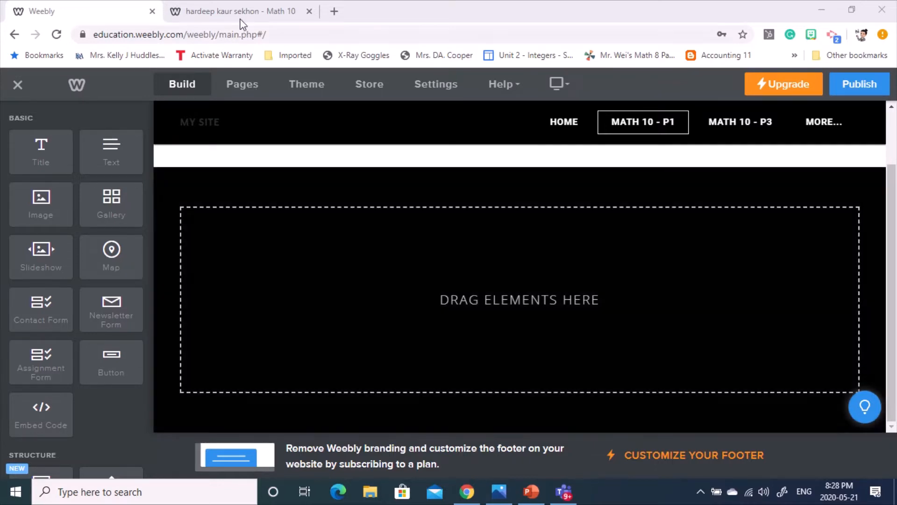
- Scroll through the published Math 10 unit plan's Date–Plan–Homework table starting March 12
click(238, 13)
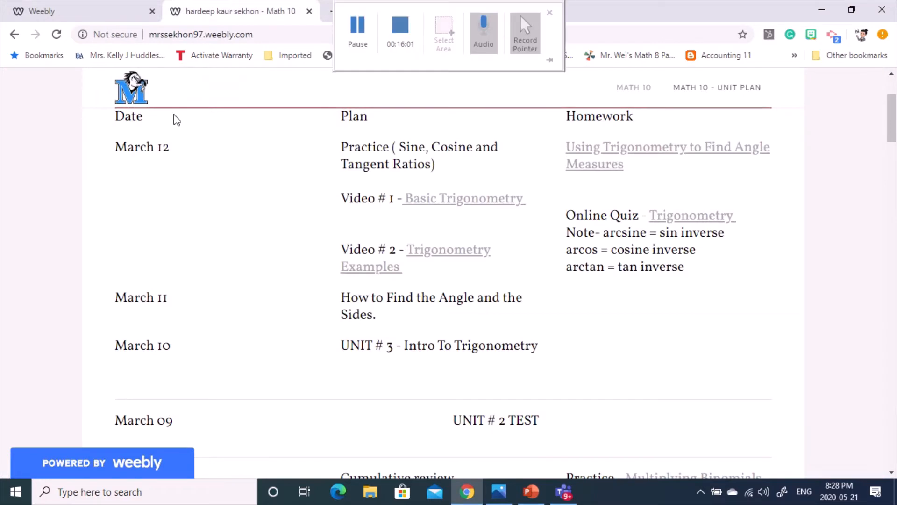
scroll(89, 206, up, 3)
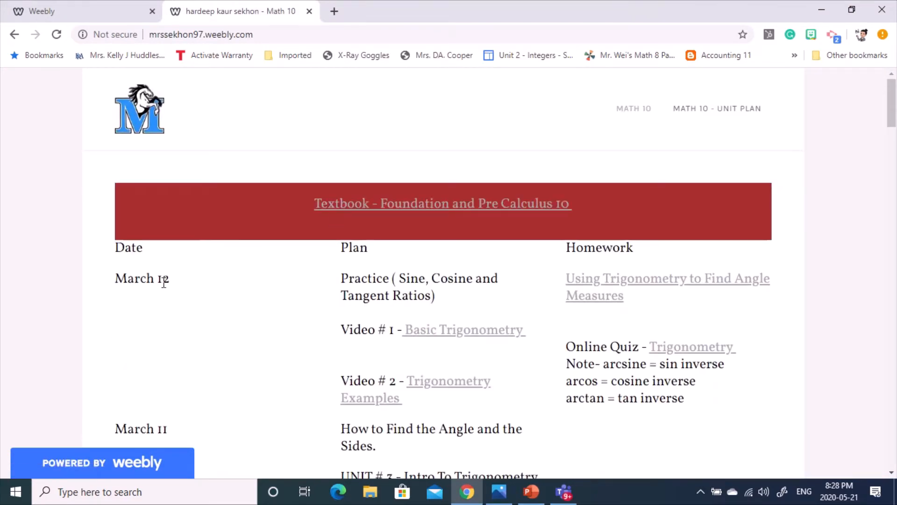
scroll(832, 329, down, 4)
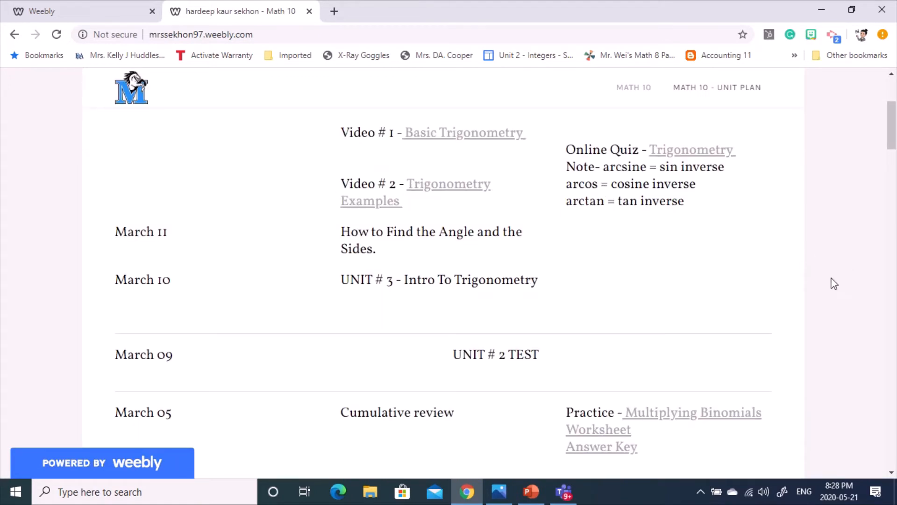
scroll(833, 285, down, 8)
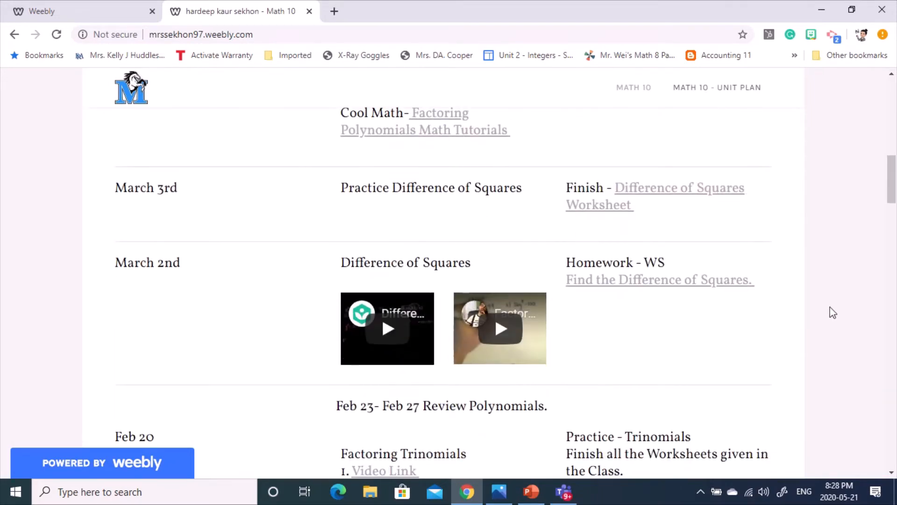
scroll(833, 312, down, 3)
scroll(795, 307, down, 4)
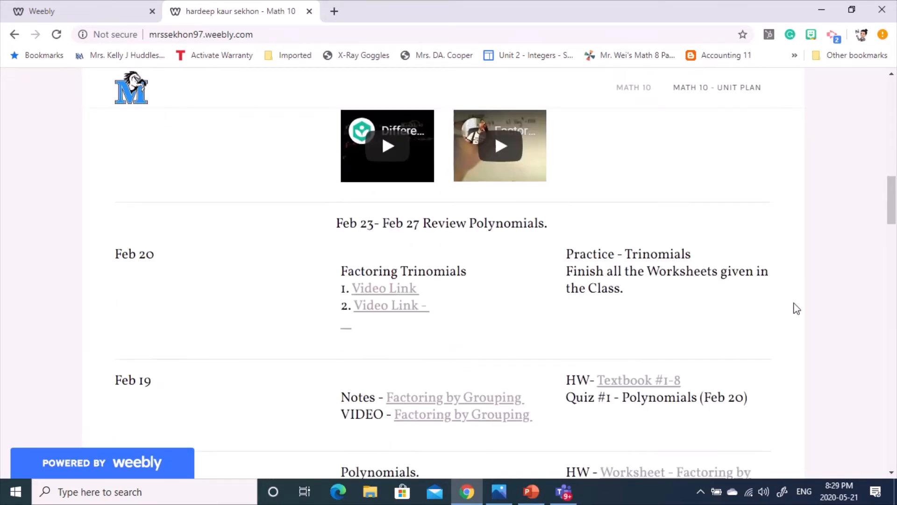
scroll(472, 258, down, 7)
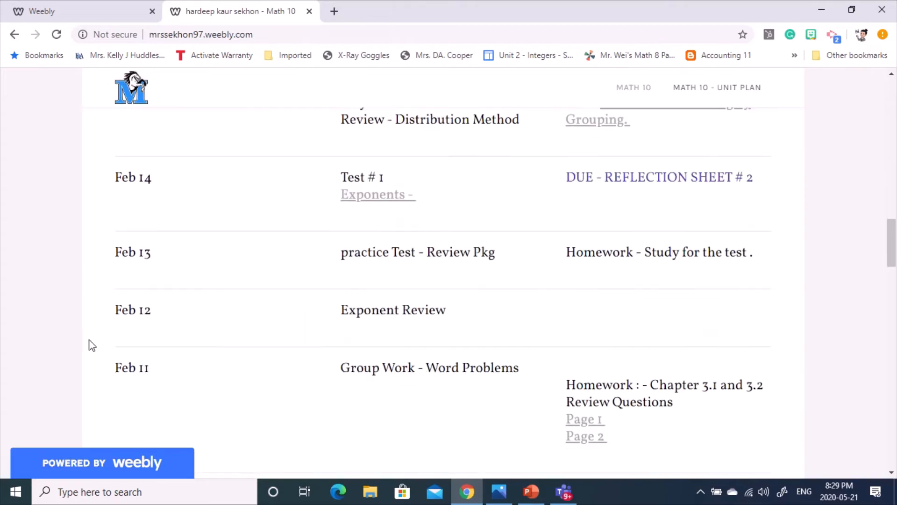
scroll(204, 294, down, 10)
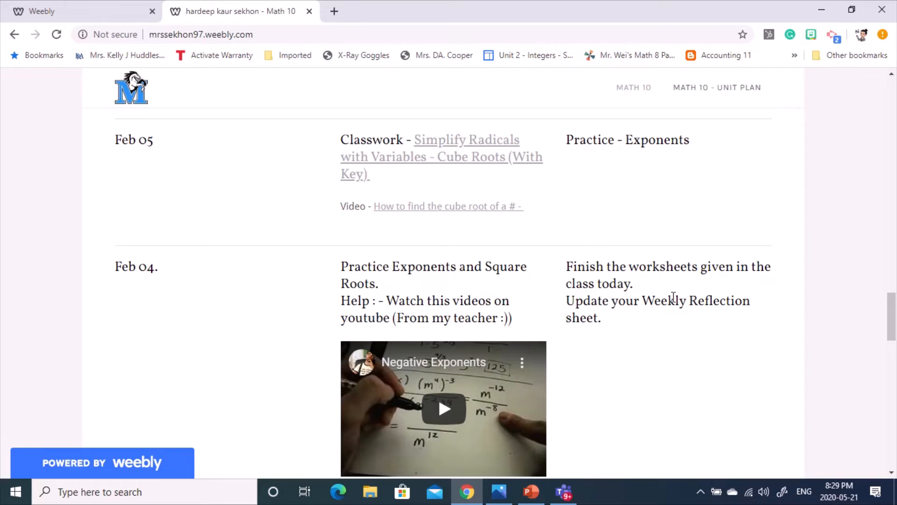
scroll(738, 303, up, 20)
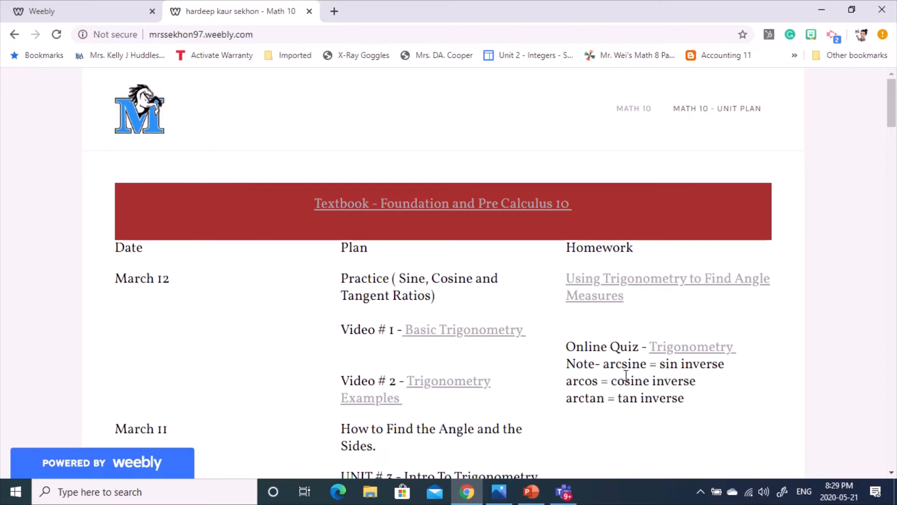
drag(646, 301, 567, 279)
click(727, 324)
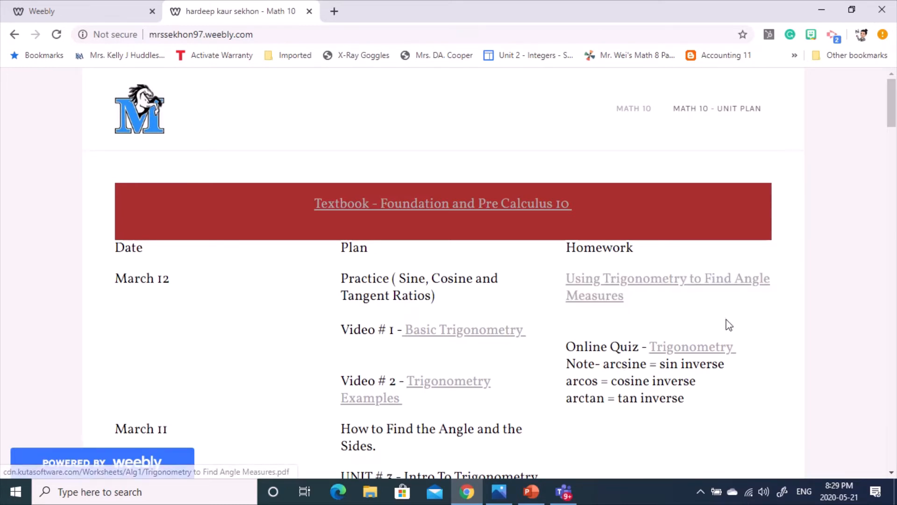
- Open the Using Trigonometry to Find Angle Measures PDF worksheet, scroll its pages, and return to the class page
click(599, 283)
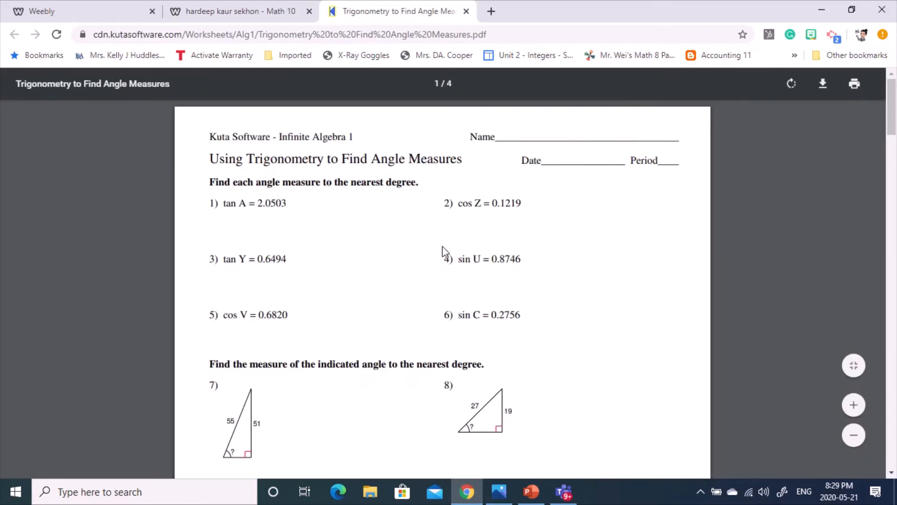
scroll(400, 214, down, 4)
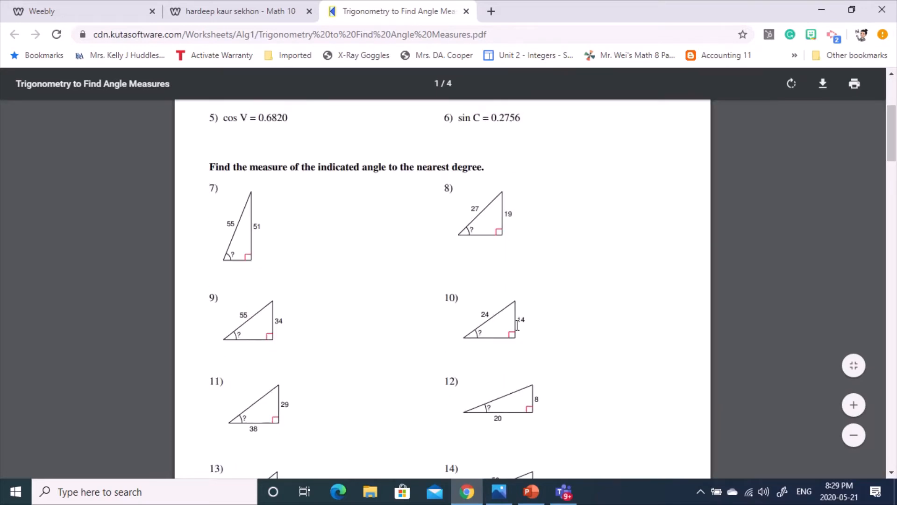
scroll(517, 323, down, 15)
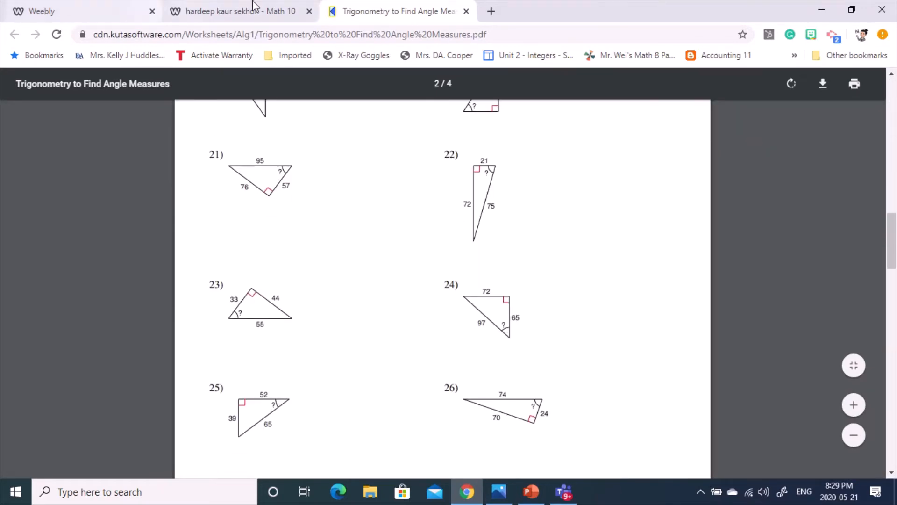
click(253, 10)
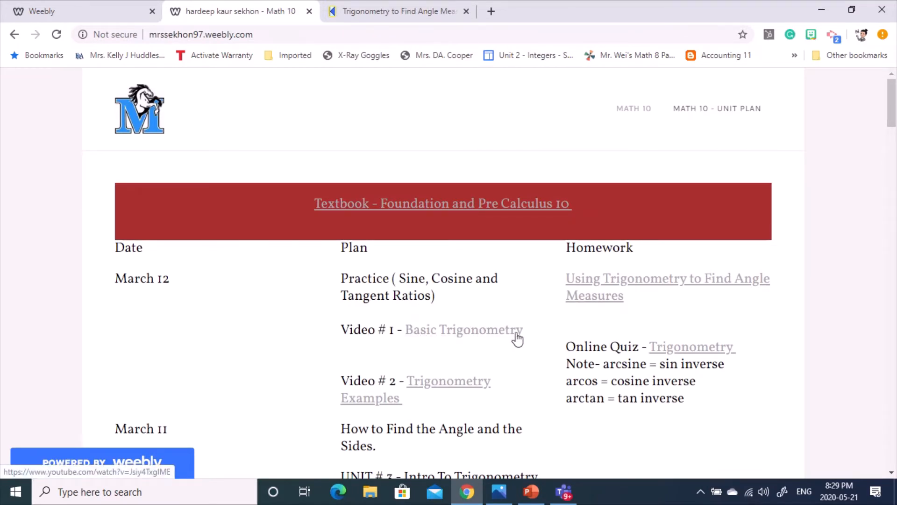
- Return to the Weebly editor showing the empty Math 10 - P1 content area
scroll(514, 371, down, 14)
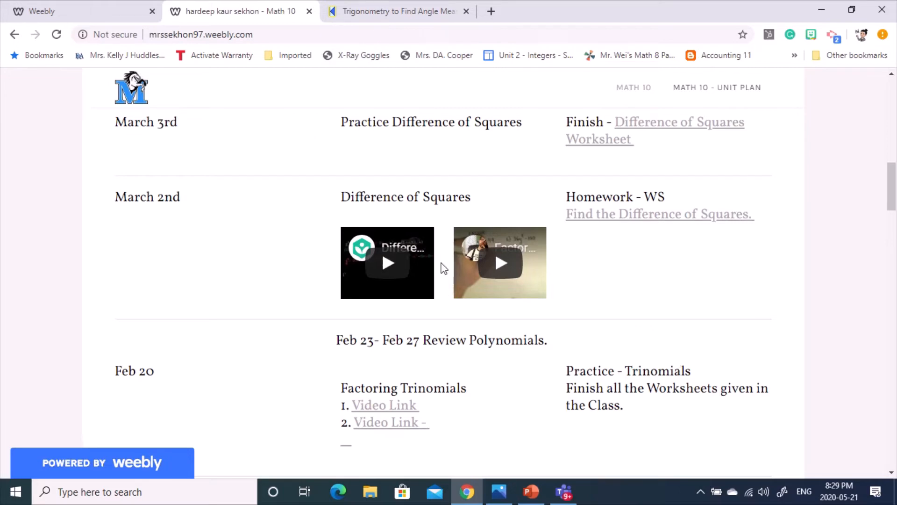
click(90, 6)
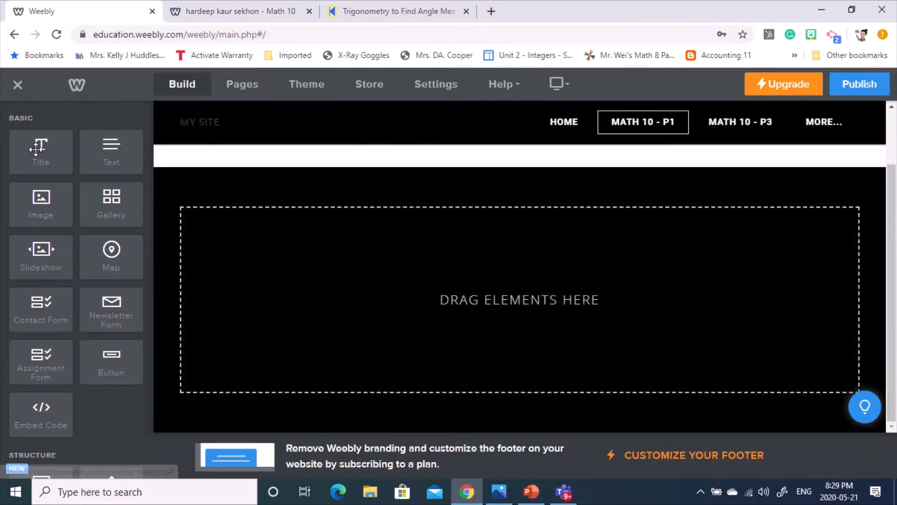
- Add a Title element reading 'Math 10' to the empty page
drag(41, 152, 254, 241)
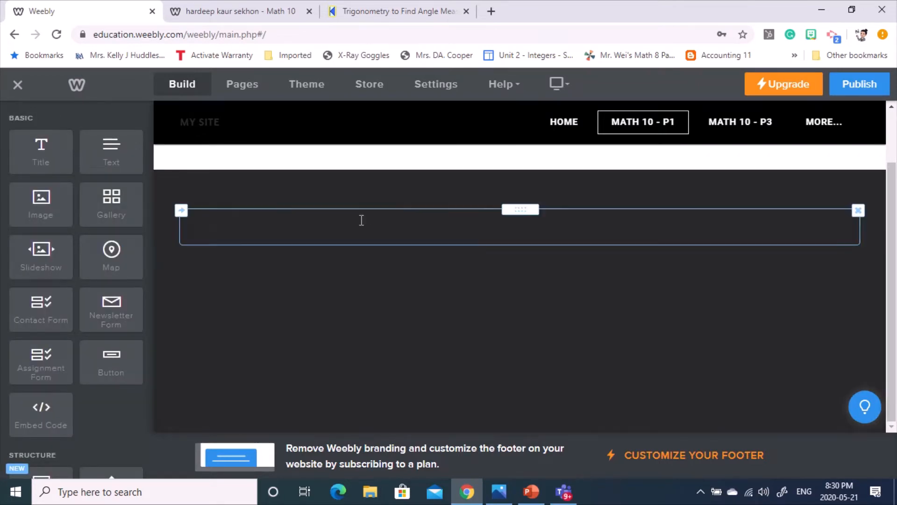
click(356, 227)
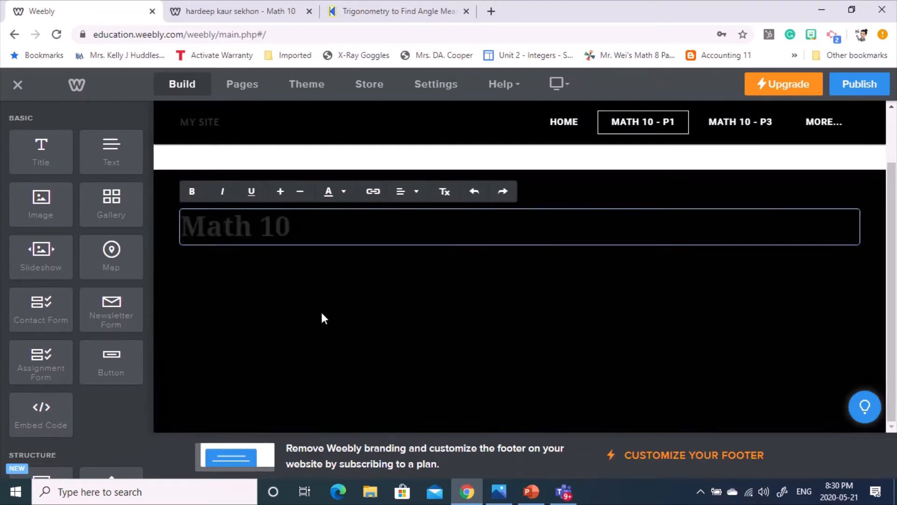
click(321, 310)
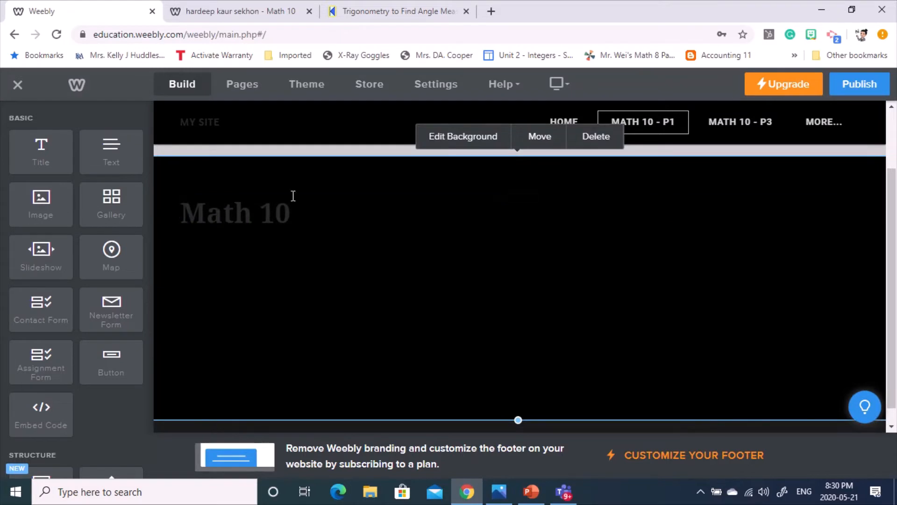
- Colour the Math 10 heading text dark red
click(304, 216)
drag(304, 216, 177, 221)
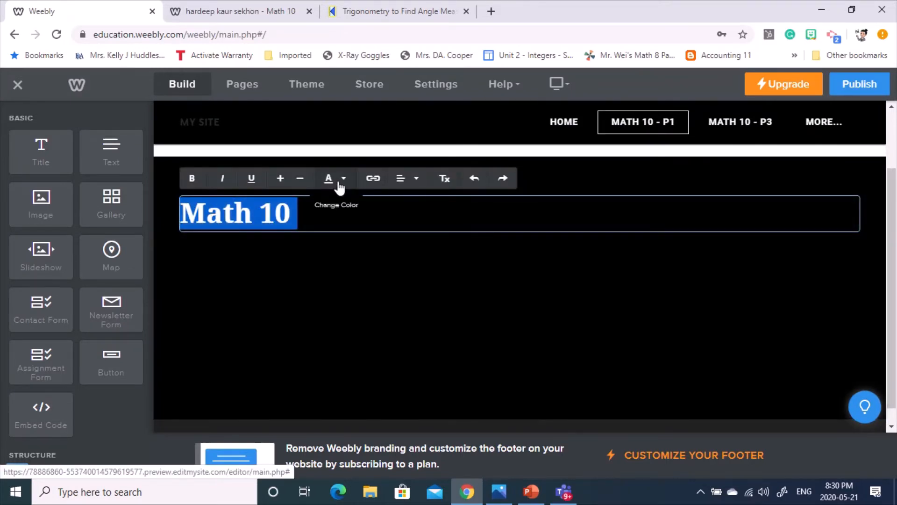
click(339, 186)
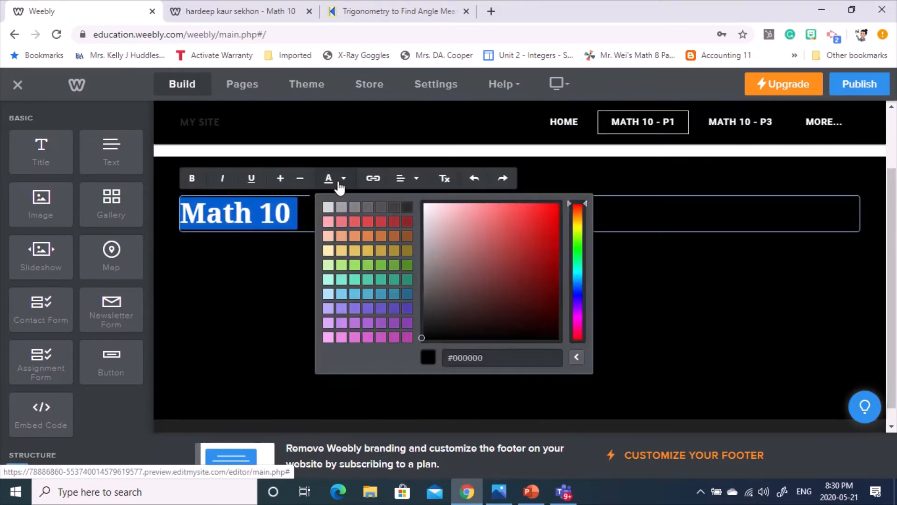
click(249, 363)
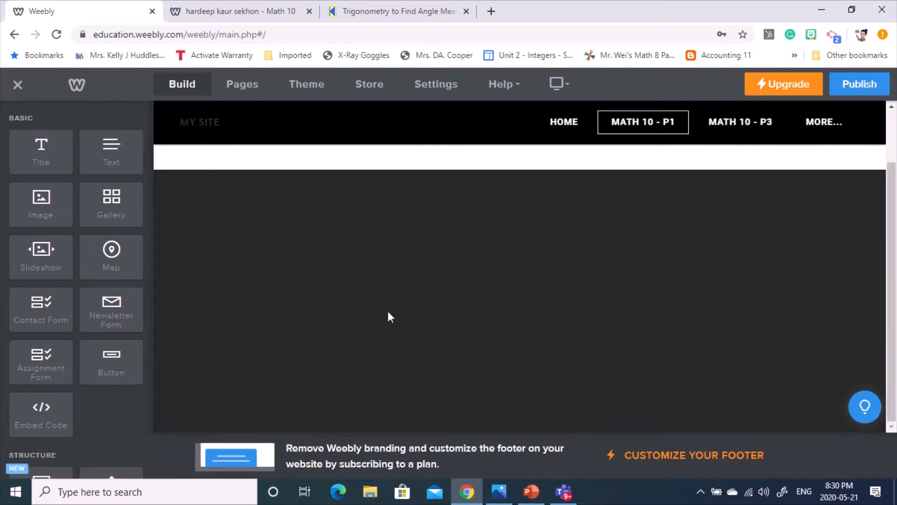
click(317, 227)
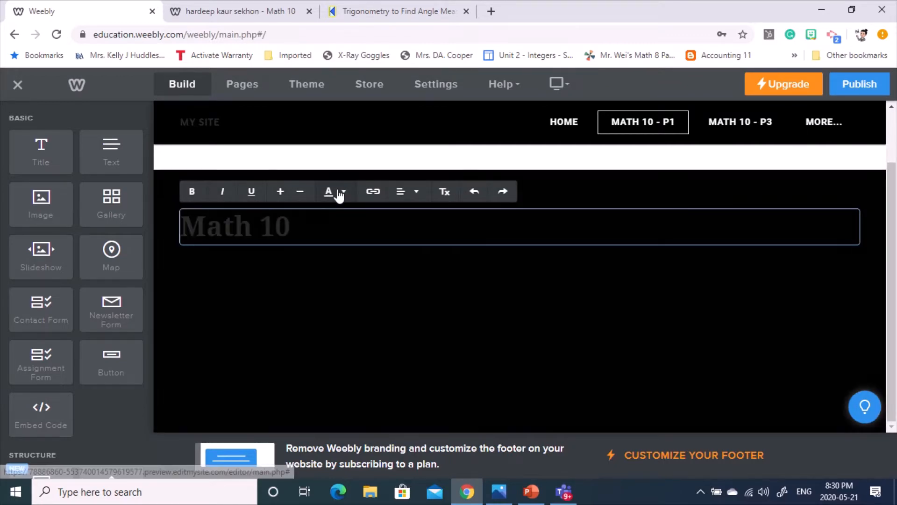
click(337, 193)
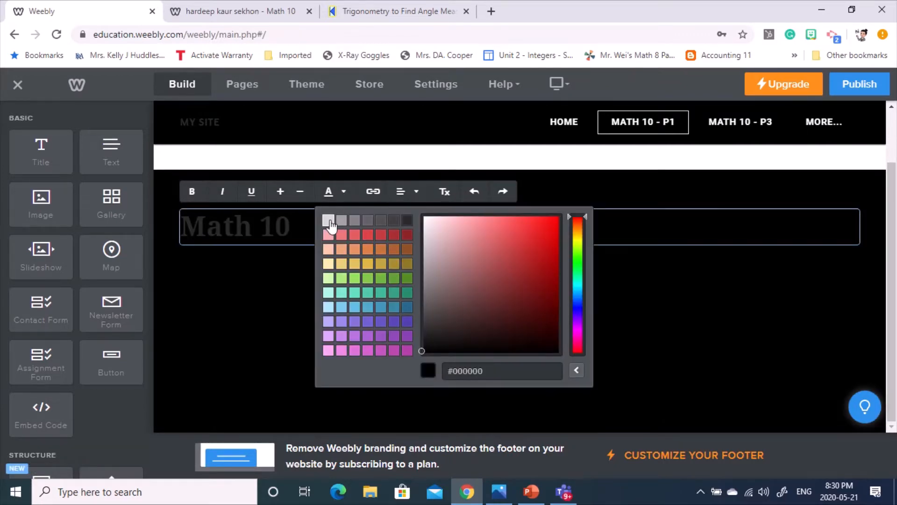
click(330, 298)
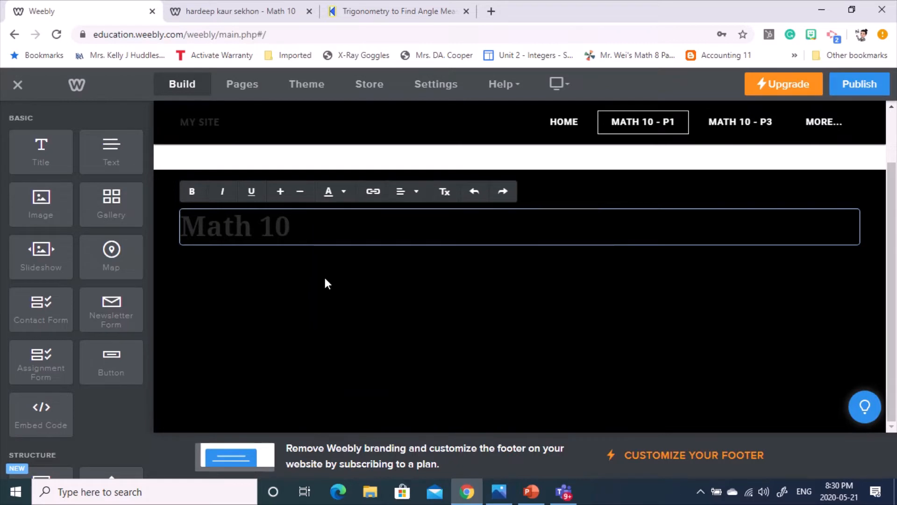
click(311, 315)
click(288, 238)
drag(317, 233, 178, 225)
click(339, 191)
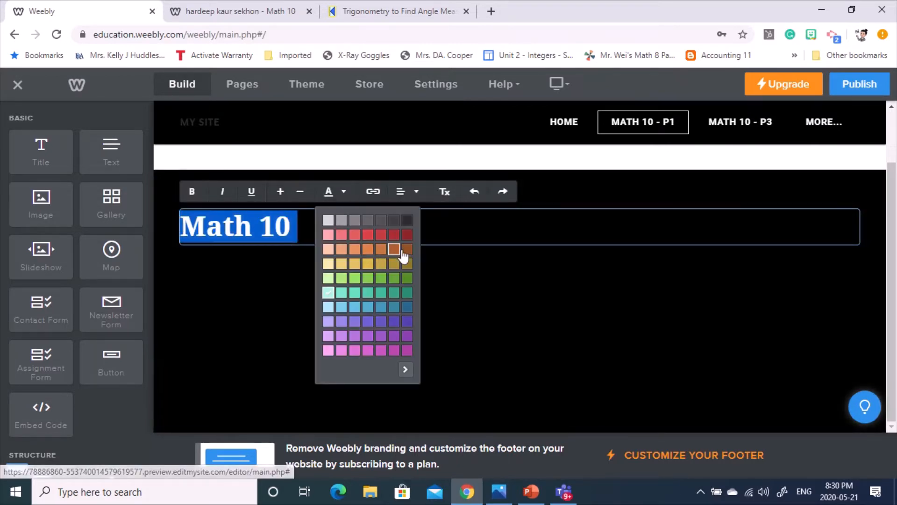
click(407, 235)
click(408, 285)
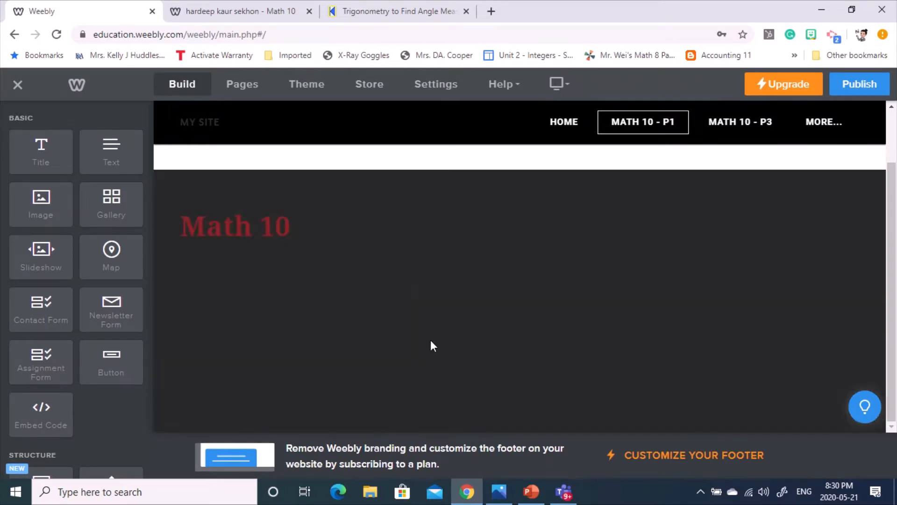
click(430, 346)
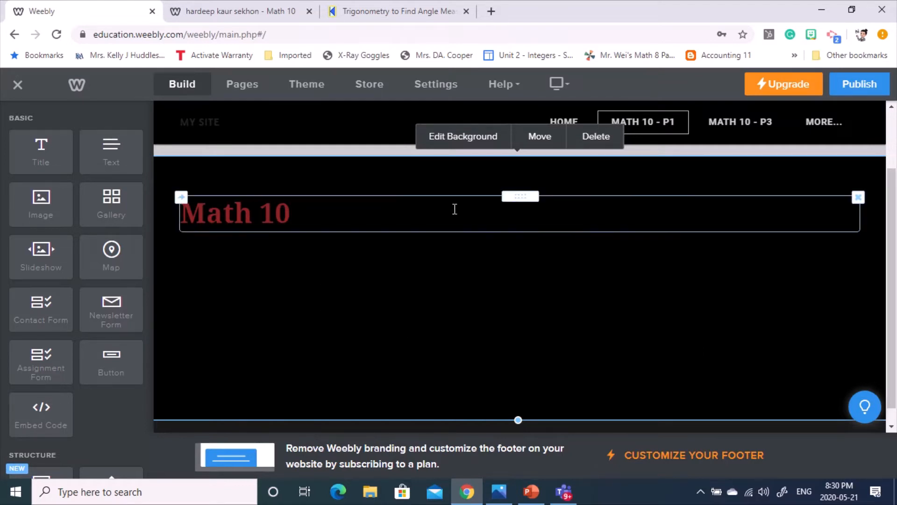
- Give the Math 10 section a pale pink (#ebd6d6) background and drop a text block beside the heading
click(460, 145)
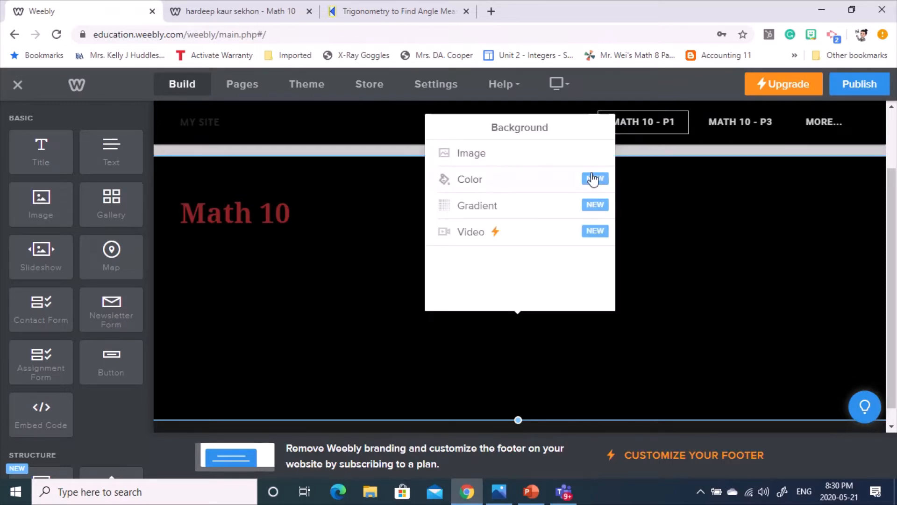
click(530, 180)
click(508, 202)
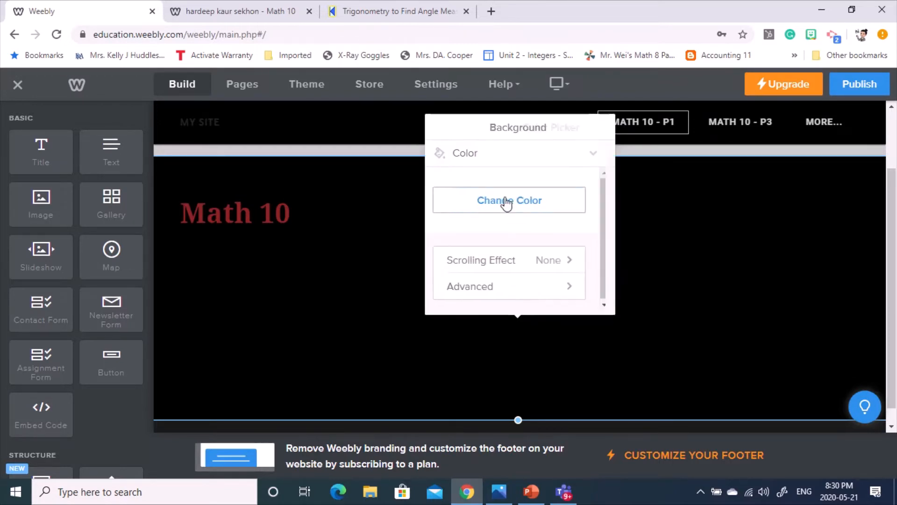
click(464, 202)
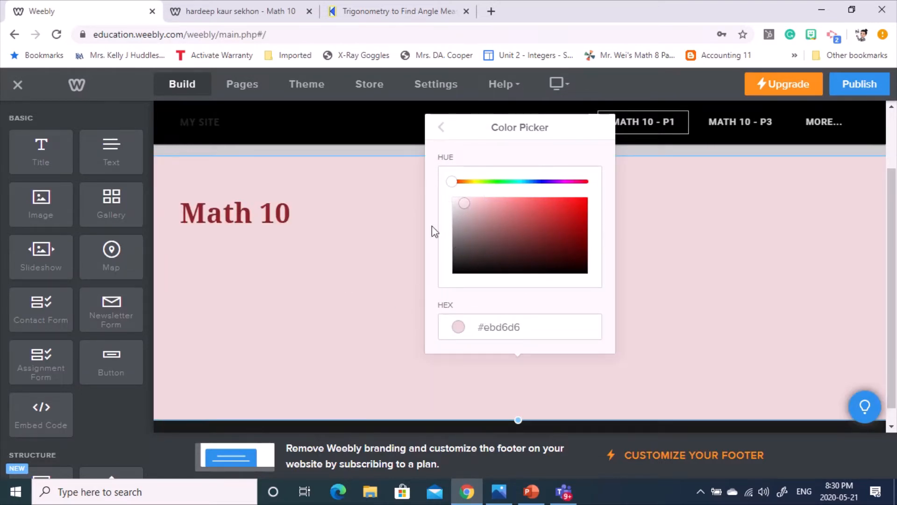
click(302, 273)
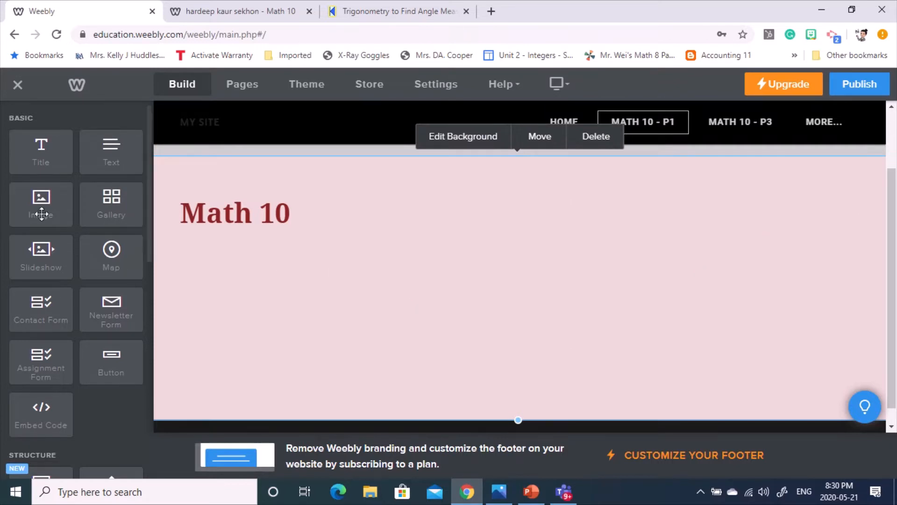
drag(107, 148, 202, 229)
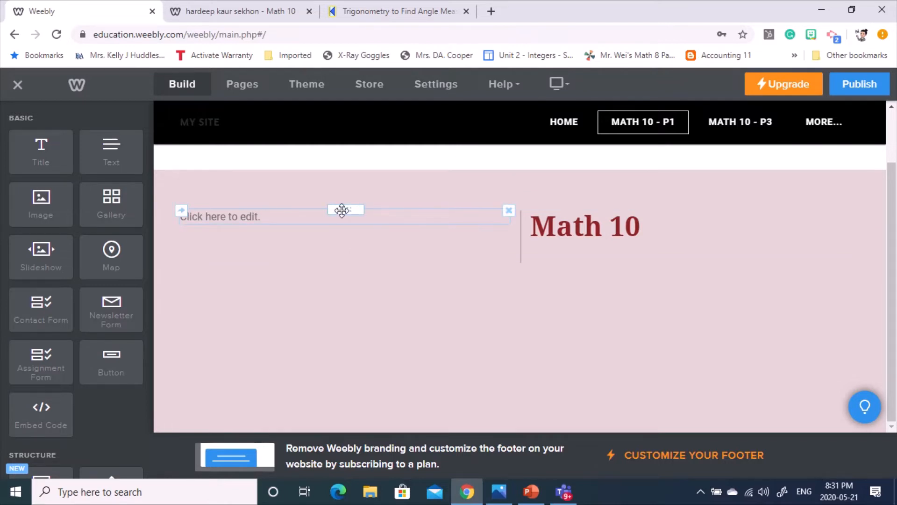
- Undo the side-by-side layout and place a new Text block beneath the Math 10 heading
drag(342, 210, 340, 327)
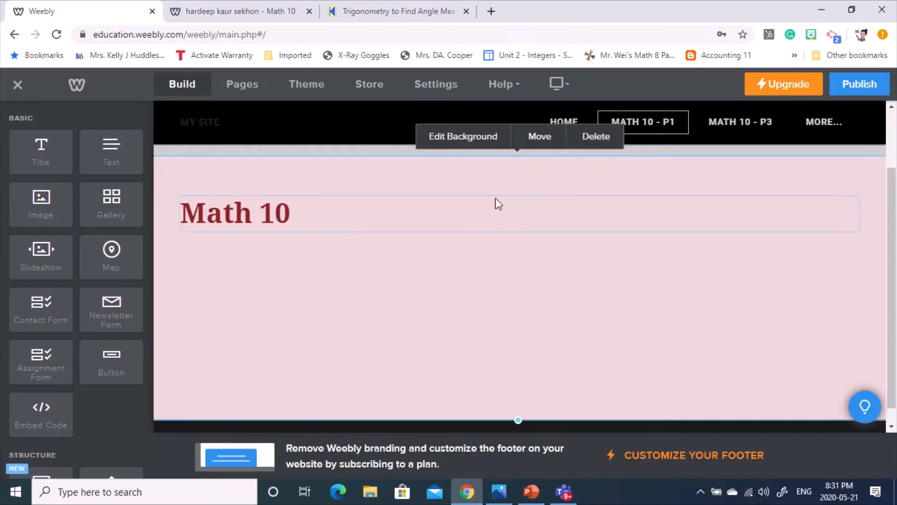
drag(112, 170, 201, 230)
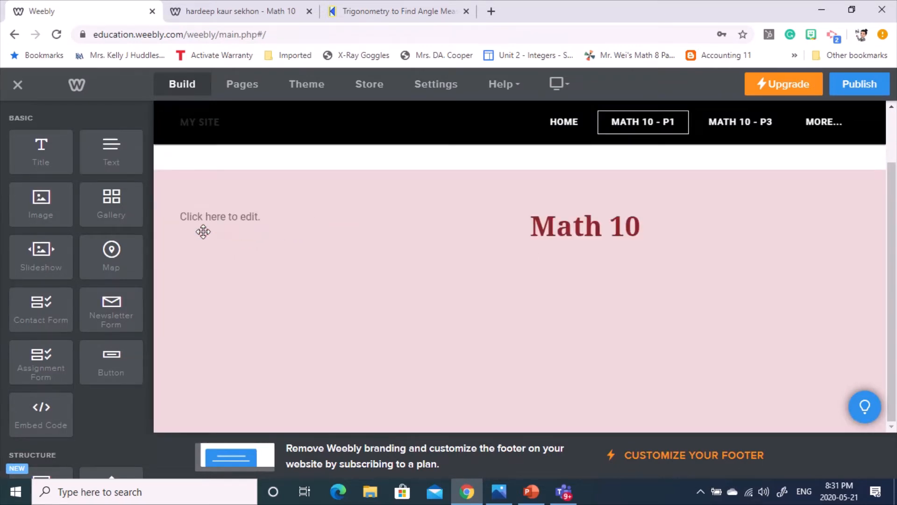
mouse_move(310, 206)
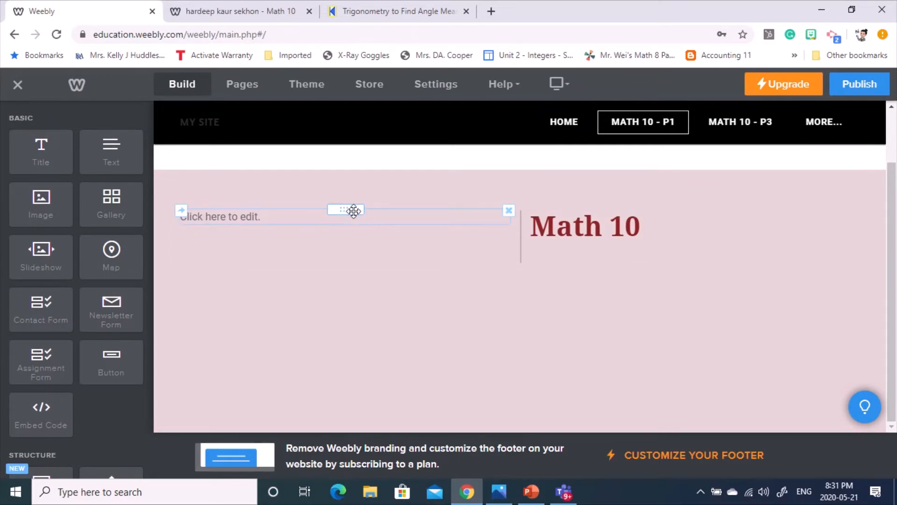
drag(353, 208, 366, 316)
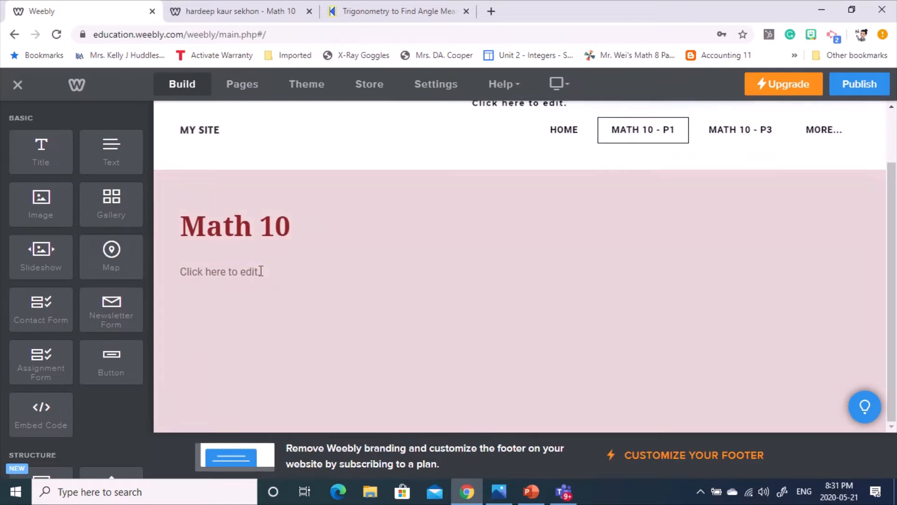
click(218, 273)
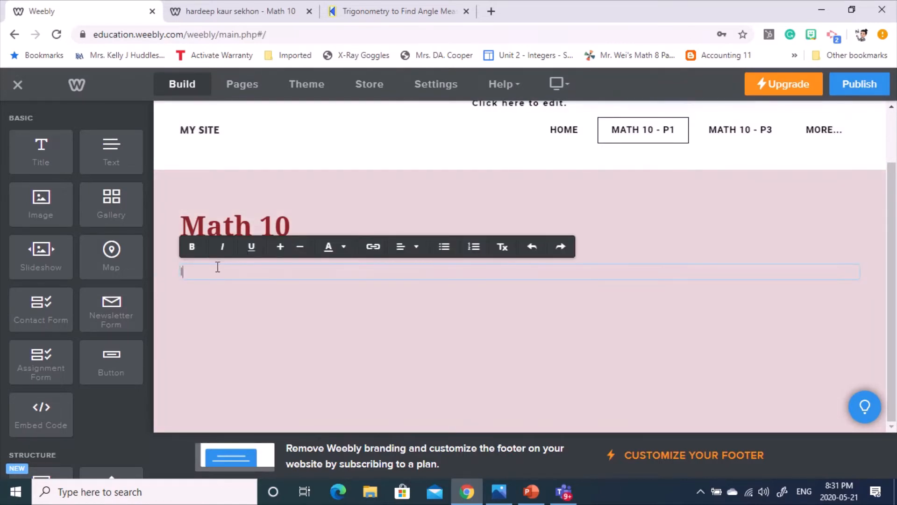
text(In this class, you will lear)
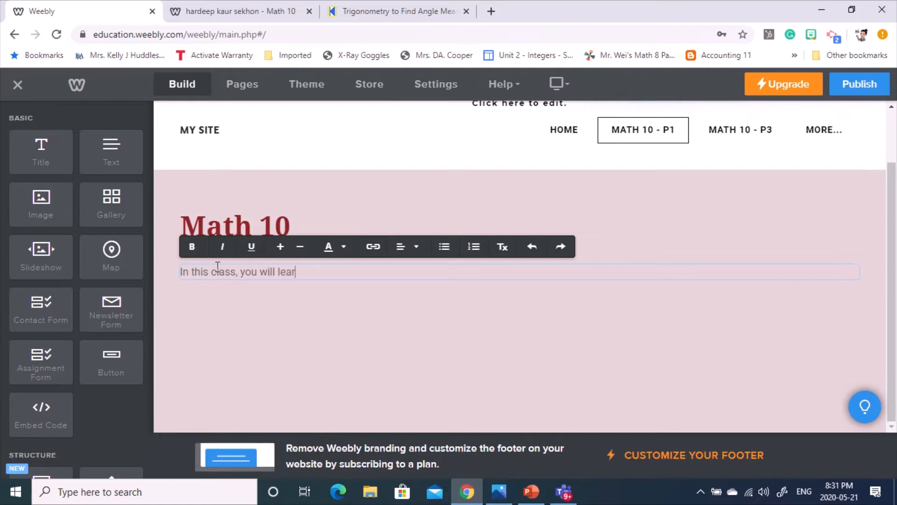
text(n)
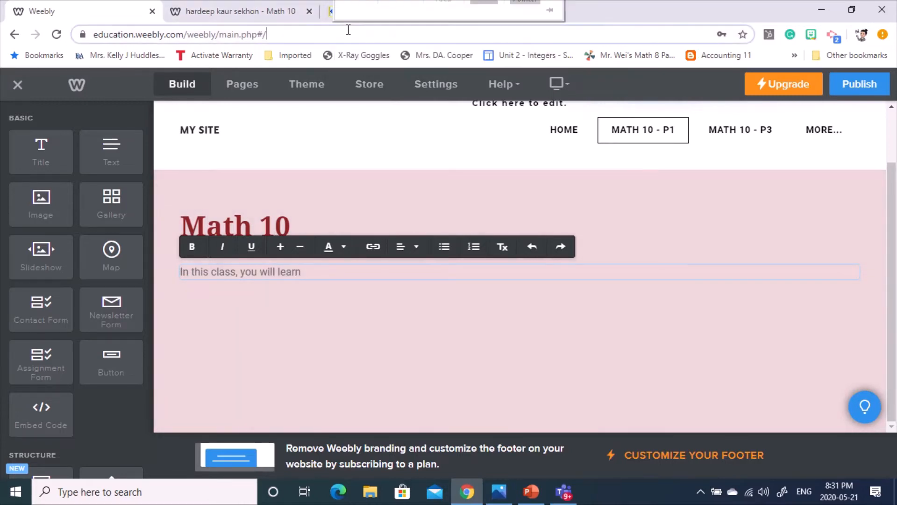
click(372, 44)
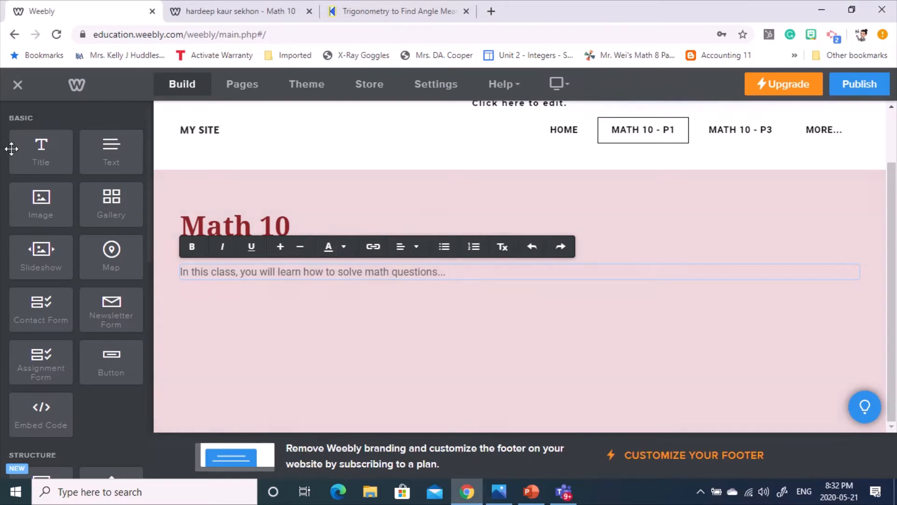
click(532, 312)
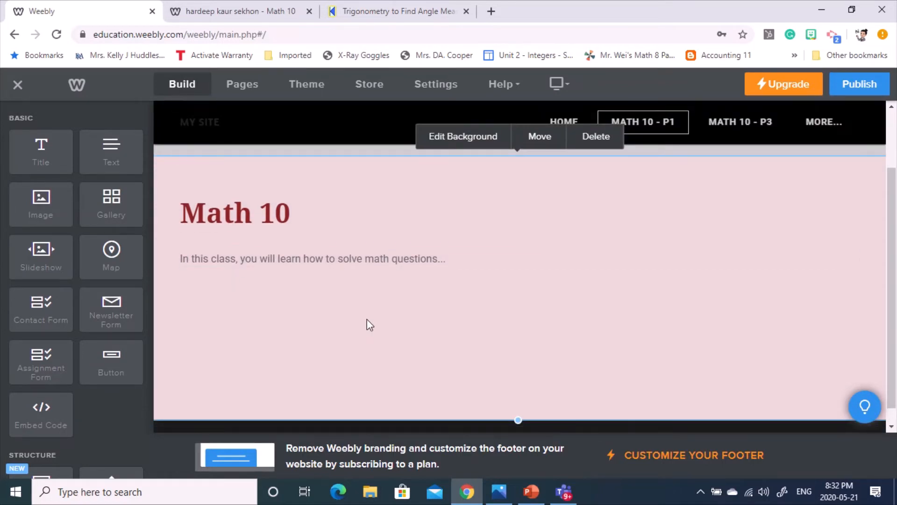
click(356, 257)
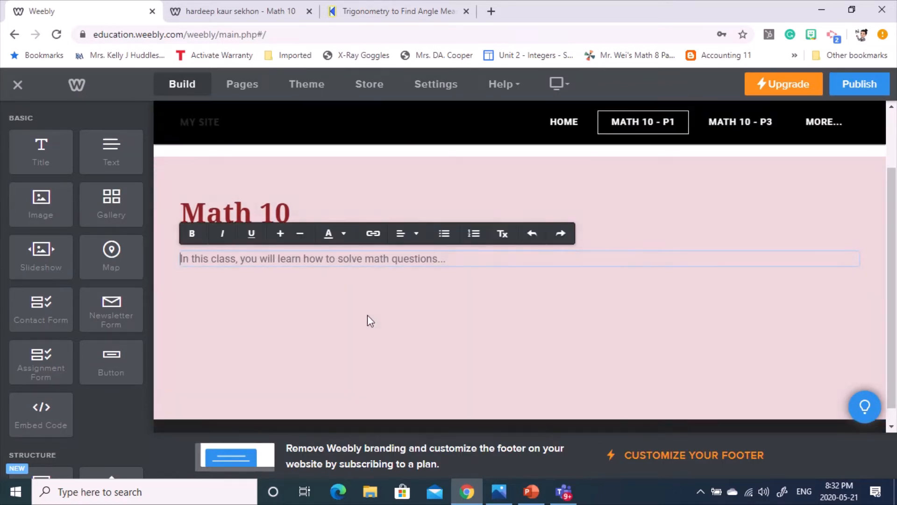
- Select 'how to solve math questions...' in the intro paragraph and bring up its link options
double_click(317, 261)
click(327, 293)
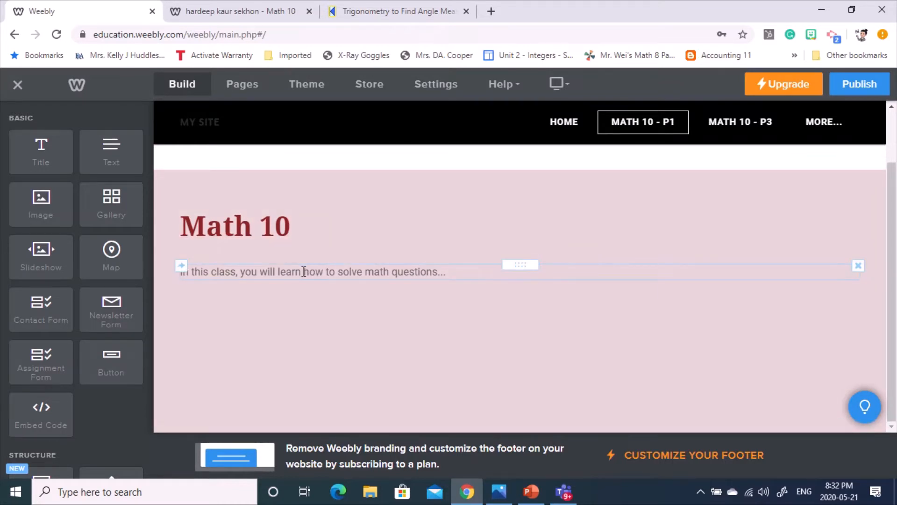
click(305, 271)
drag(305, 272, 452, 272)
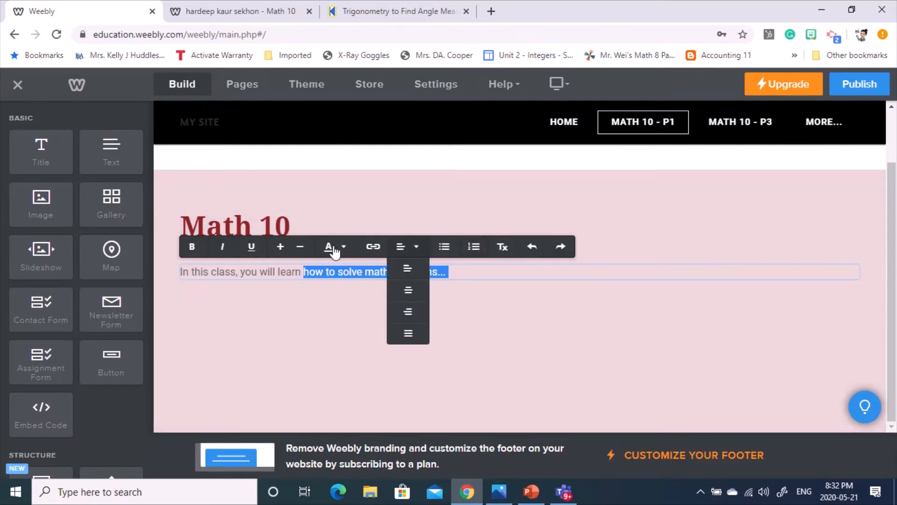
click(373, 248)
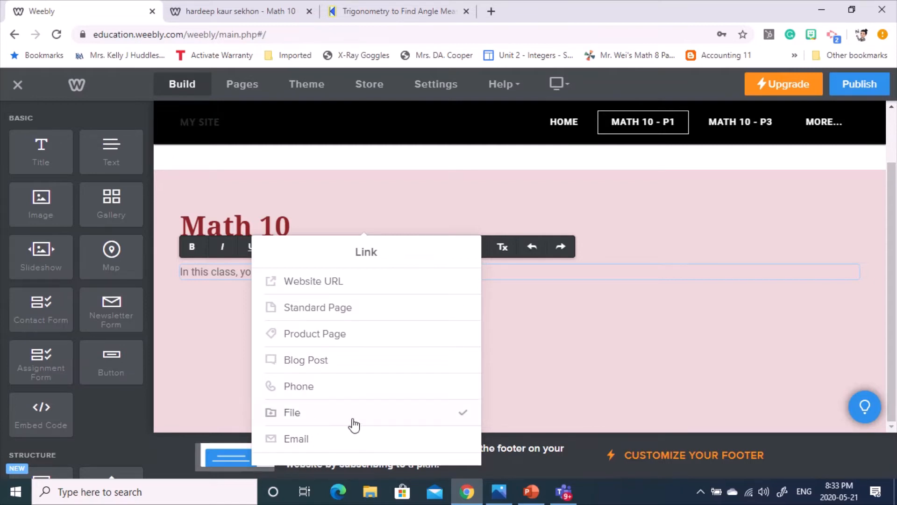
- Choose a Website URL link and copy the Math 10 class site's address from its tab
click(334, 283)
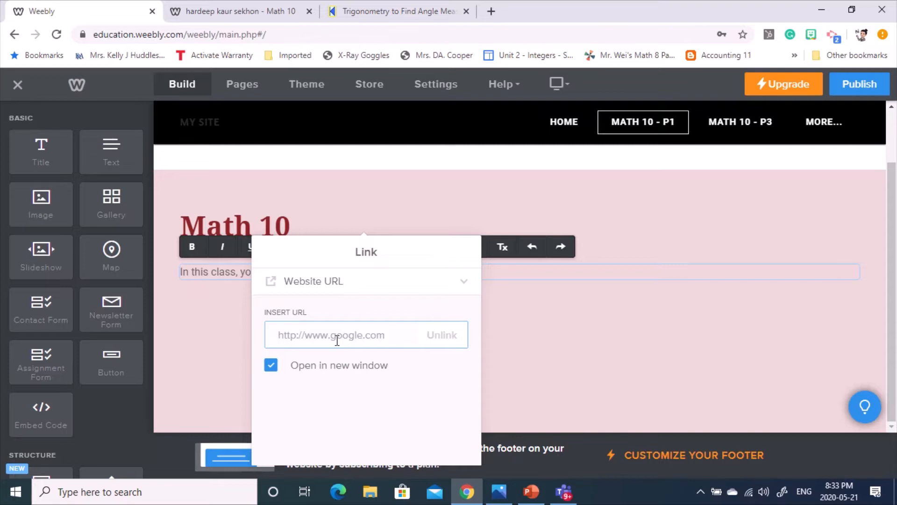
click(388, 12)
click(237, 12)
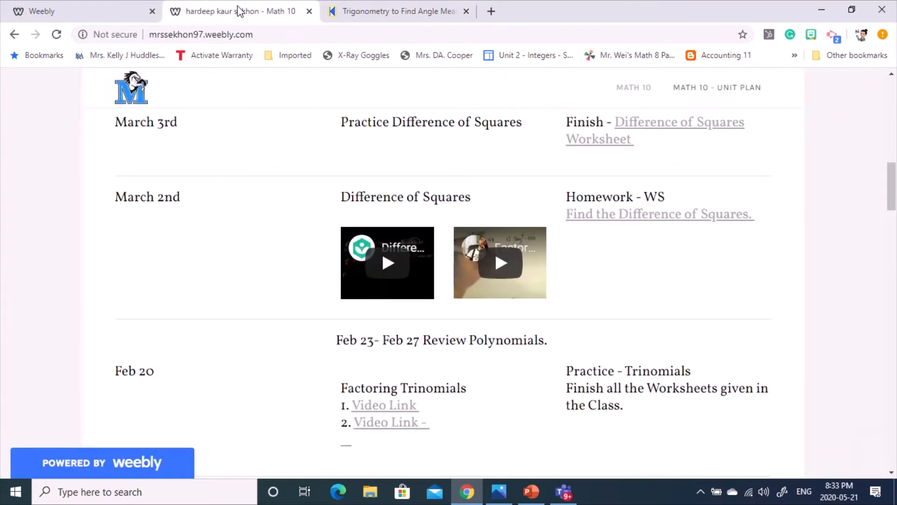
click(206, 32)
key(ctrl+c)
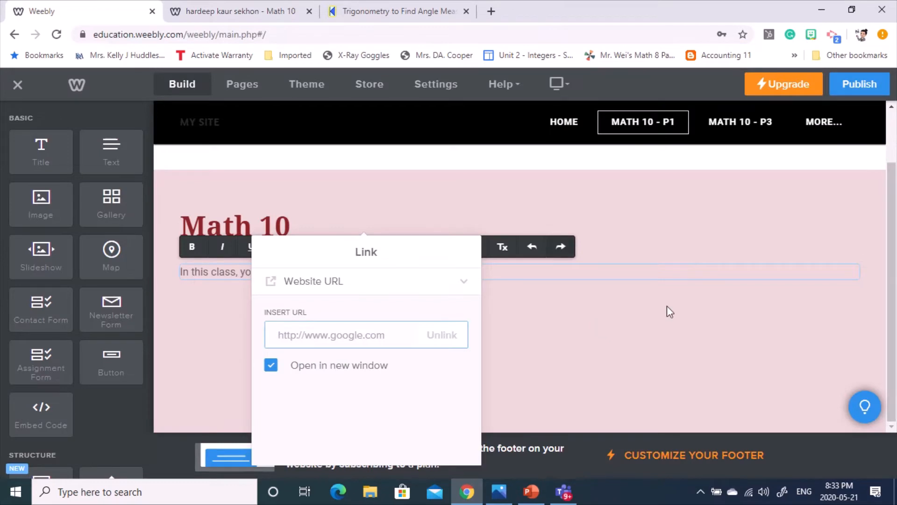
click(216, 13)
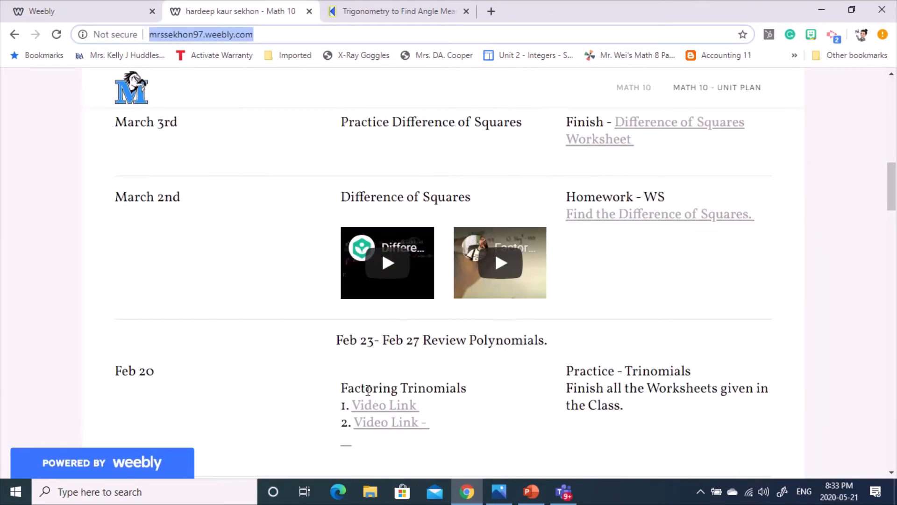
click(75, 10)
- Paste the class site address as the link URL, keep Open in new window checked, and apply
key(ctrl+v)
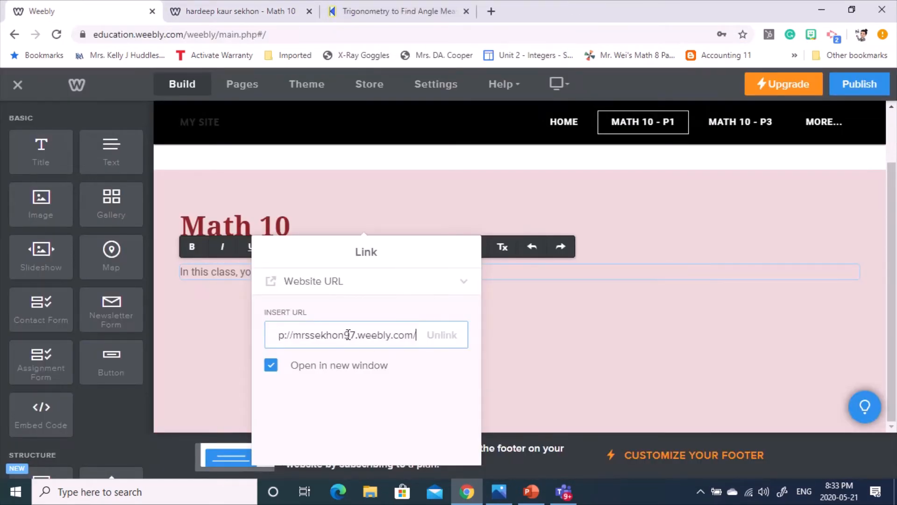
key(ctrl+a)
key(ctrl+c)
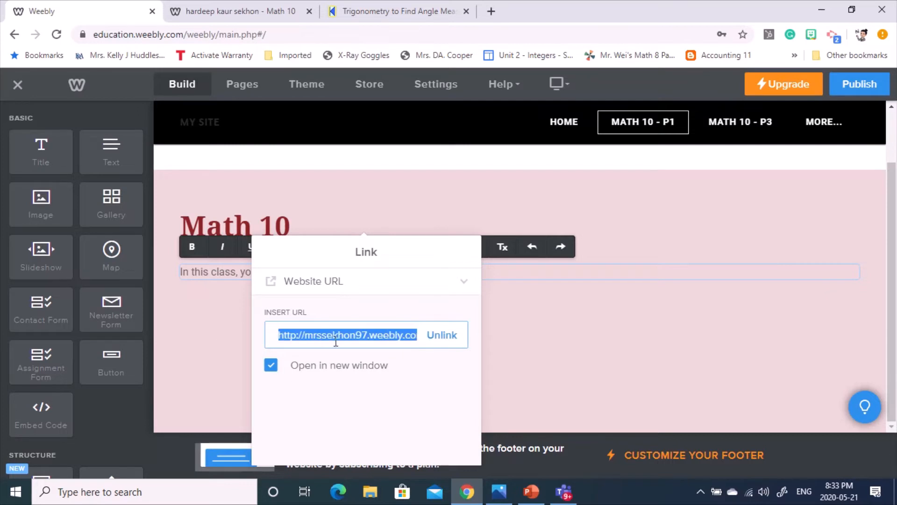
drag(314, 332, 426, 339)
click(375, 333)
drag(355, 333, 437, 341)
key(ctrl+a)
text(http://mrssekhon)
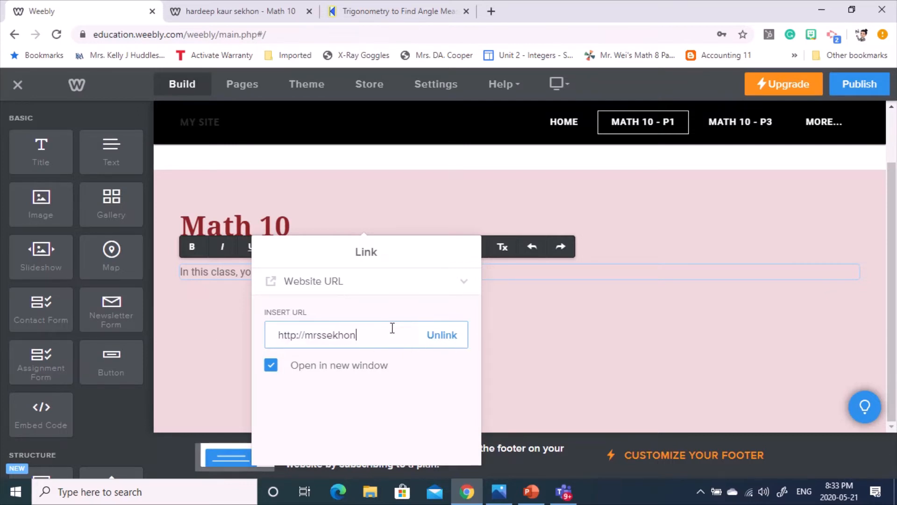
key(BackSpace)
key(BackSpace)
key(BackSpace)
key(BackSpace)
key(BackSpace)
key(BackSpace)
key(BackSpace)
key(BackSpace)
key(BackSpace)
key(BackSpace)
key(BackSpace)
key(BackSpace)
key(BackSpace)
key(BackSpace)
key(BackSpace)
key(ctrl+v)
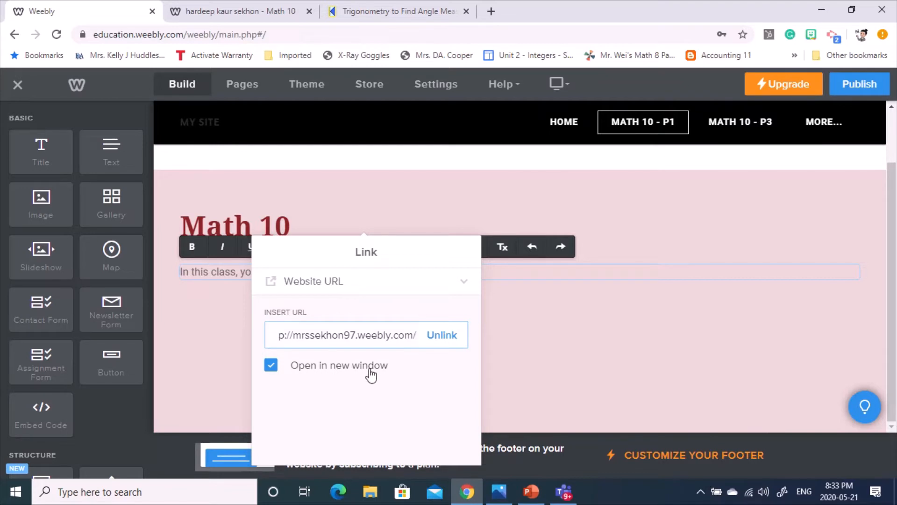
click(328, 370)
click(329, 372)
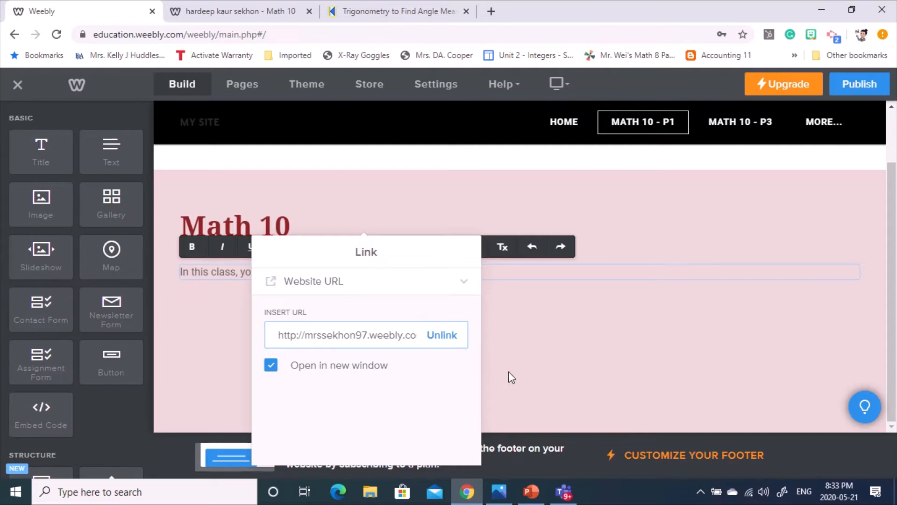
click(526, 351)
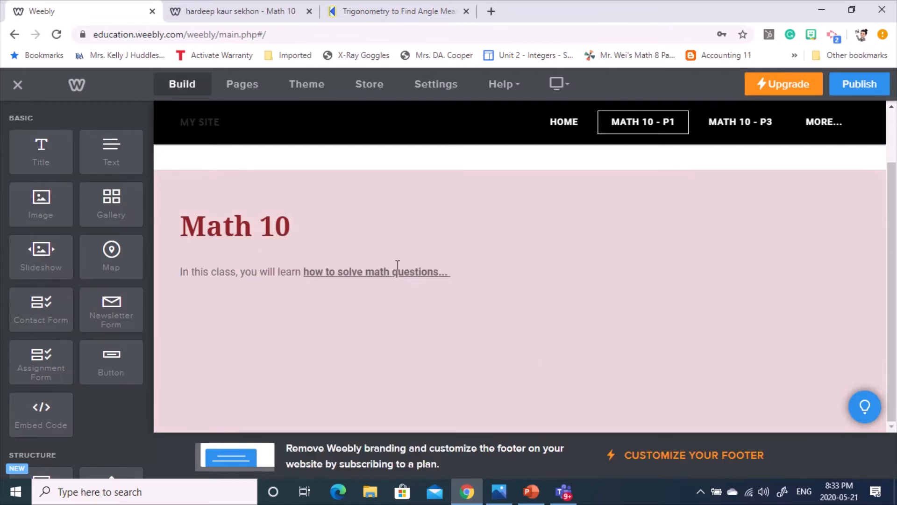
- Publish using the Use a Subdomain of Weebly.com option and open the live site URL
click(332, 353)
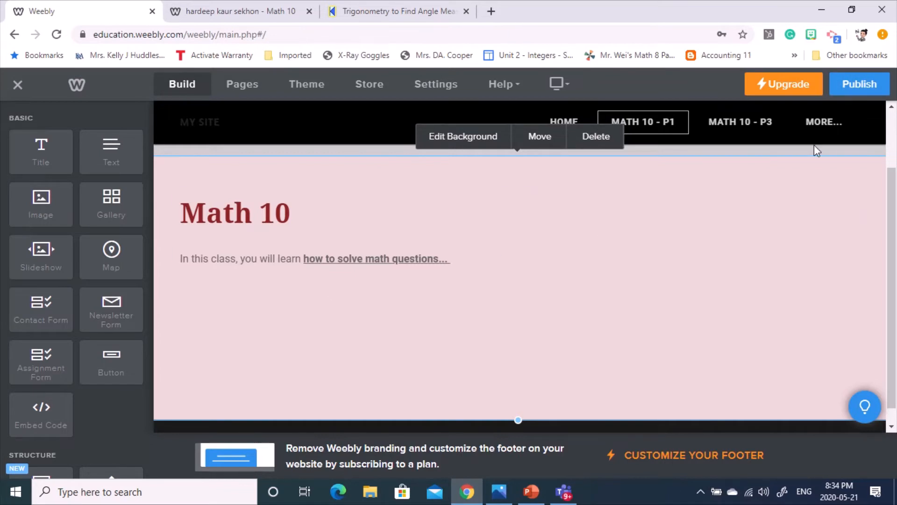
click(858, 85)
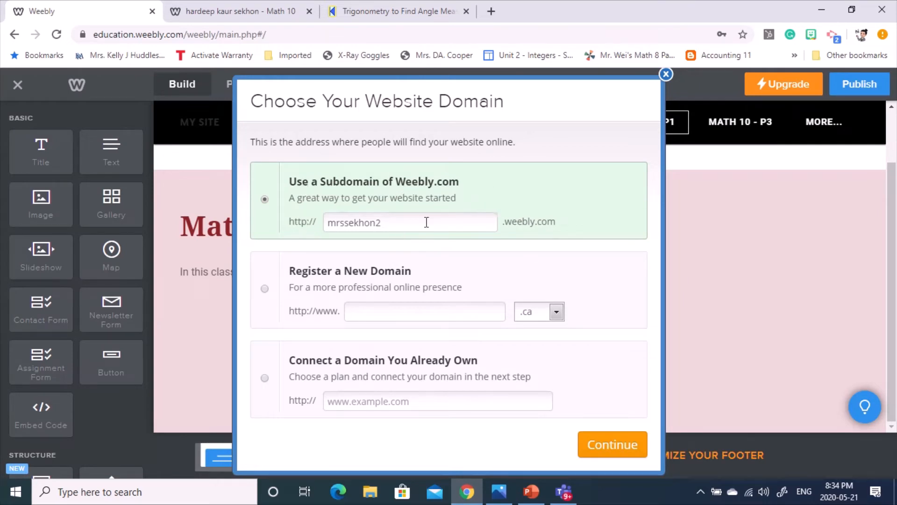
click(606, 448)
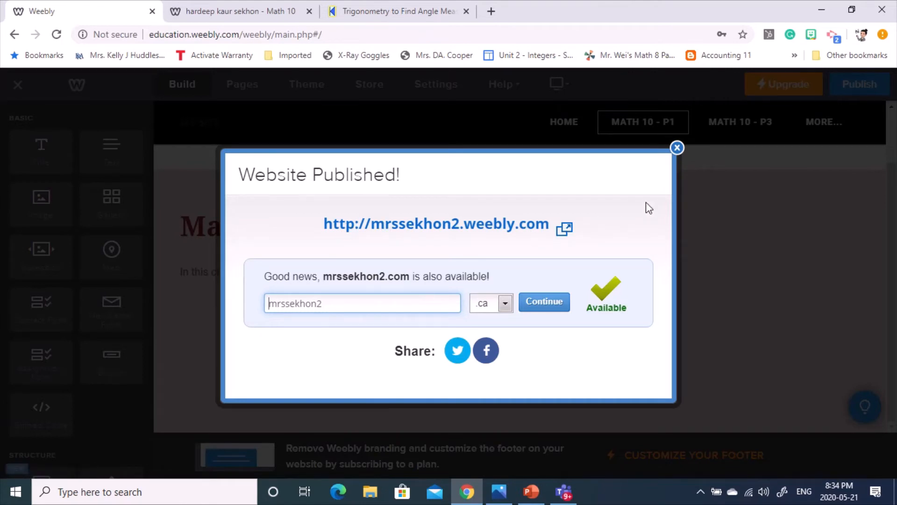
click(442, 225)
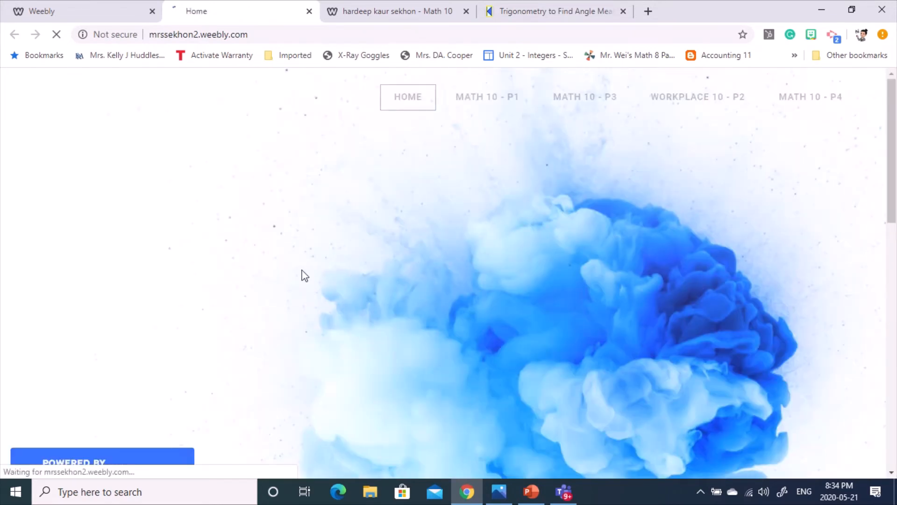
- Test the intro link on the live MATH 10 - P1 page, then dismiss the Website Published notice
scroll(456, 334, down, 4)
scroll(456, 333, down, 3)
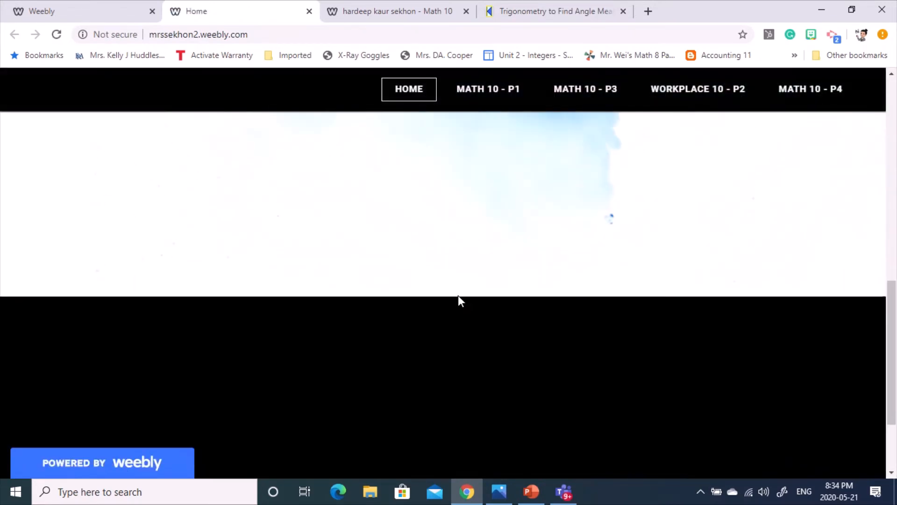
scroll(458, 300, up, 7)
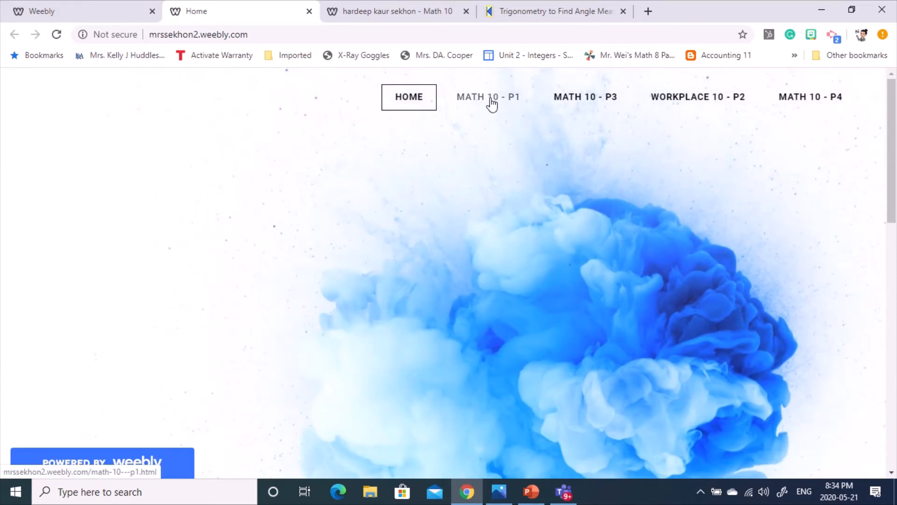
click(491, 100)
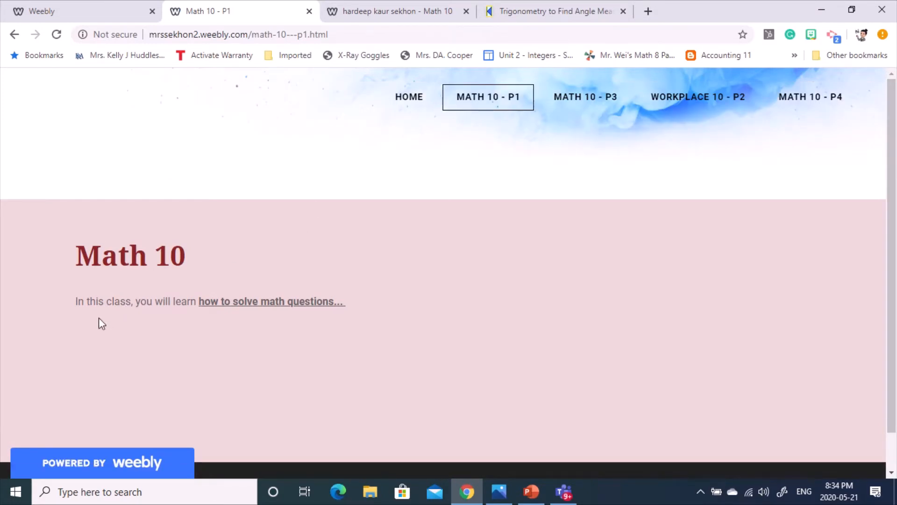
click(282, 309)
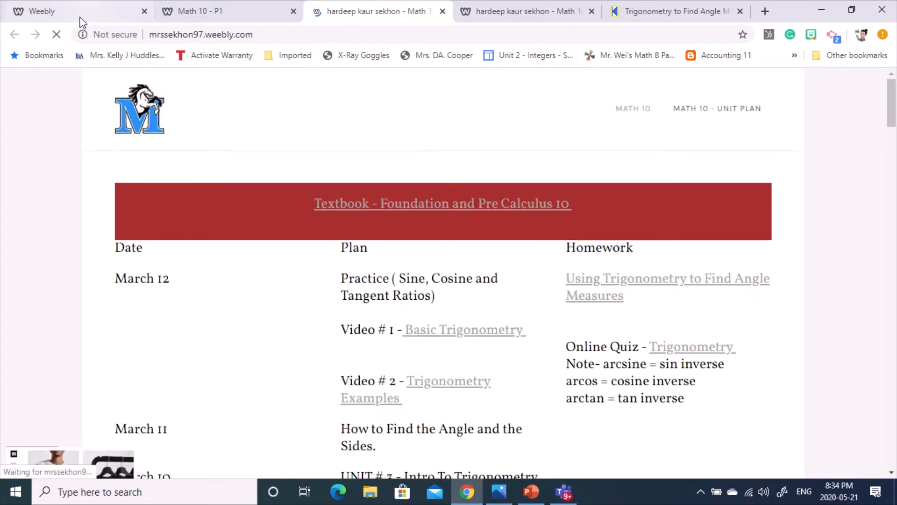
click(65, 7)
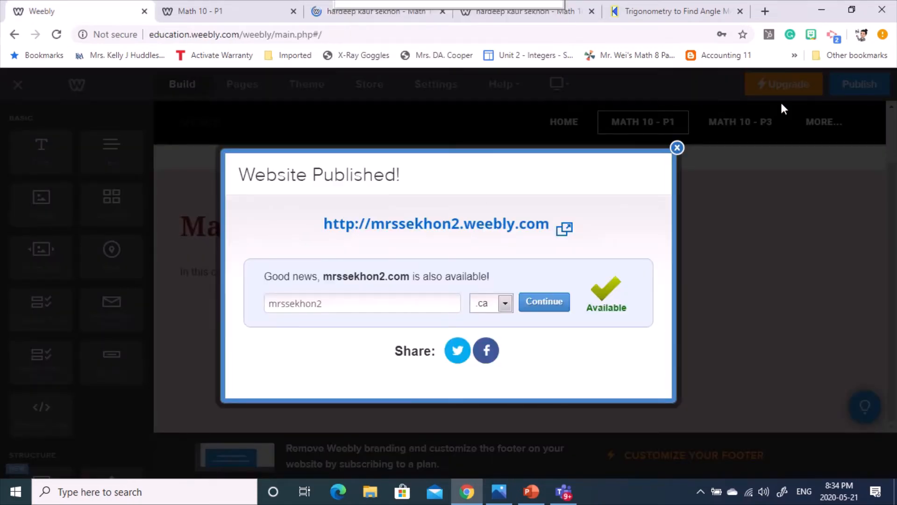
click(676, 147)
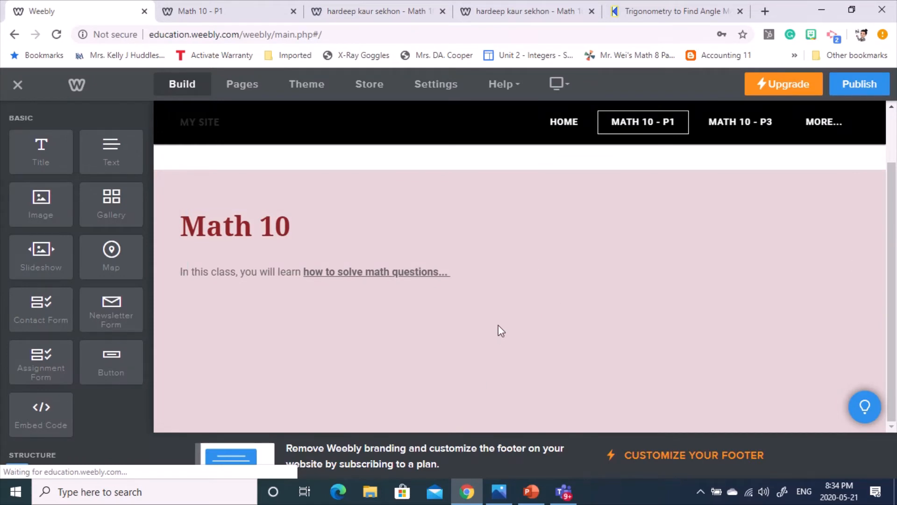
- Replace the stray nonsense line below the intro with pasted 'In this class' filler lines
click(476, 271)
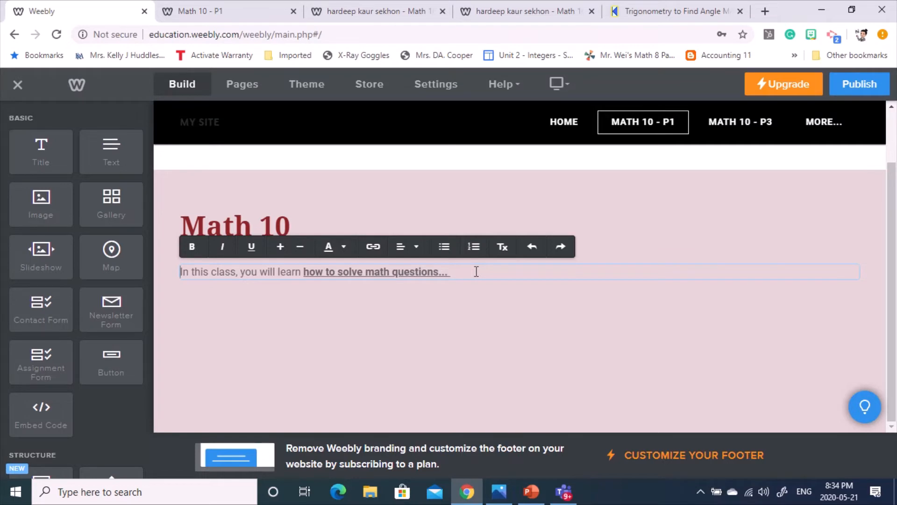
key(Return)
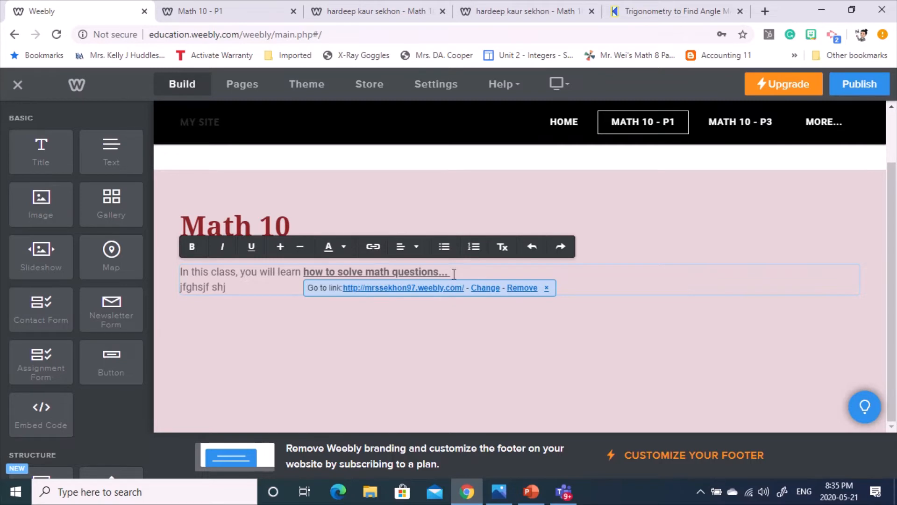
drag(230, 286, 247, 278)
key(BackSpace)
key(BackSpace)
click(204, 288)
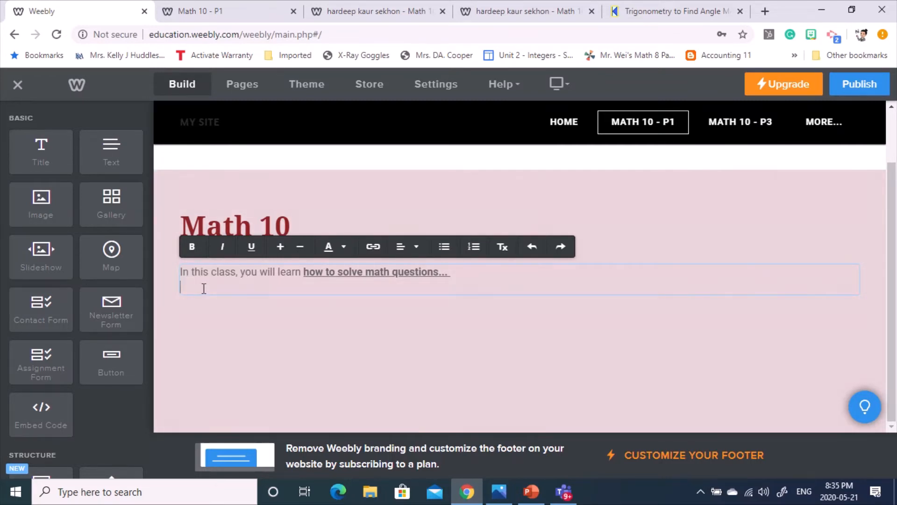
key(ctrl+v)
key(ctrl+v)
key(ctrl+v)
key(ctrl+v)
key(ctrl+v)
key(Return)
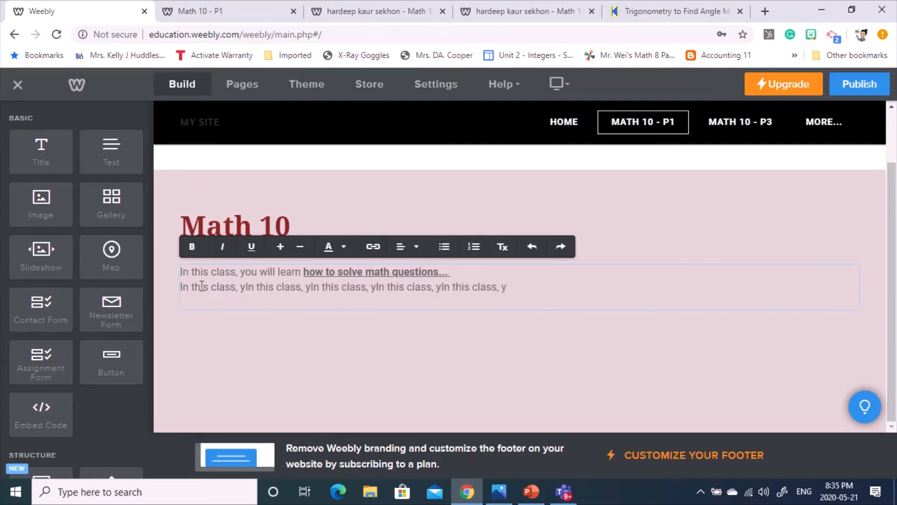
key(ctrl+v)
key(ctrl+v)
key(ctrl+v)
key(ctrl+v)
key(ctrl+v)
key(ctrl+v)
key(ctrl+v)
key(ctrl+v)
key(ctrl+v)
key(ctrl+v)
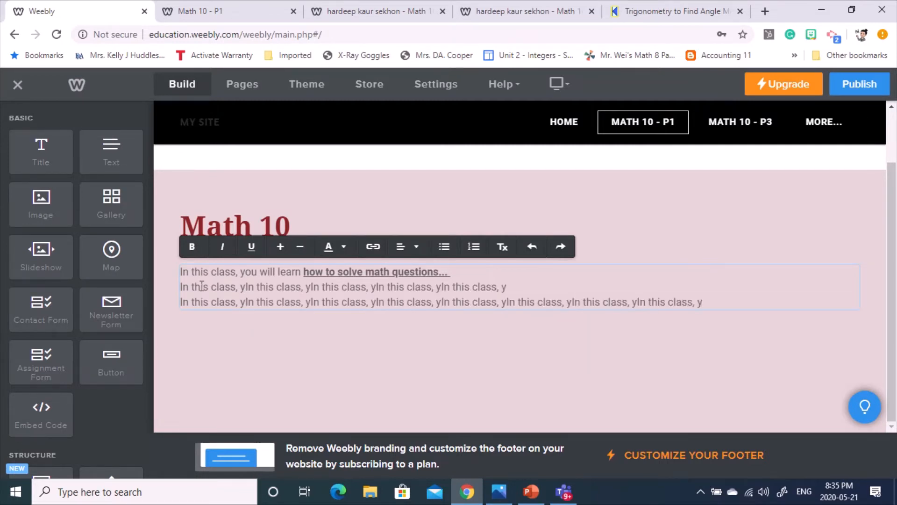
key(Return)
key(ctrl+v)
key(ctrl+v)
key(ctrl+v)
key(ctrl+v)
key(ctrl+v)
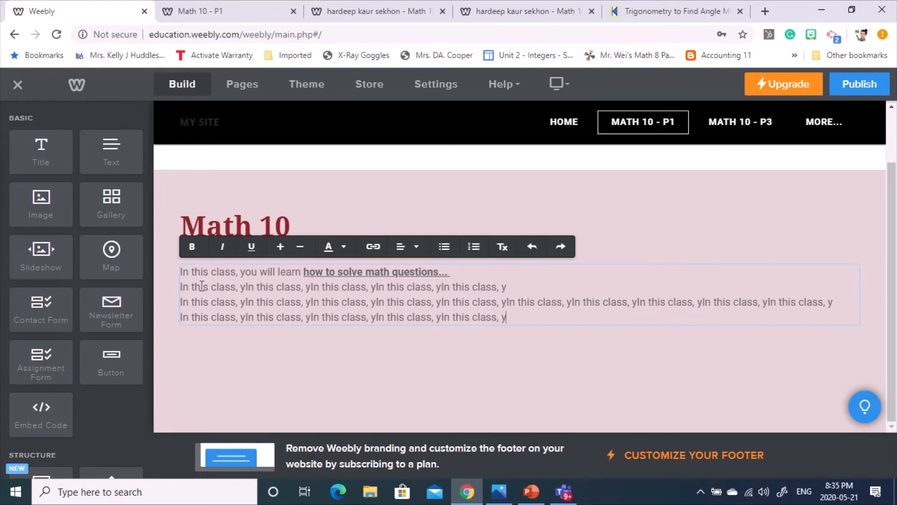
- Try the font-size toolbar on intro lines two to four, then drop an Image element below
drag(516, 320, 267, 272)
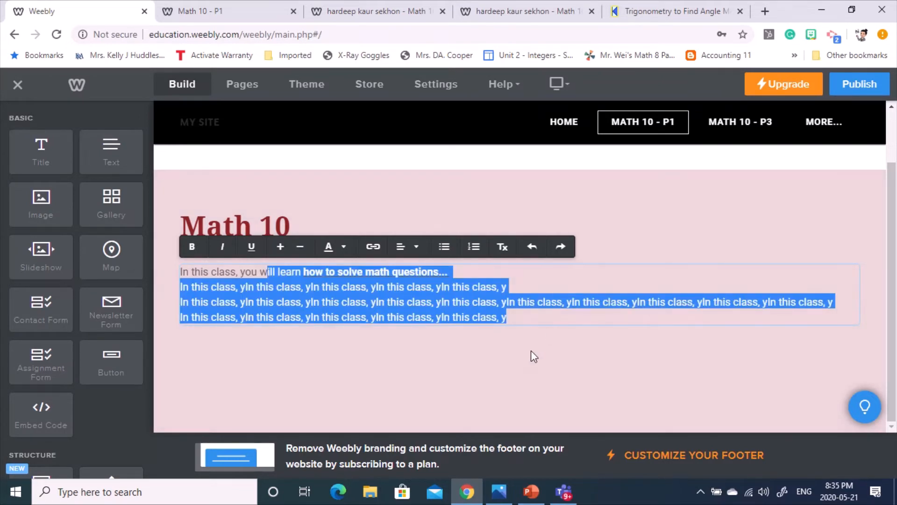
click(516, 325)
drag(484, 315, 183, 296)
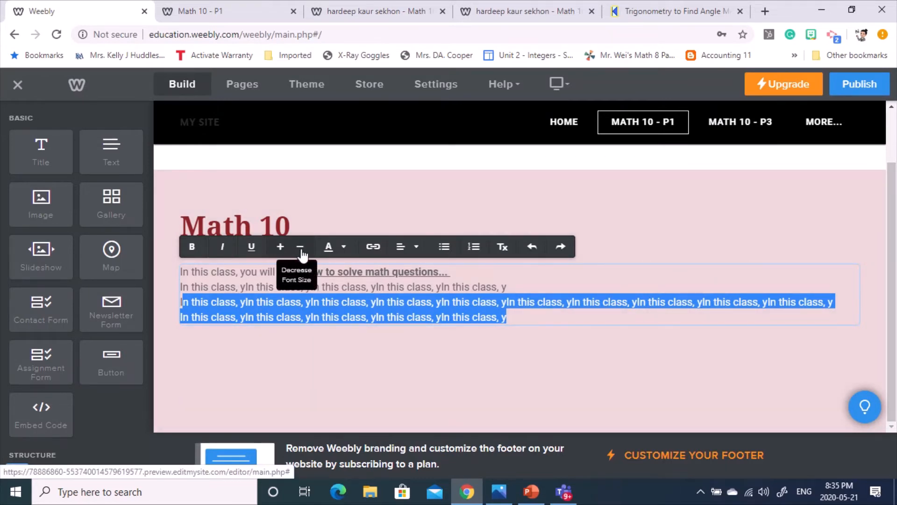
click(416, 247)
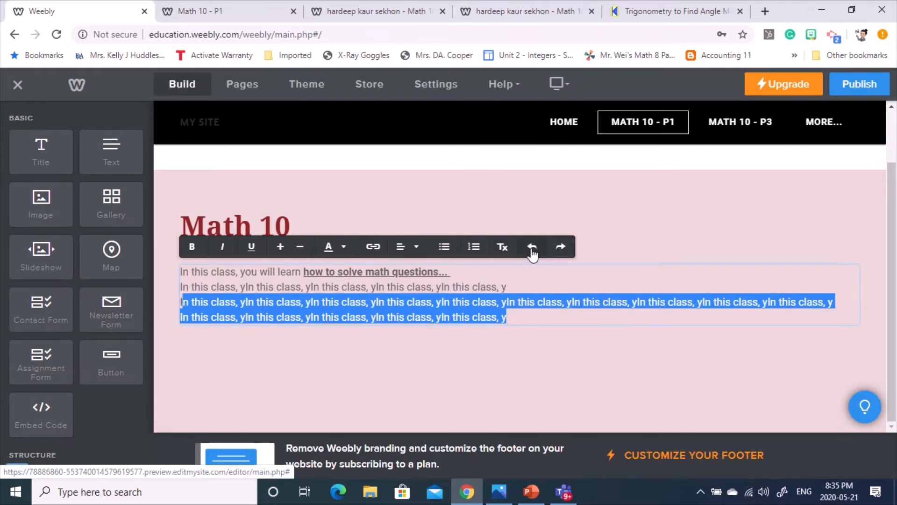
click(597, 351)
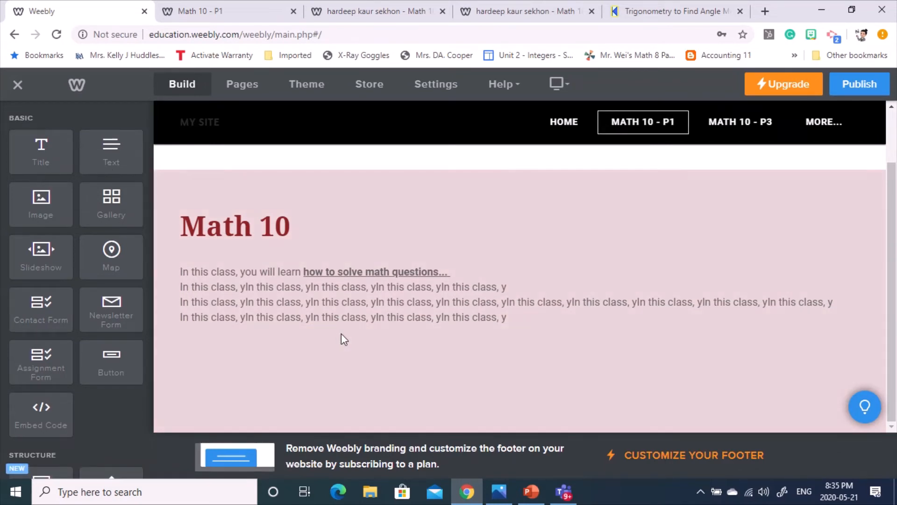
drag(55, 209, 503, 394)
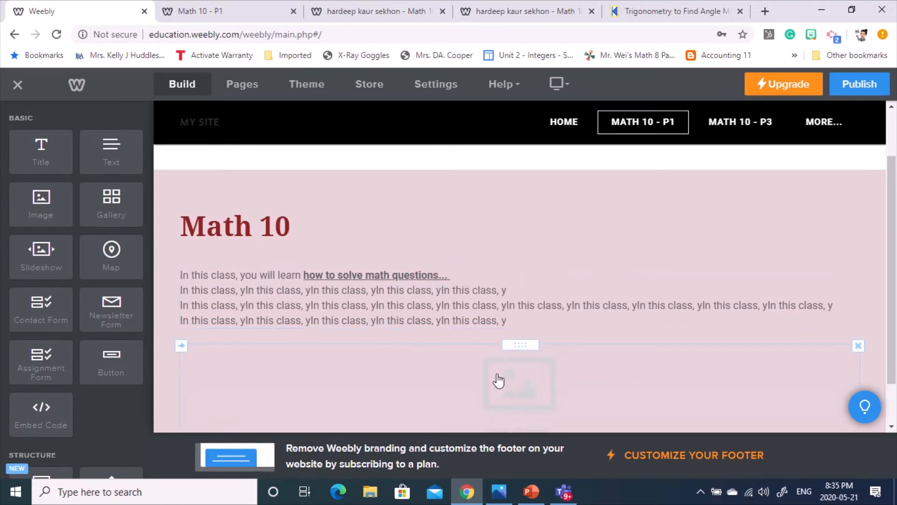
- Search online images for 'math' from the empty image block's picker
scroll(481, 336, down, 1)
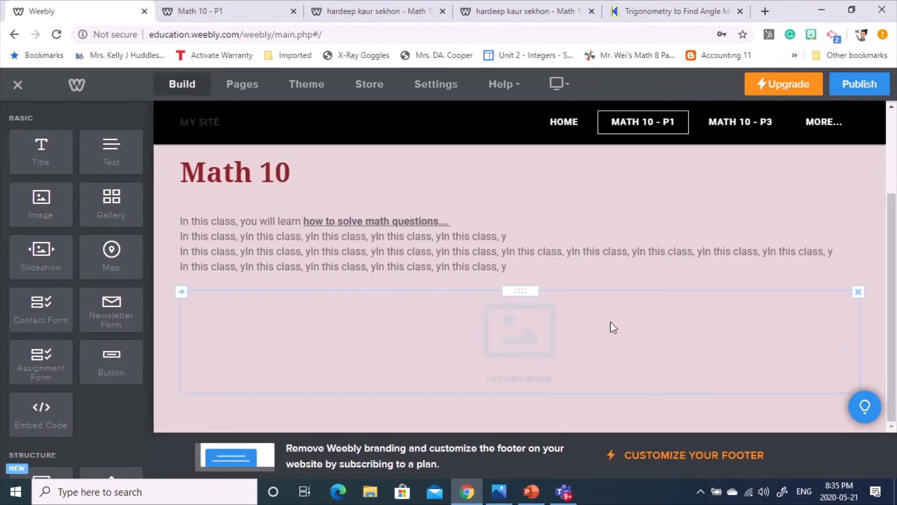
click(541, 336)
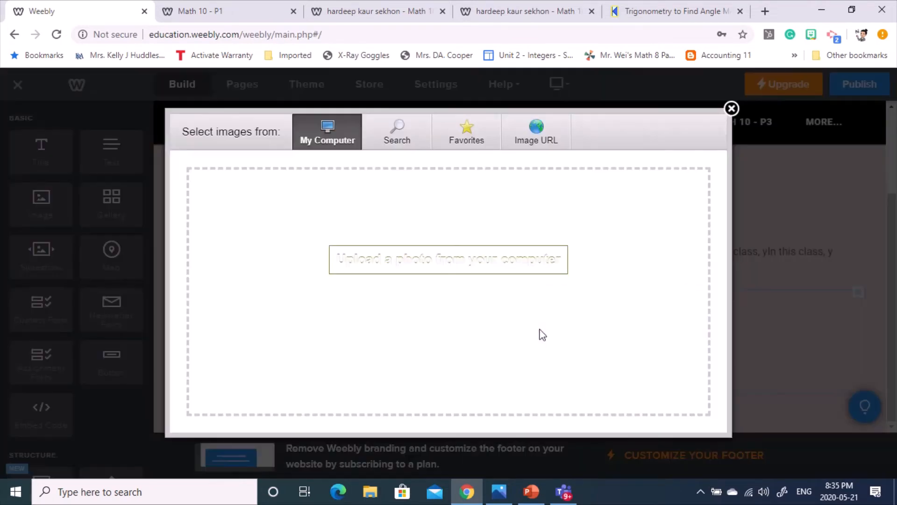
click(394, 139)
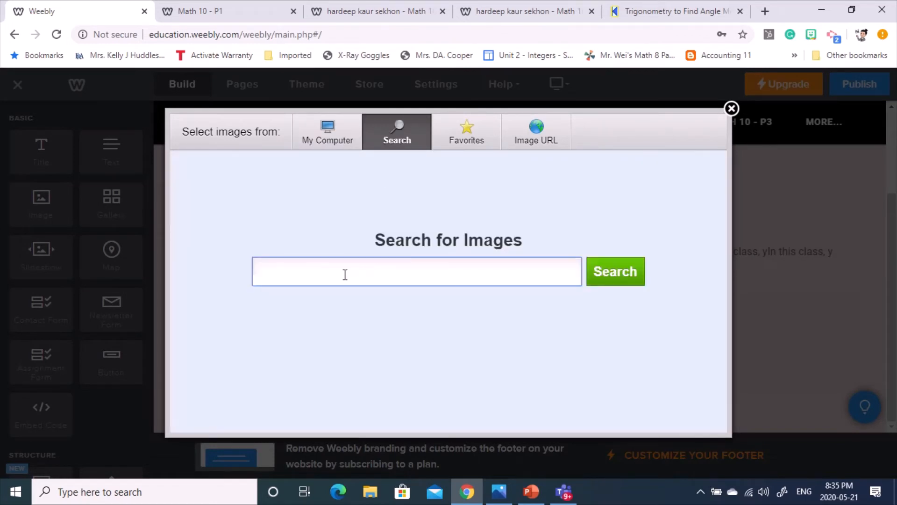
text(math)
key(Return)
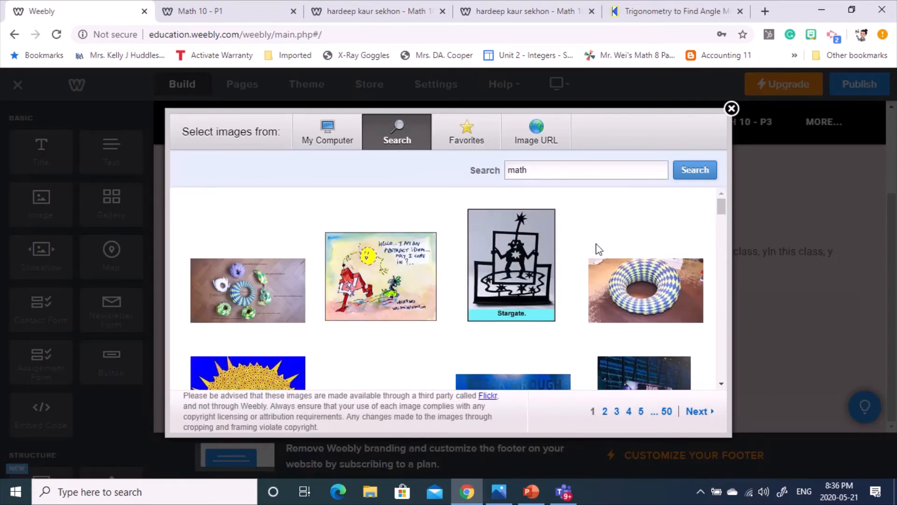
scroll(508, 301, down, 3)
scroll(314, 266, up, 3)
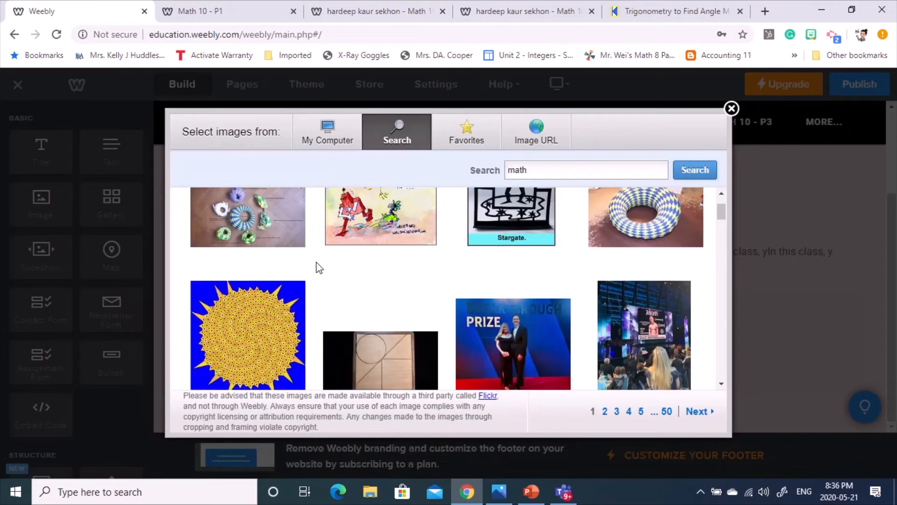
mouse_move(506, 289)
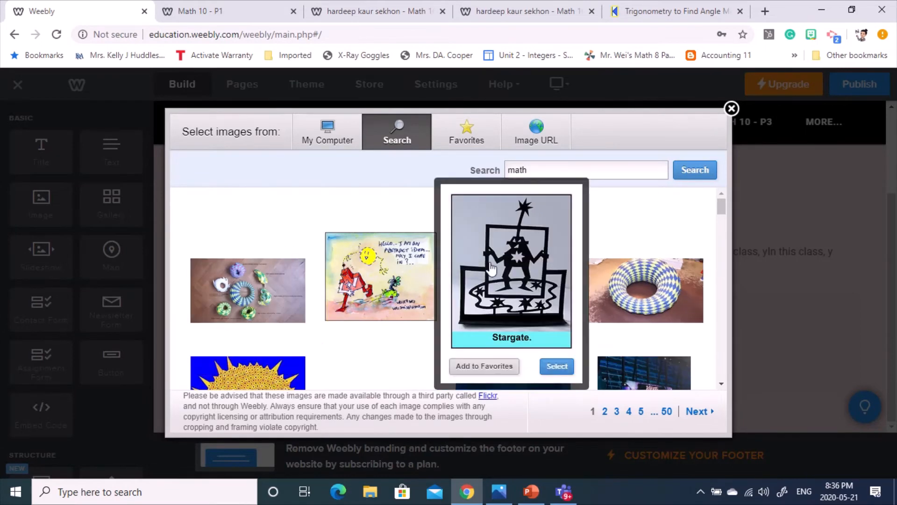
scroll(704, 296, down, 3)
scroll(622, 234, up, 3)
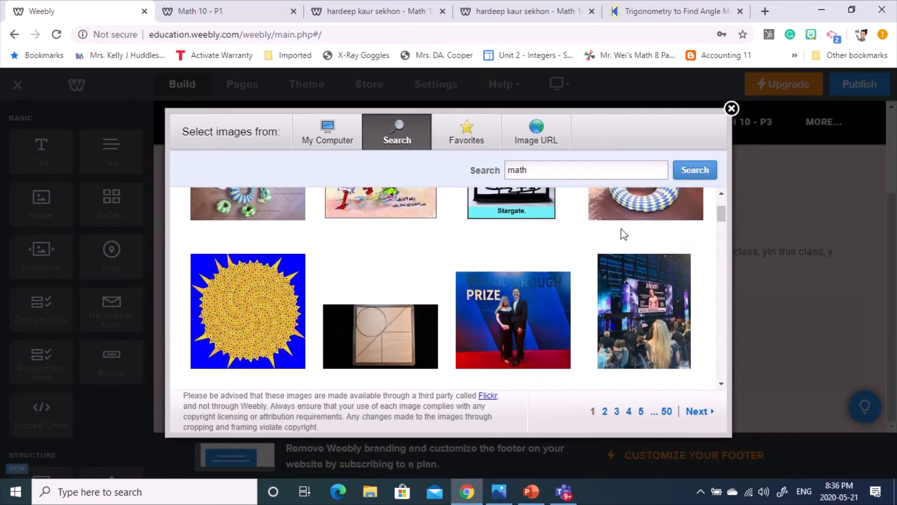
- Try 'math' as an Image URL, dismiss the invalid file type warning, and clear the field
click(541, 138)
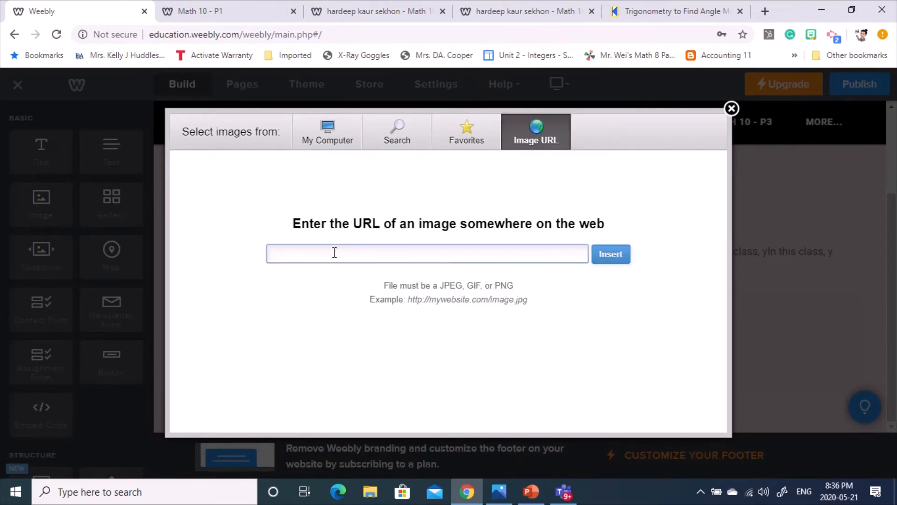
text(math)
key(Return)
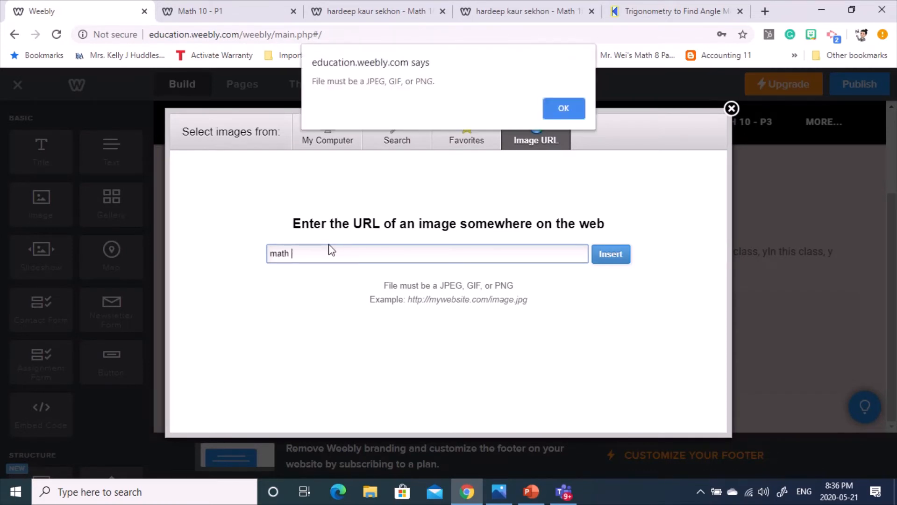
click(564, 108)
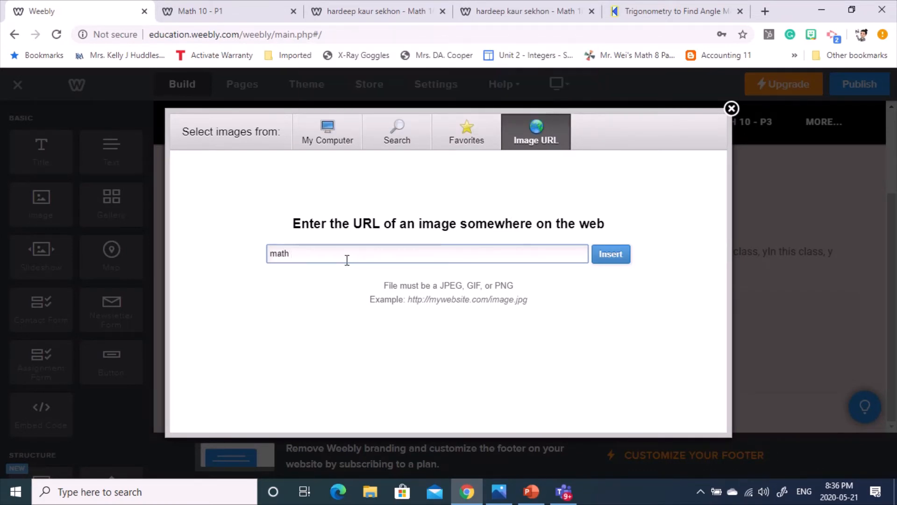
drag(304, 254, 206, 260)
key(BackSpace)
- Pick the calculator photo from the 'math' search results
click(405, 146)
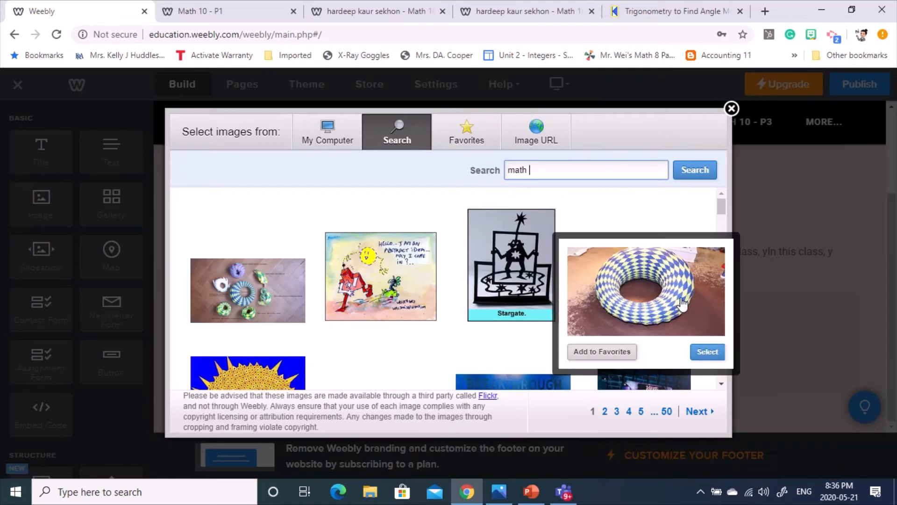
scroll(662, 318, down, 3)
scroll(651, 336, down, 2)
mouse_move(652, 338)
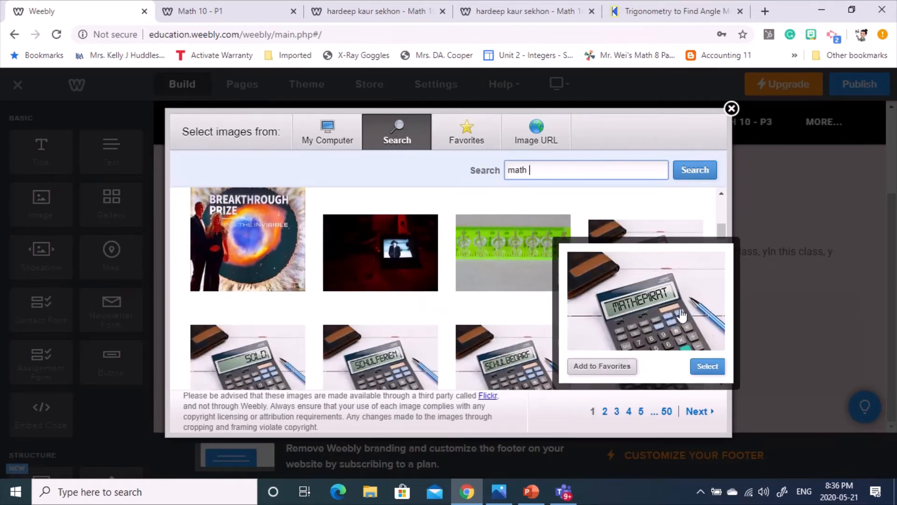
click(707, 364)
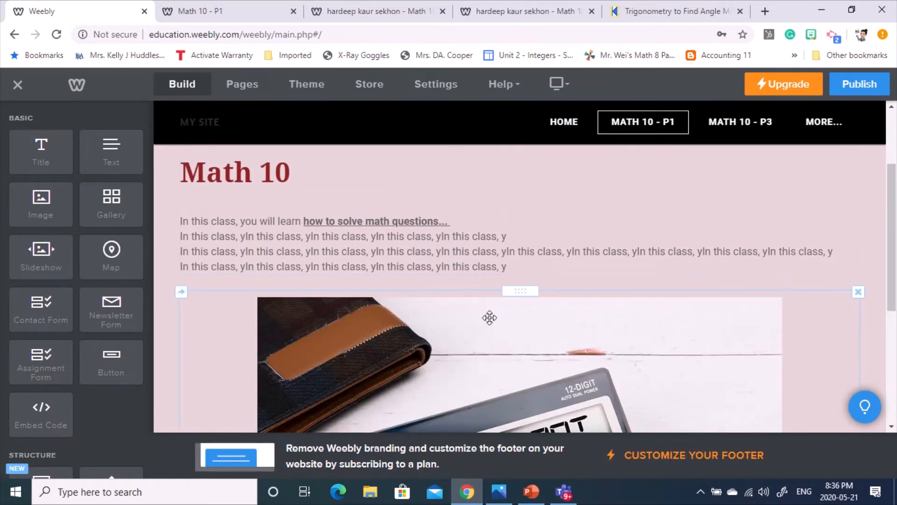
- Resize the calculator image by its corner handle, shrinking it to a thumbnail and enlarging it again
scroll(489, 317, down, 5)
scroll(715, 326, up, 4)
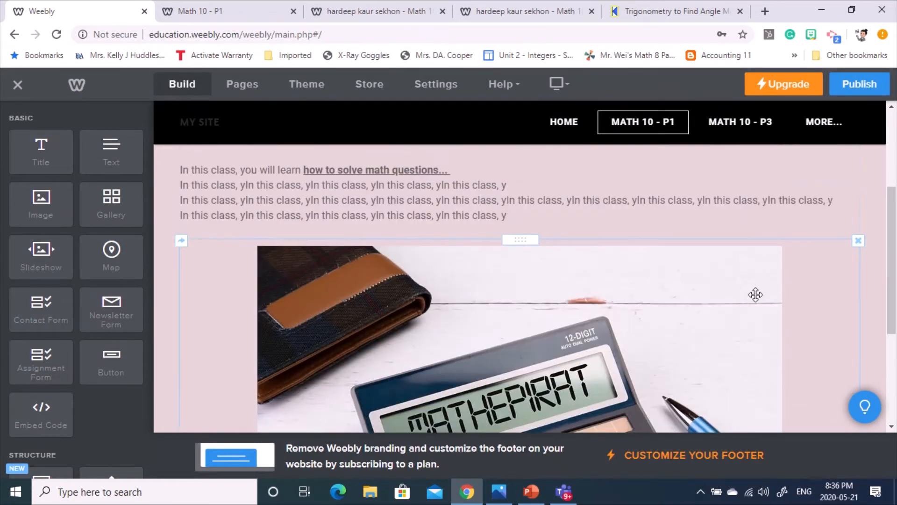
scroll(603, 296, down, 4)
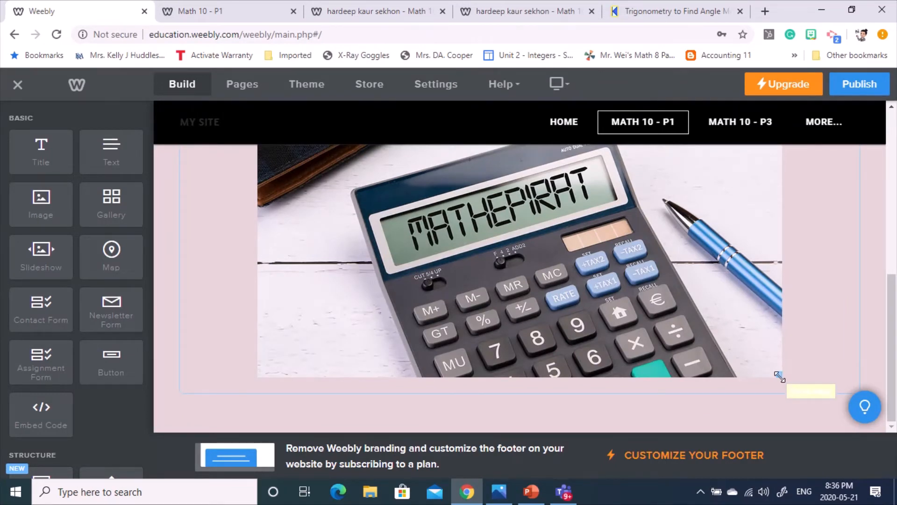
drag(780, 376, 527, 235)
drag(593, 345, 640, 386)
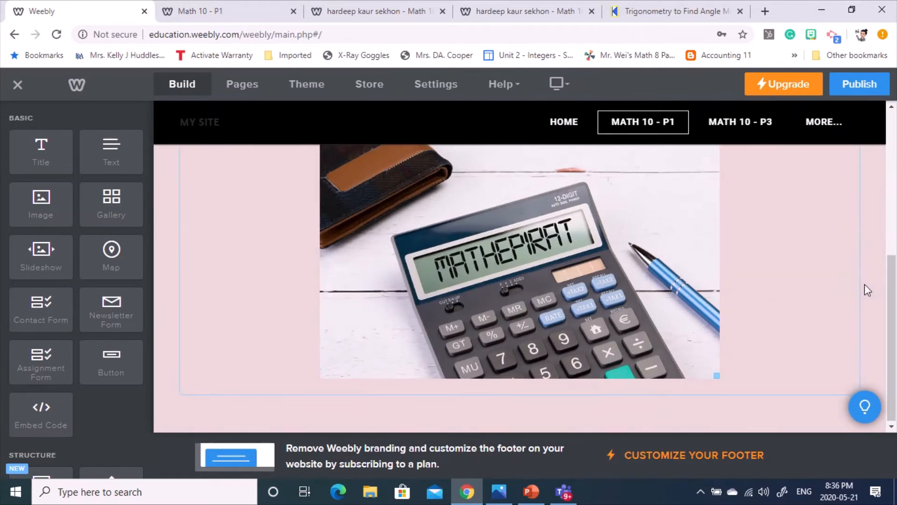
scroll(694, 345, up, 1)
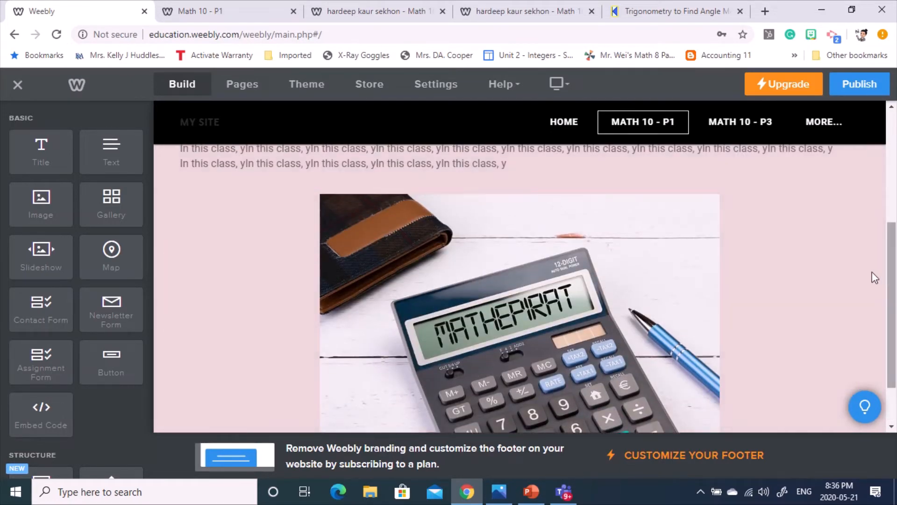
scroll(869, 269, up, 3)
scroll(651, 291, down, 1)
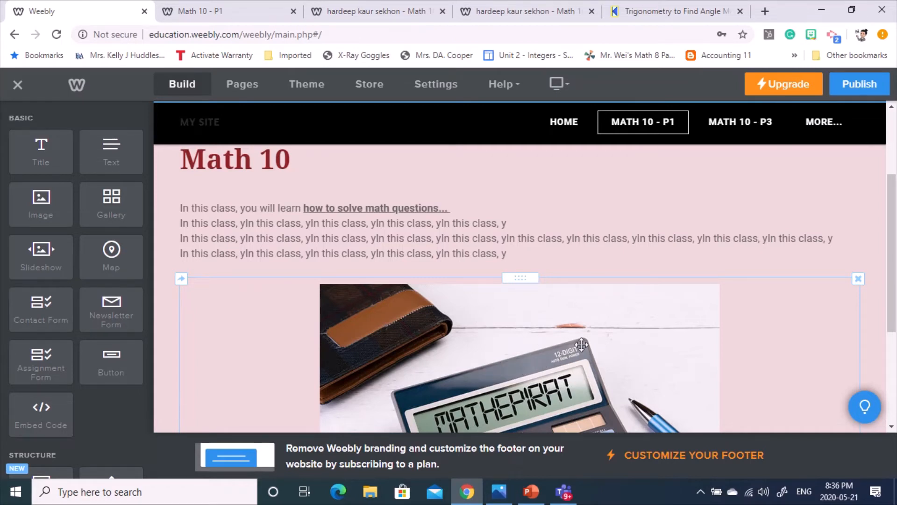
- Place the calculator image right of the intro text, make it smaller, and add a Title below
drag(524, 279, 867, 220)
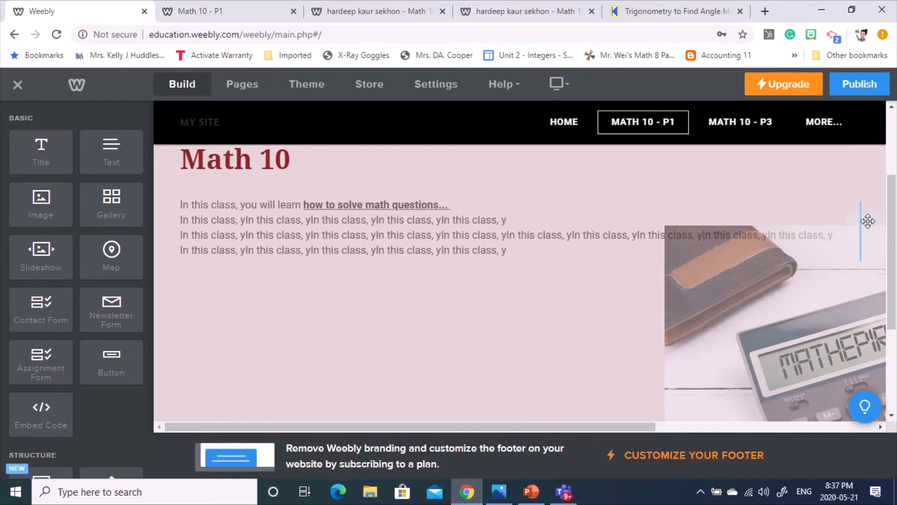
drag(867, 220, 870, 225)
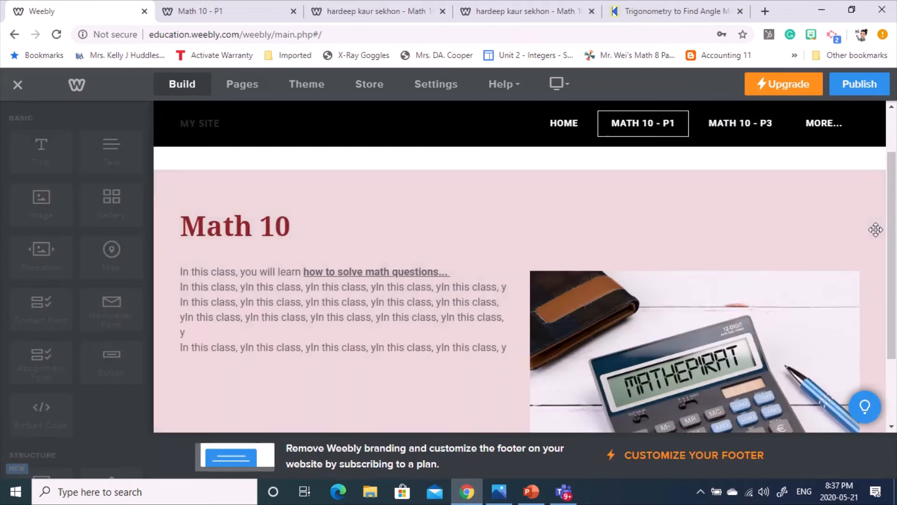
scroll(713, 292, down, 2)
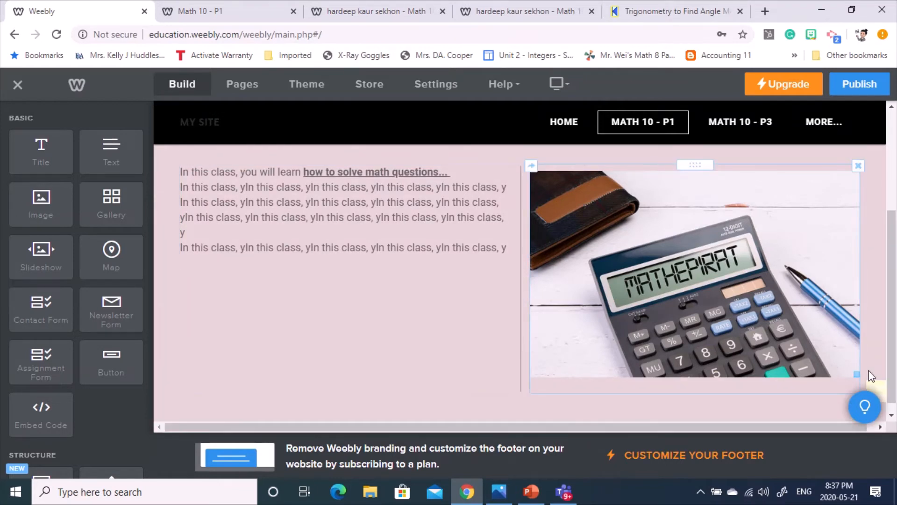
drag(854, 373, 830, 360)
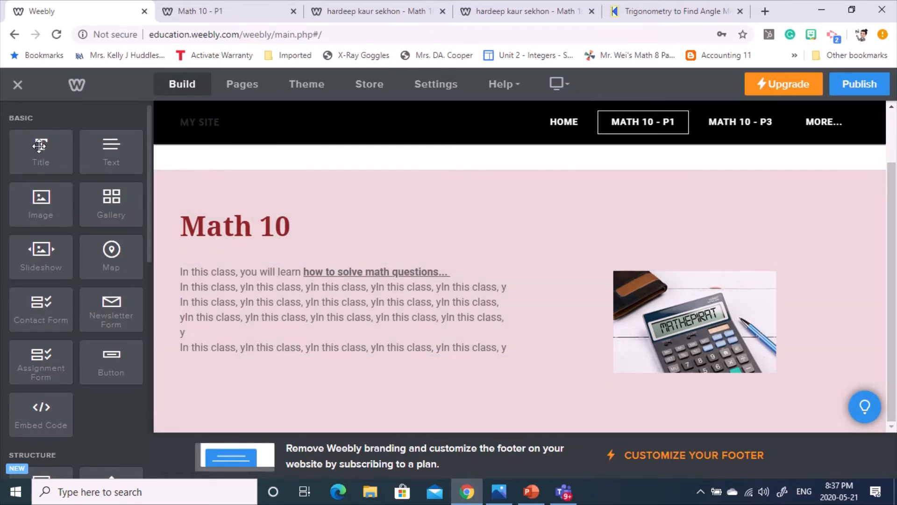
drag(34, 150, 256, 404)
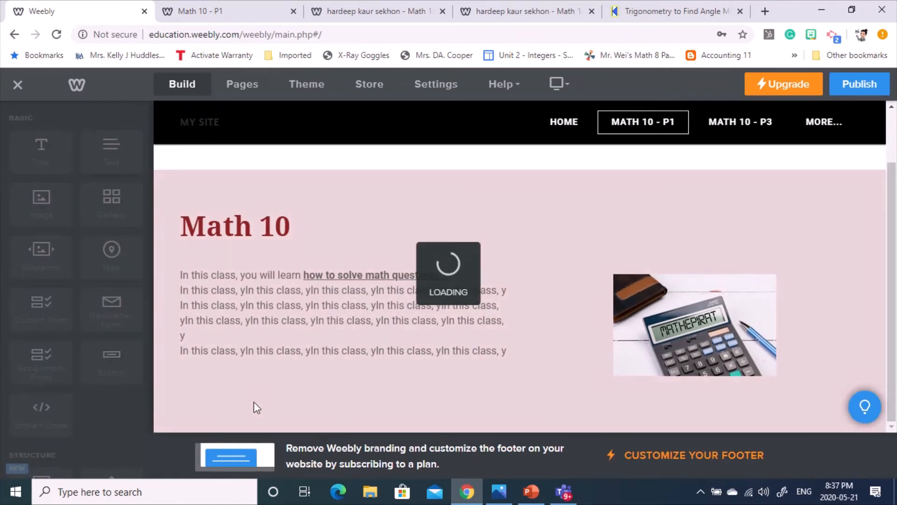
- Type 'Math 10 - Unit 1' as the new title and drop a Text element beneath it
click(283, 350)
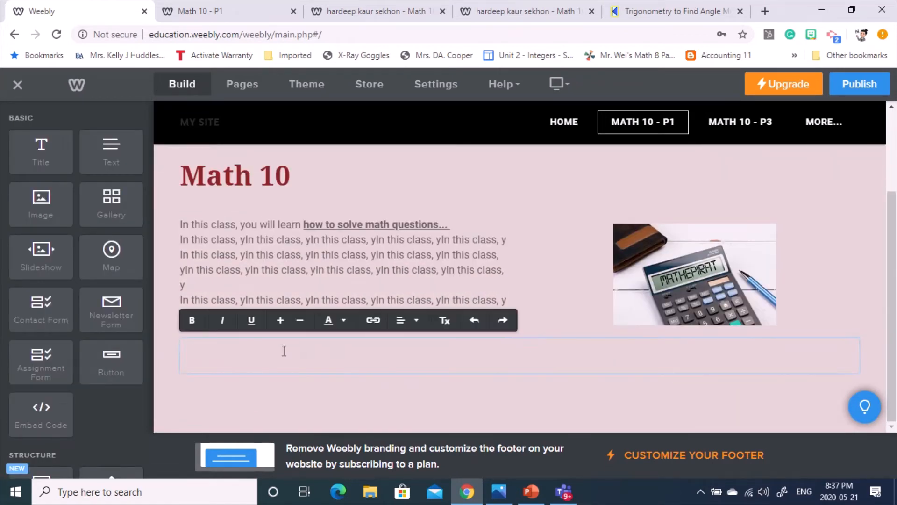
text(Math 10)
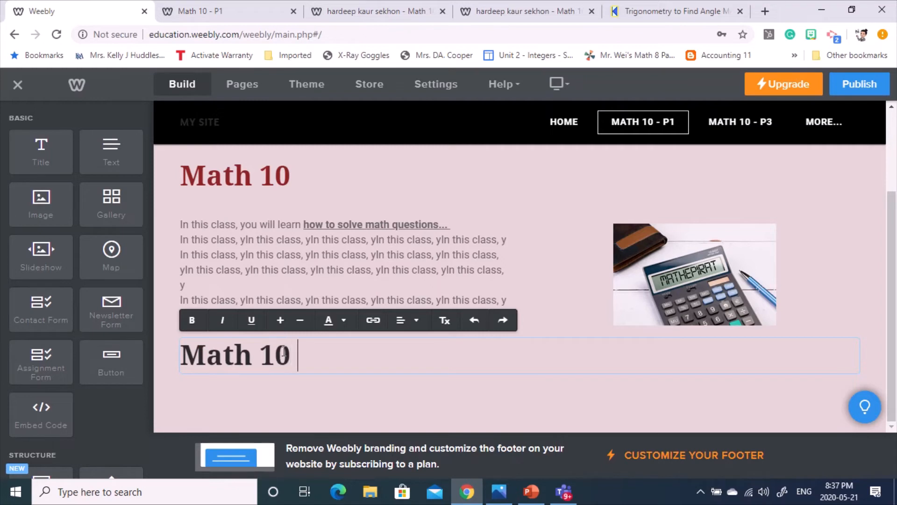
text( - Unit 1)
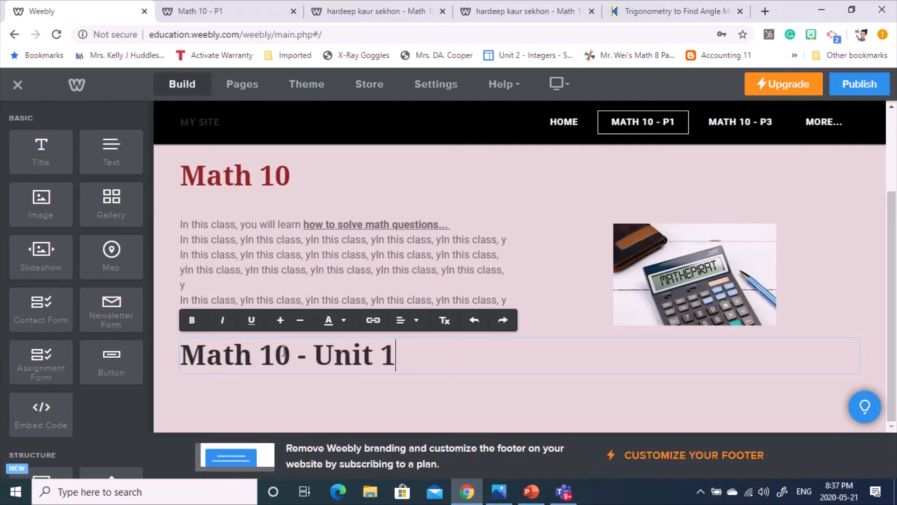
click(327, 412)
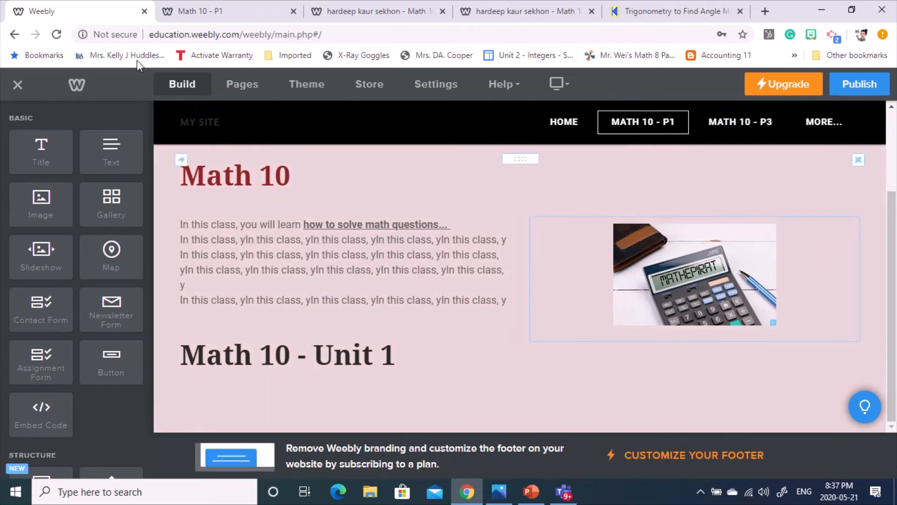
drag(114, 150, 475, 394)
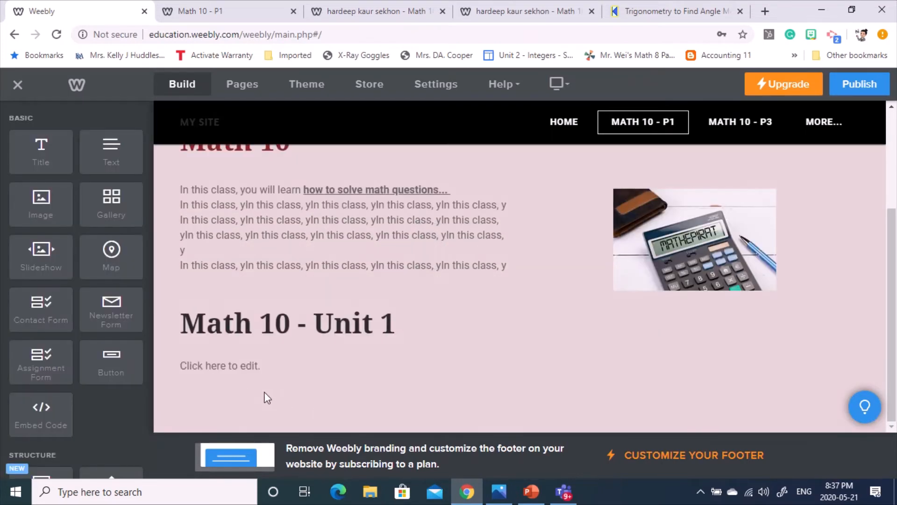
- Copy the class description text from the upper block and paste it into the new text block
click(215, 365)
click(217, 221)
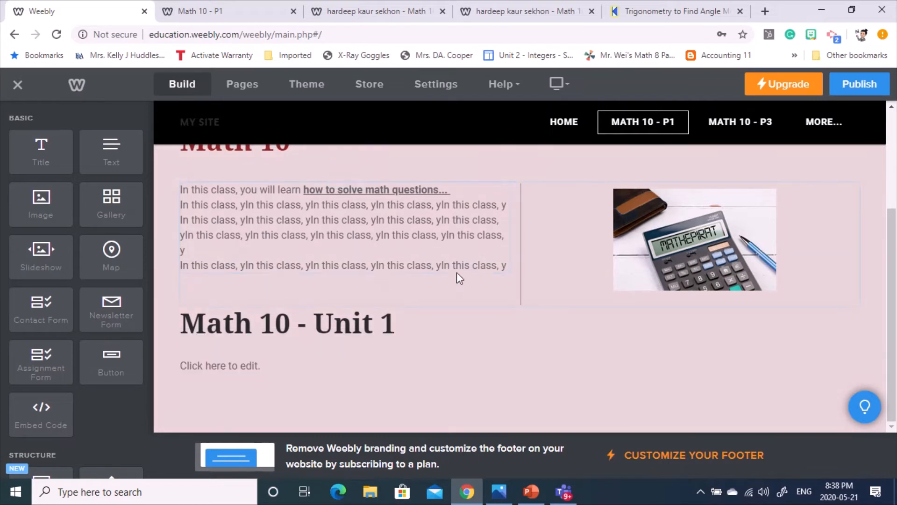
drag(501, 265, 148, 180)
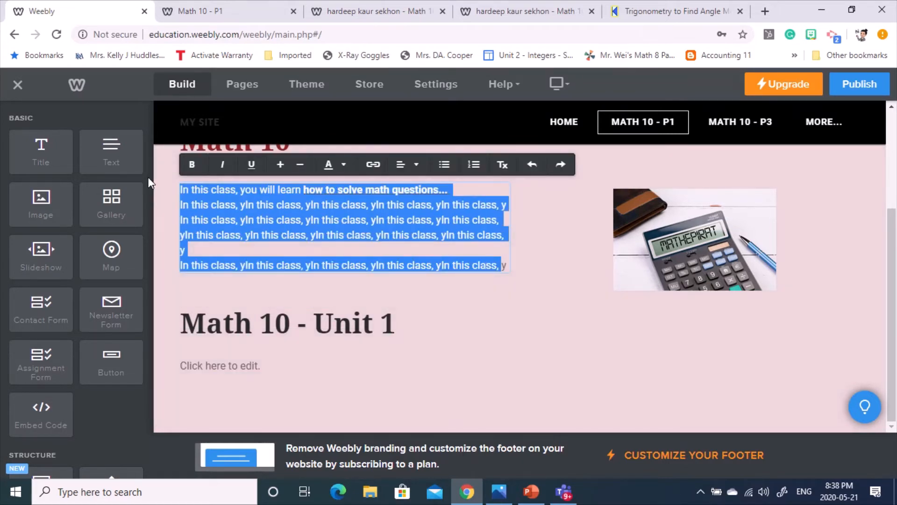
click(238, 363)
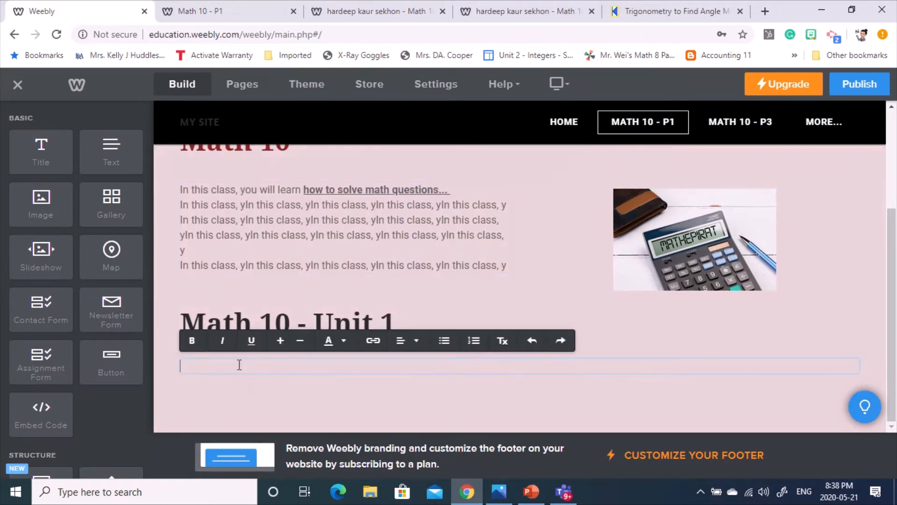
text(In this class, you will learn how to solve math questions... In this class, yln this class, yln this class, yln this class, yln this class, y In this class, yln this class, yln this class, yln this class, yln this class, yln this class, yln this class, yln this class, yln this class, yln this class, y In this class, yln this class, yln this class, yln this class, yln this class,)
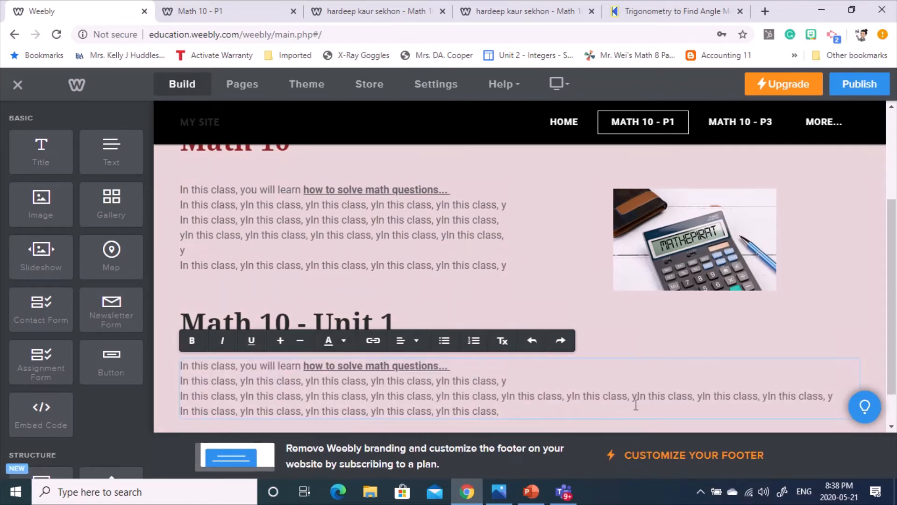
scroll(555, 198, down, 1)
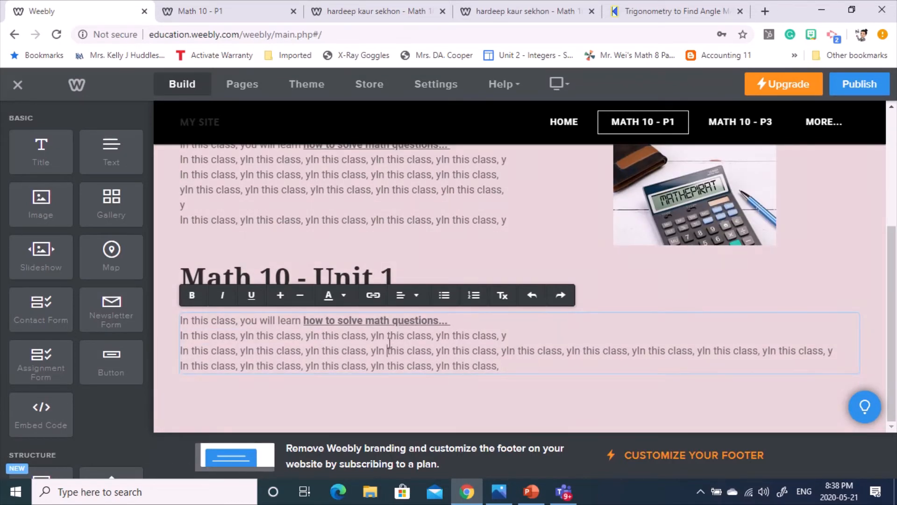
- Link the end of the last pasted line to the uploaded file presentation1.gif
drag(501, 367, 308, 373)
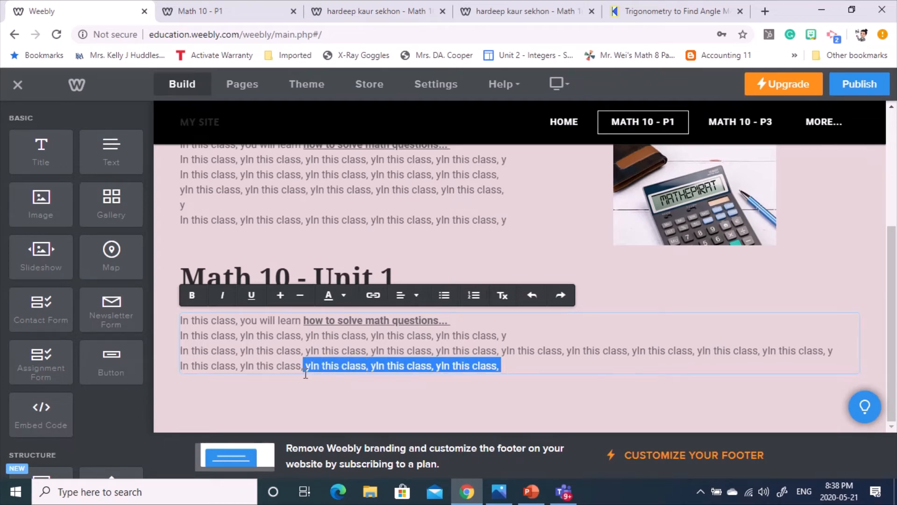
right_click(336, 366)
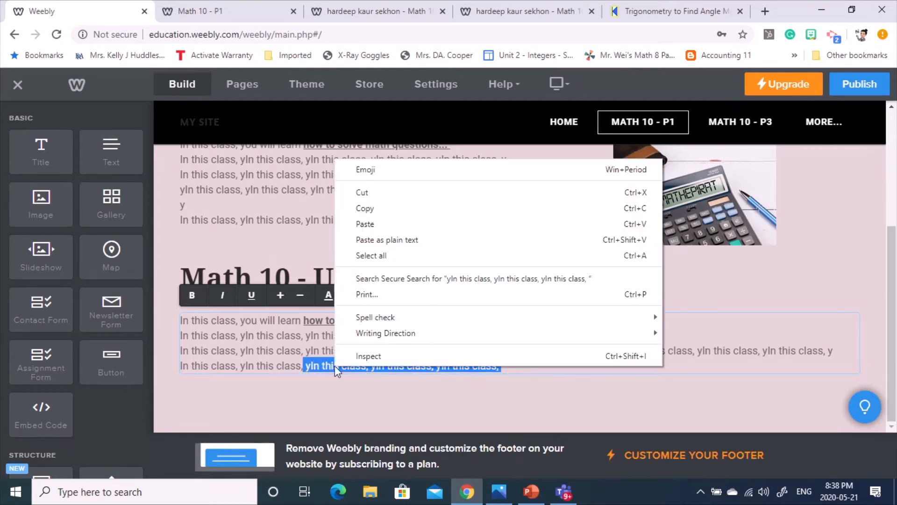
key(Escape)
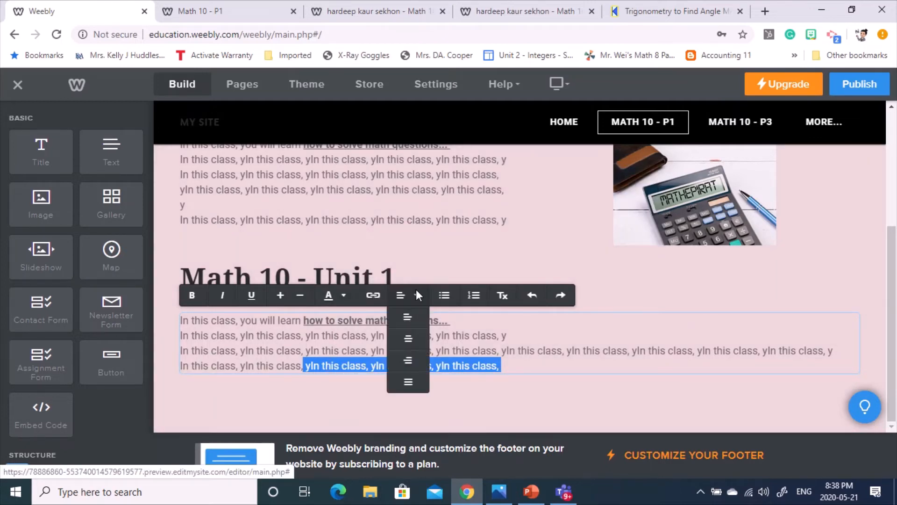
click(372, 298)
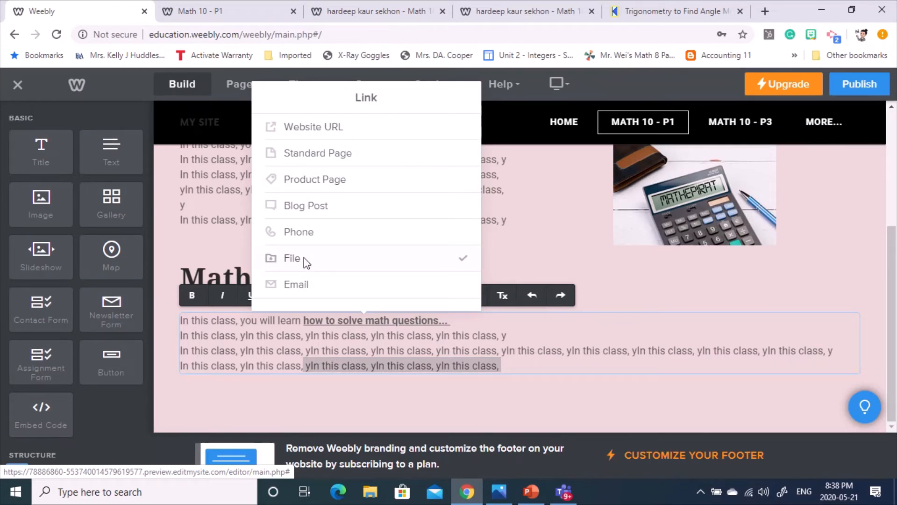
click(293, 258)
click(321, 194)
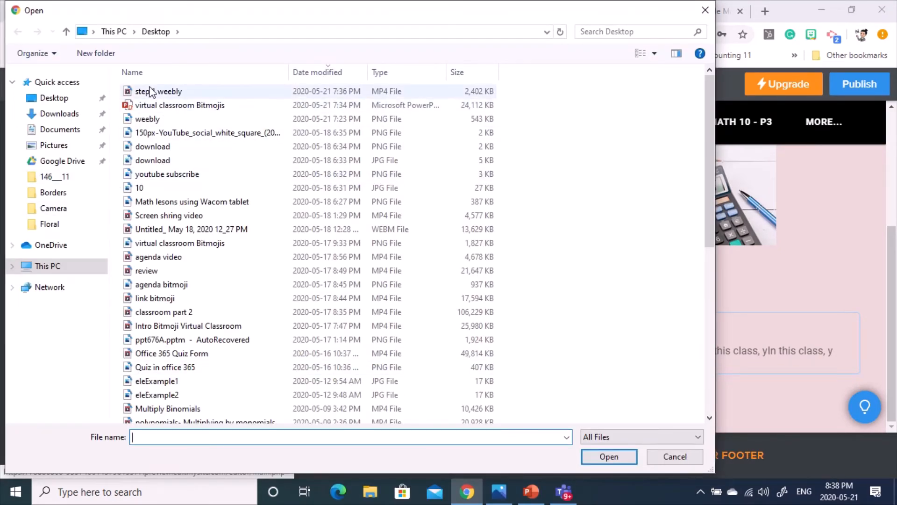
click(188, 111)
double_click(187, 111)
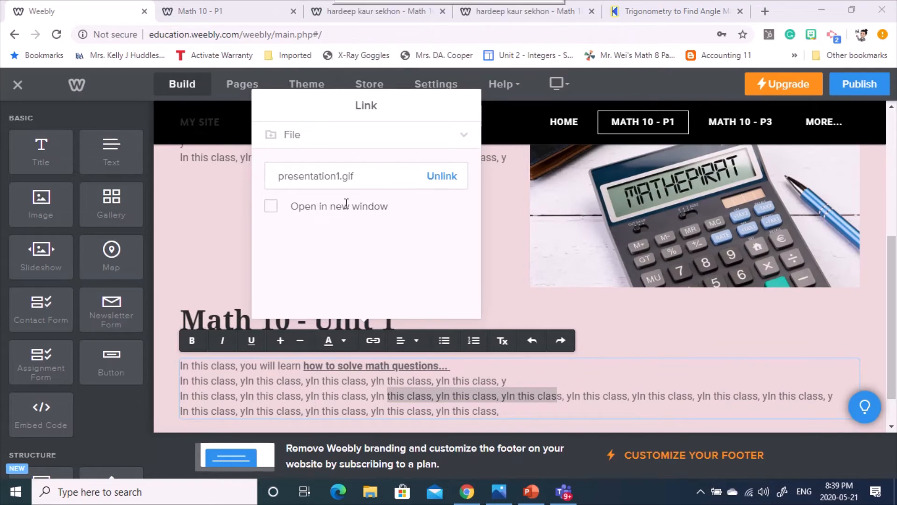
click(501, 256)
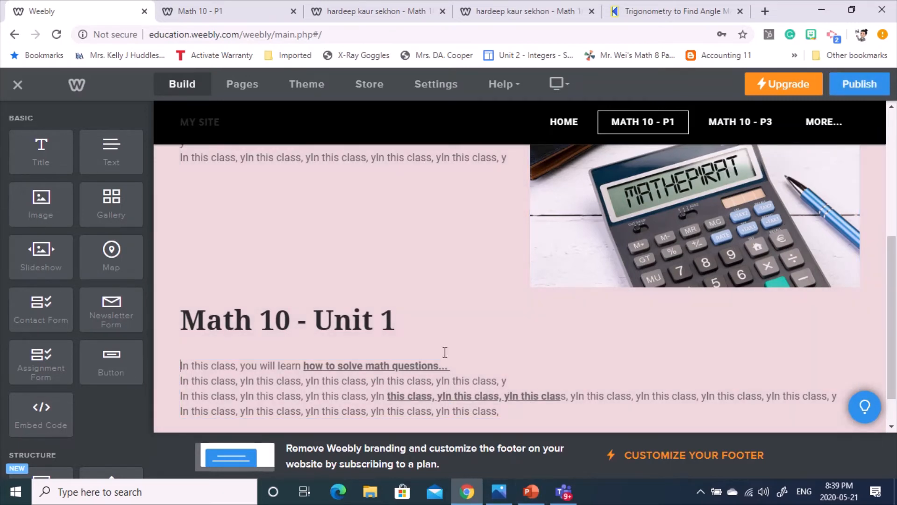
- Drag an Embed Code element from the Build sidebar to just below the Unit 1 text
scroll(456, 347, down, 1)
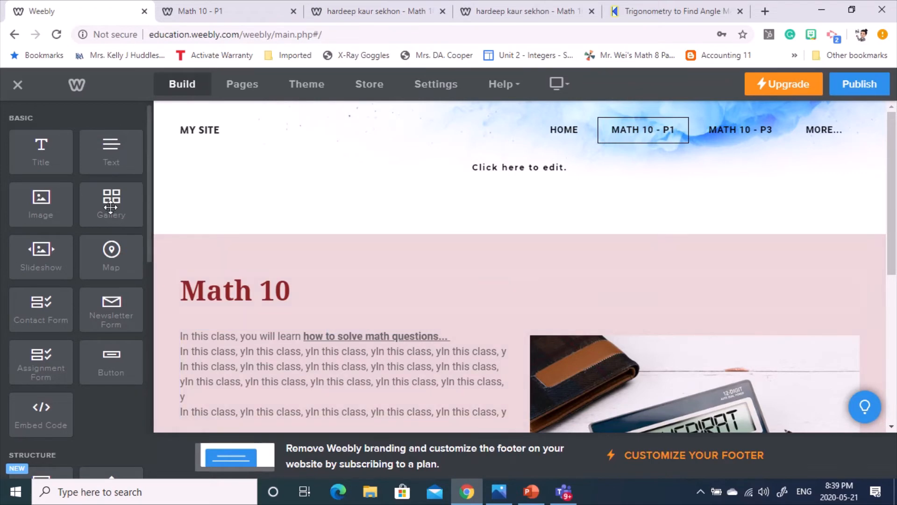
scroll(816, 304, down, 5)
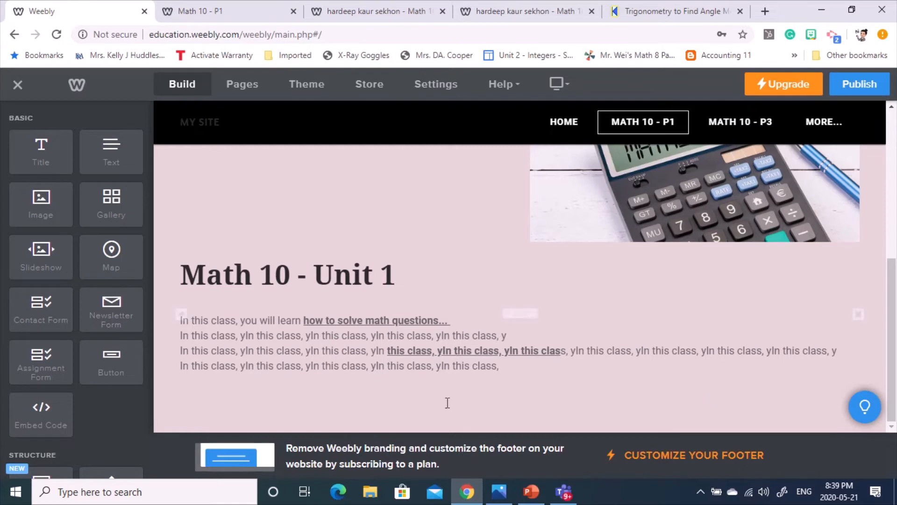
click(360, 32)
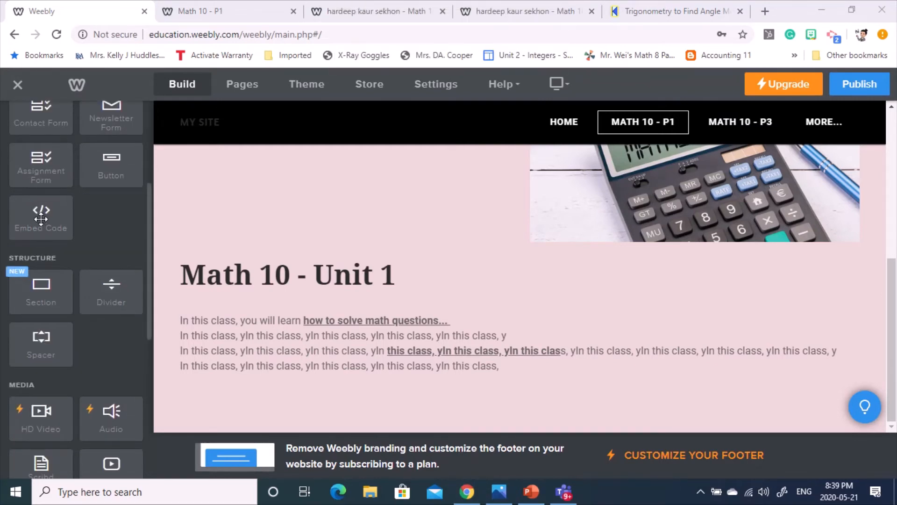
drag(41, 219, 509, 377)
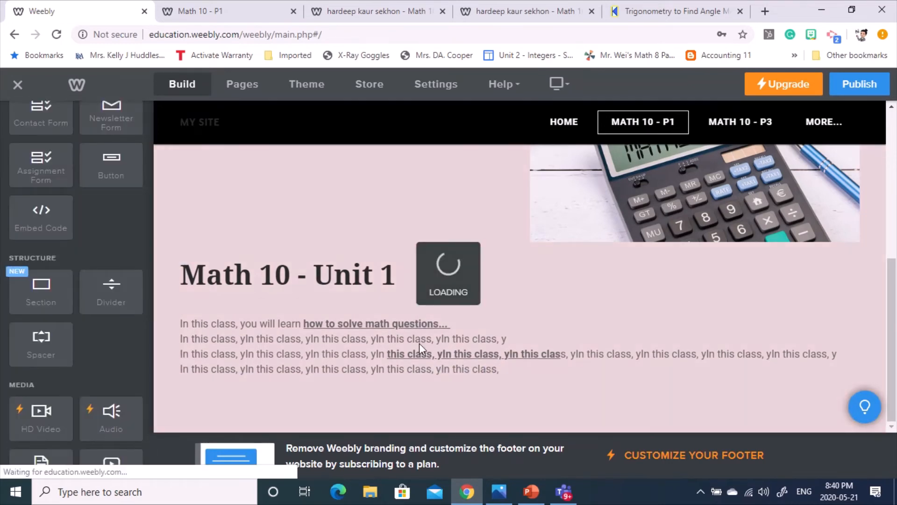
- Open the new embed element's Edit Custom HTML editor
scroll(356, 370, down, 1)
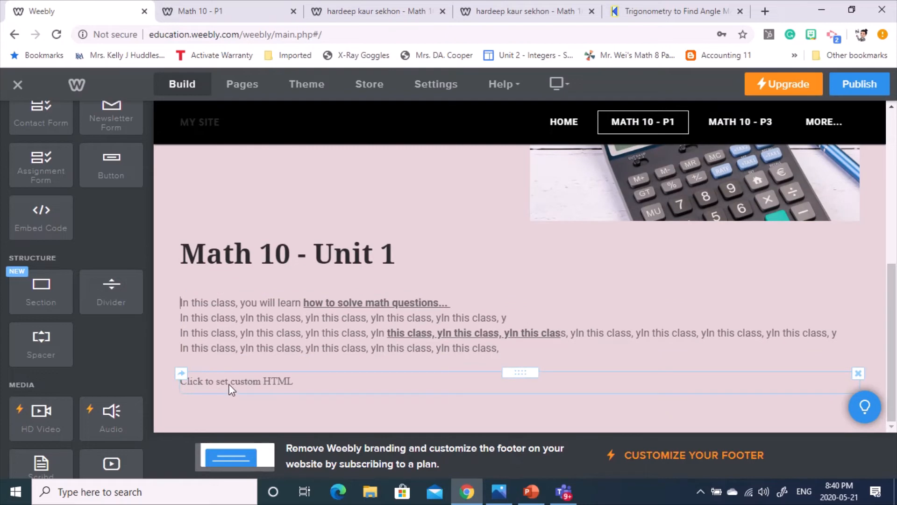
click(288, 382)
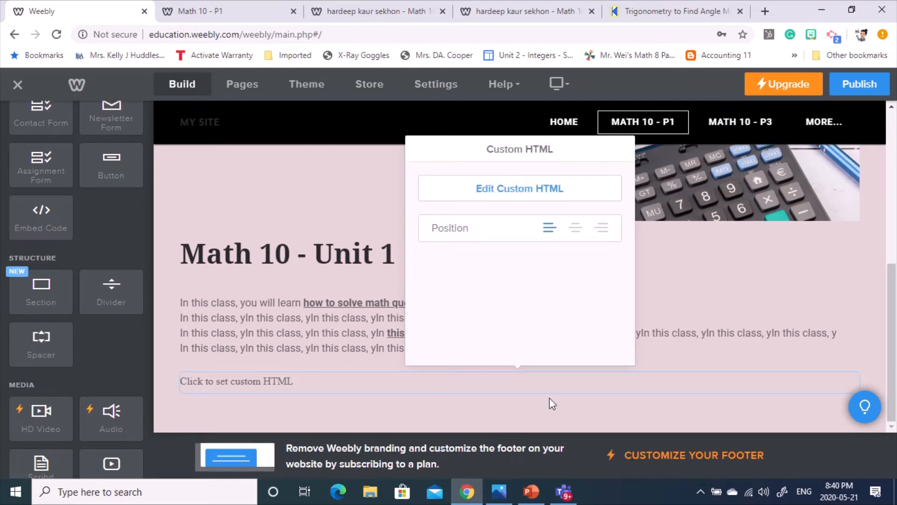
click(523, 190)
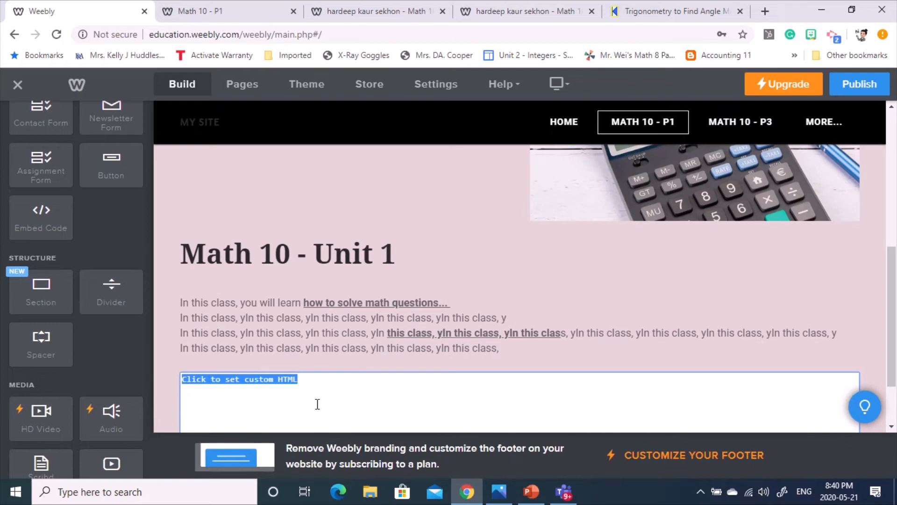
- On the live Math 10 - P1 tab, start typing 'you' into the address bar
click(260, 6)
click(252, 34)
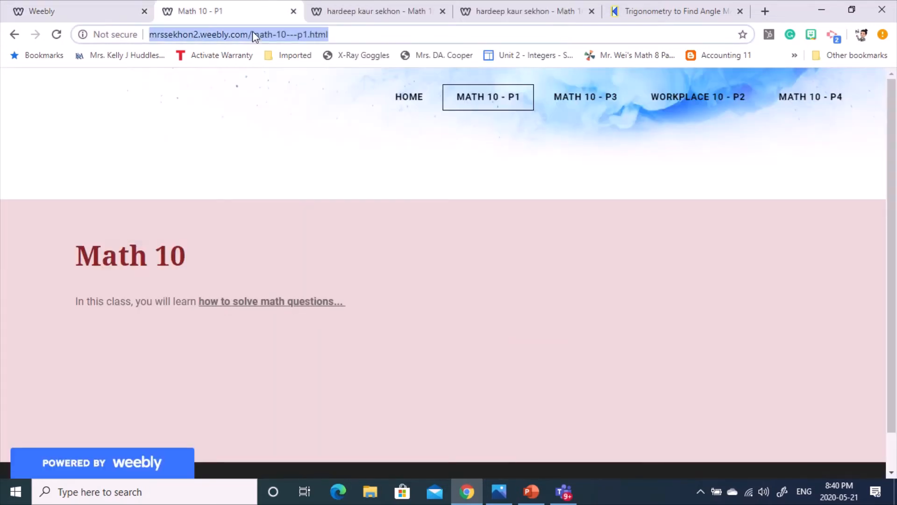
text(you)
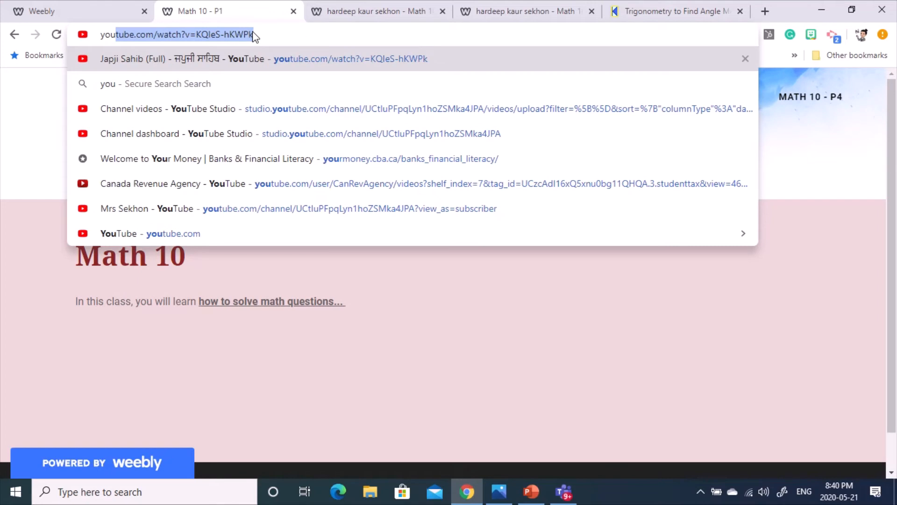
- Open the 'How i record my Math lessons with Wacom tablet and Power point' video from the channel and pause it
click(142, 209)
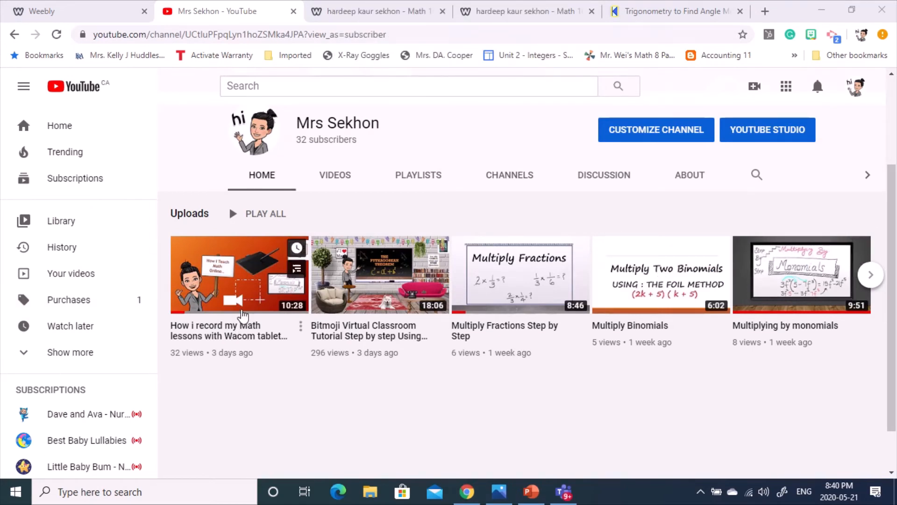
click(234, 296)
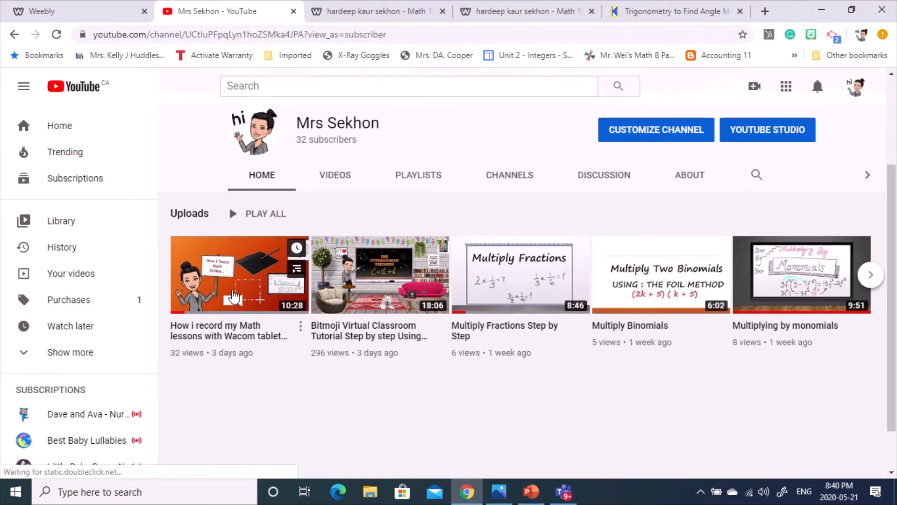
click(234, 296)
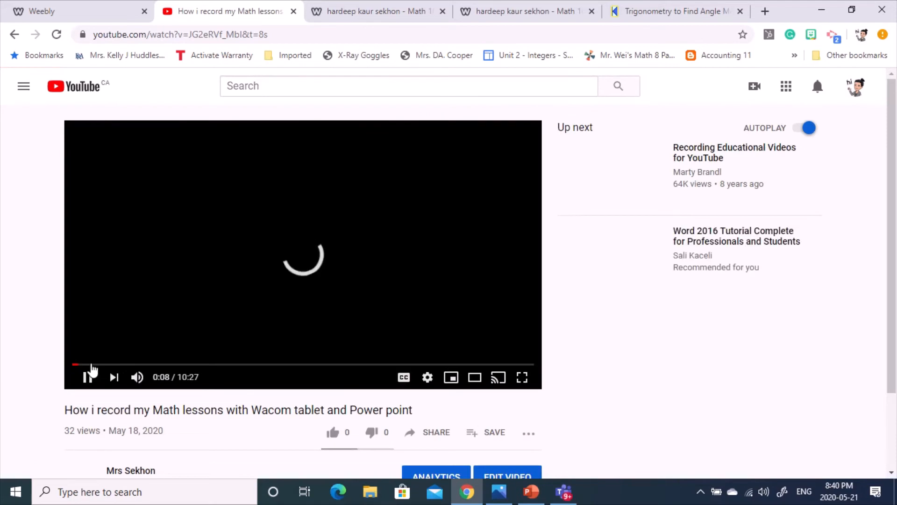
click(88, 377)
scroll(23, 339, down, 2)
scroll(23, 338, down, 3)
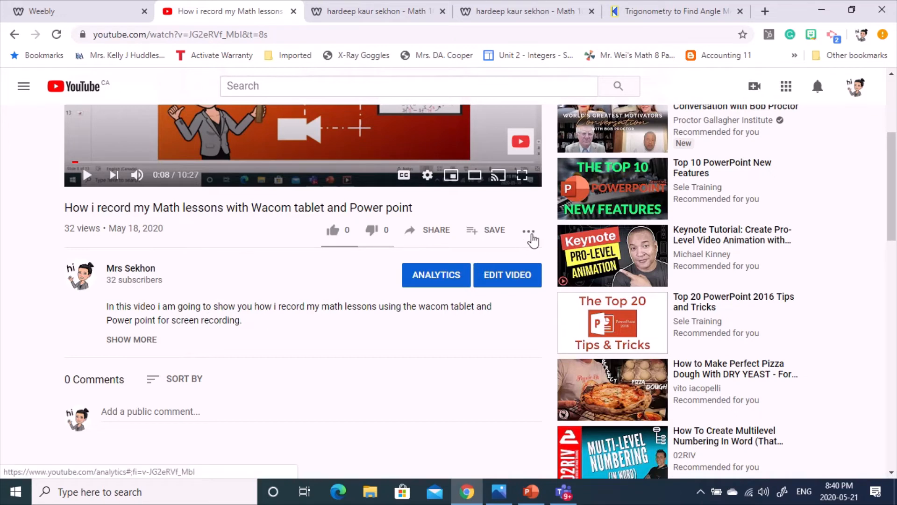
click(530, 233)
click(335, 300)
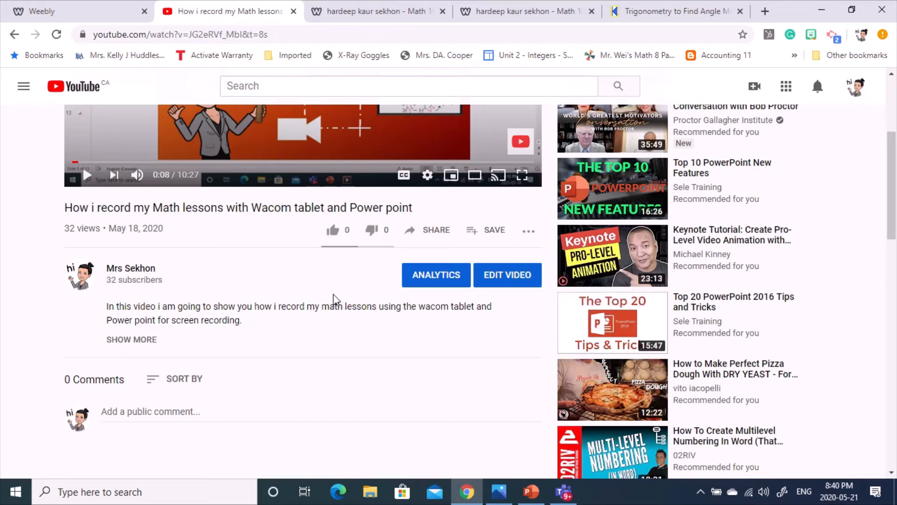
scroll(329, 298, down, 4)
scroll(329, 299, up, 7)
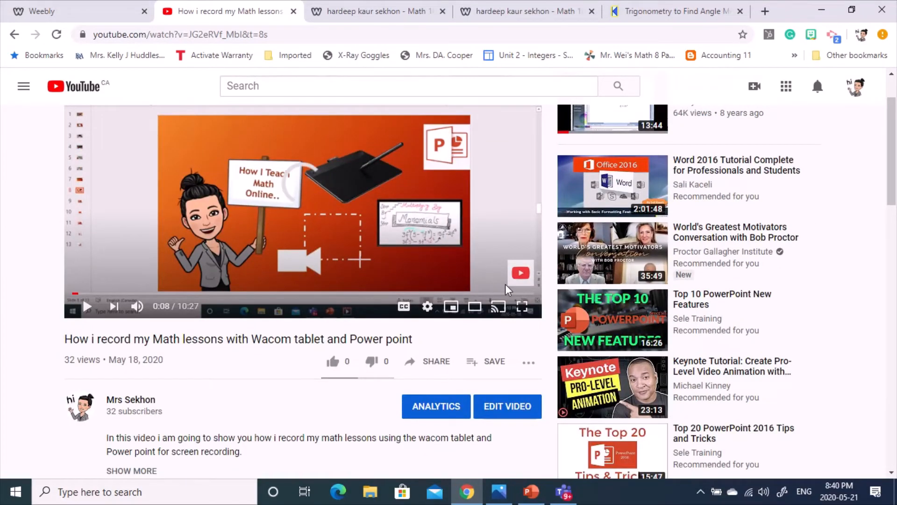
mouse_move(377, 7)
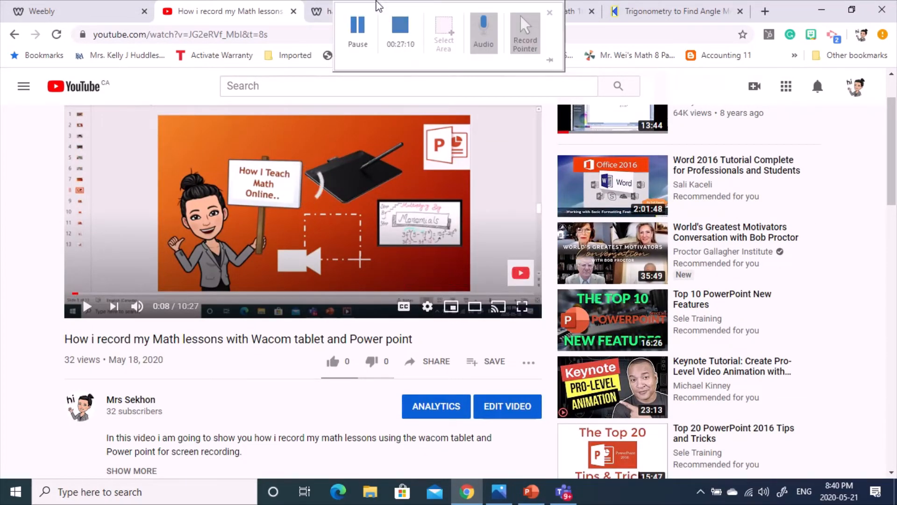
click(352, 47)
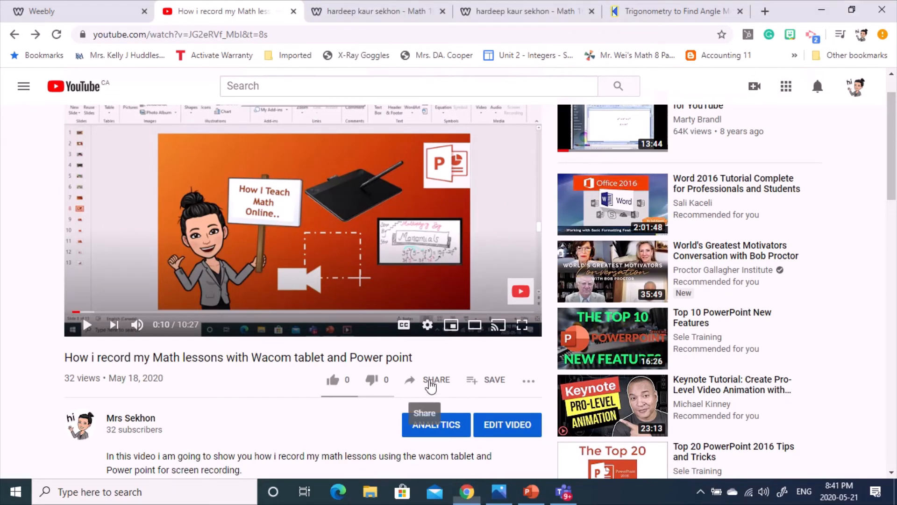
- Copy the video's Share > Embed code with Start at ticked and the time edited, then return to Weebly
click(430, 384)
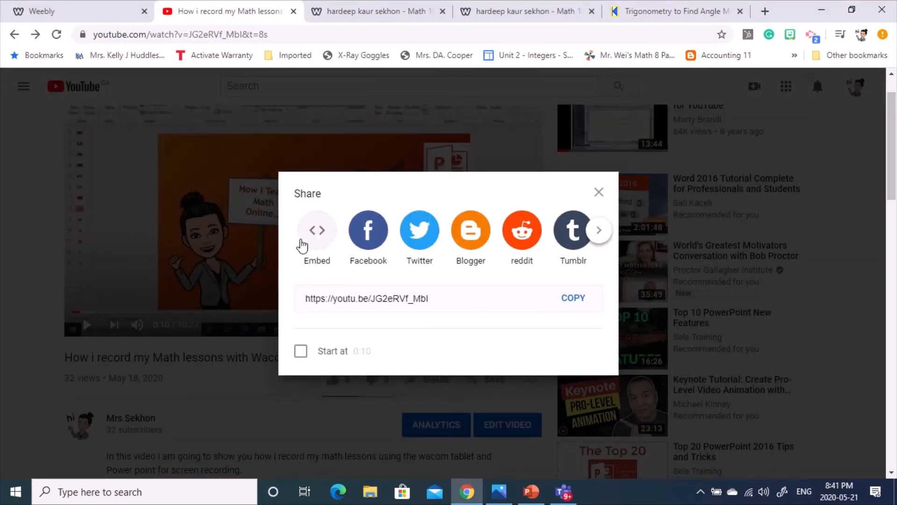
click(317, 229)
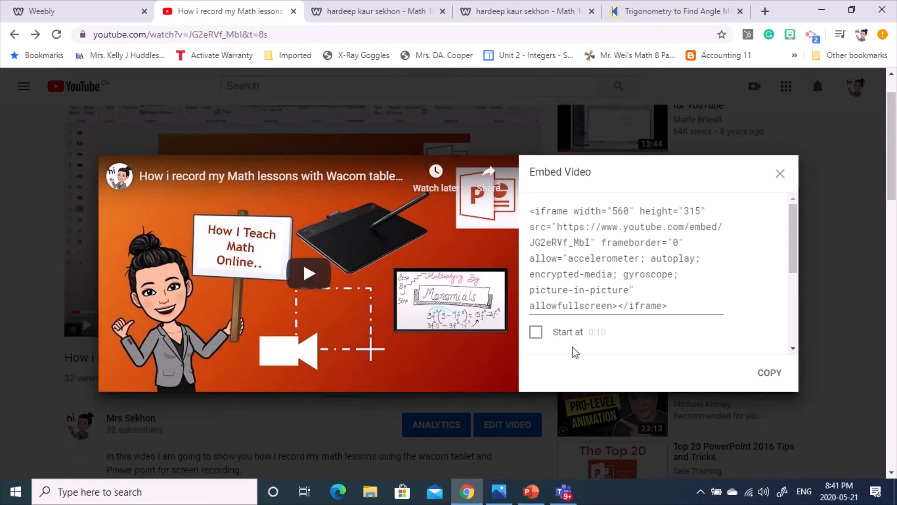
scroll(534, 281, down, 1)
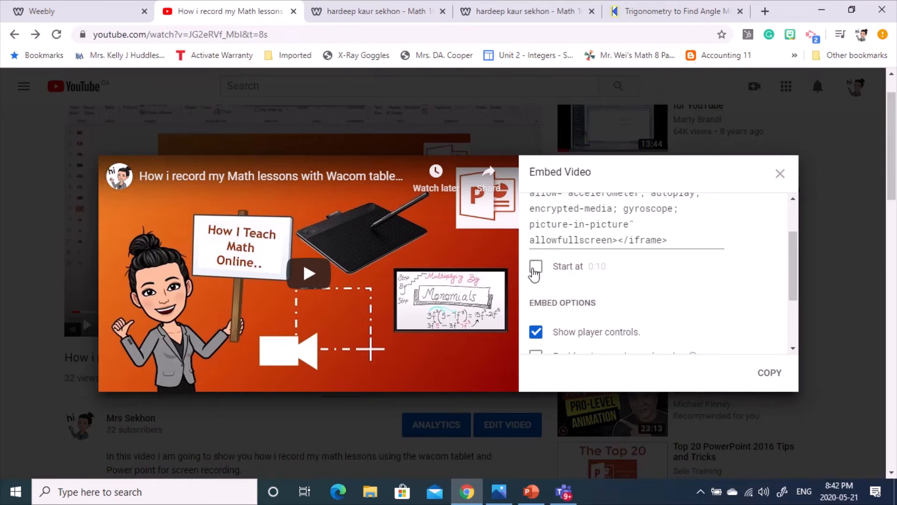
click(536, 267)
click(591, 282)
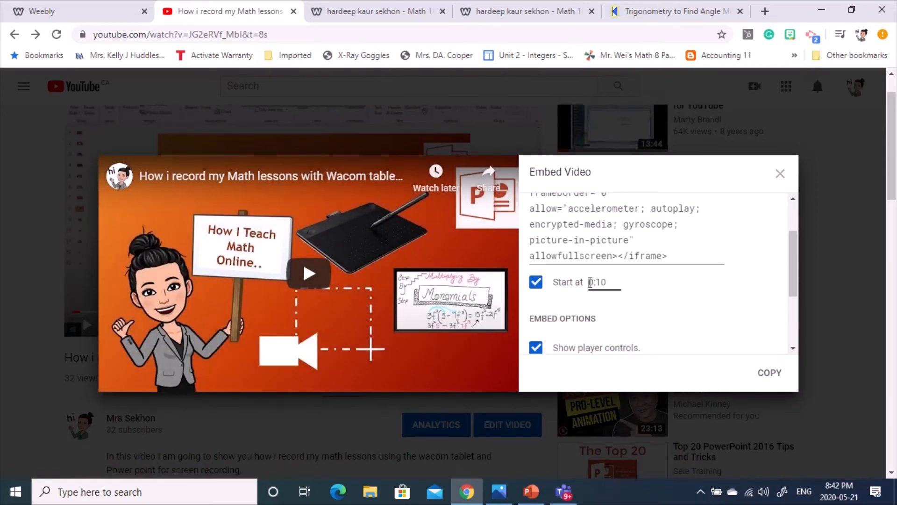
double_click(591, 282)
scroll(653, 308, down, 3)
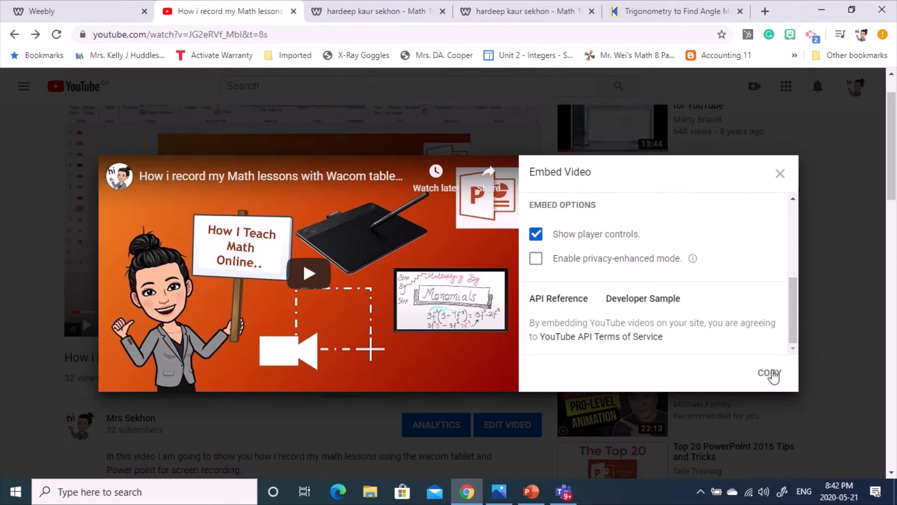
click(774, 375)
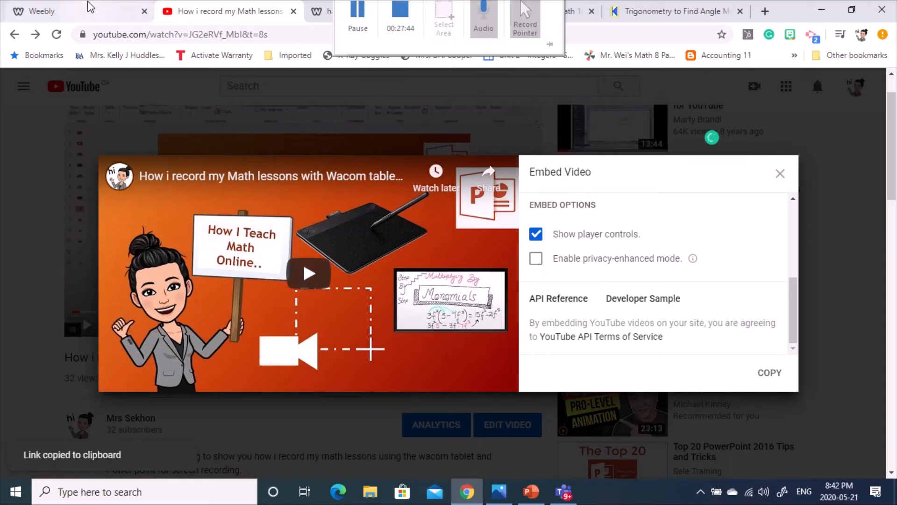
click(90, 6)
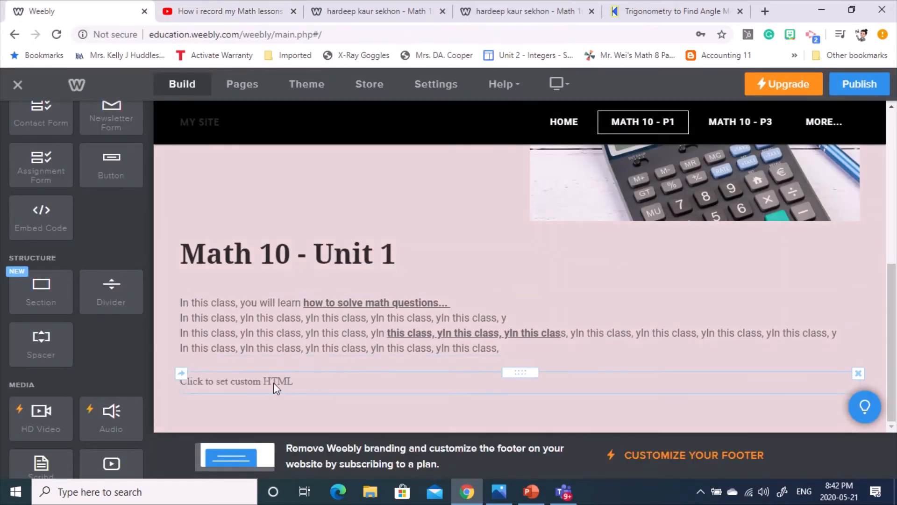
- Paste the copied YouTube embed code into the empty custom HTML block below the Unit 1 text
click(276, 387)
click(484, 193)
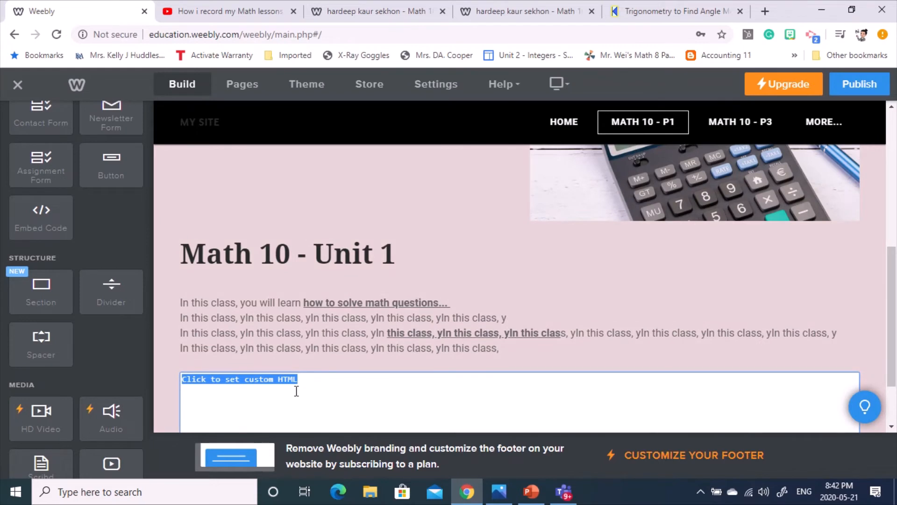
key(ctrl+v)
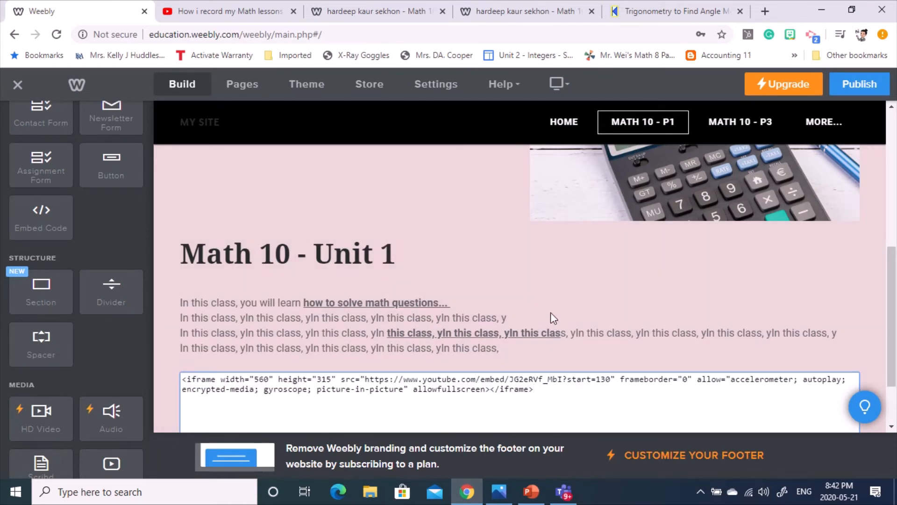
scroll(547, 323, down, 2)
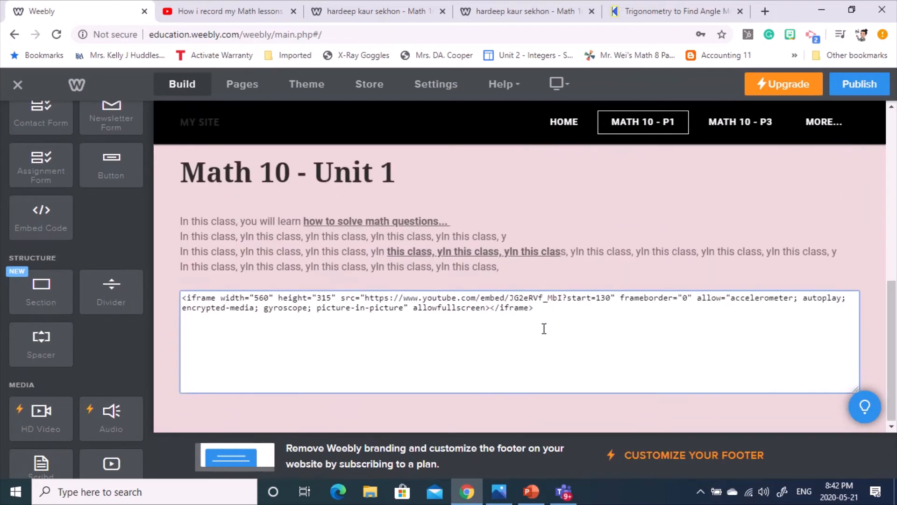
click(370, 411)
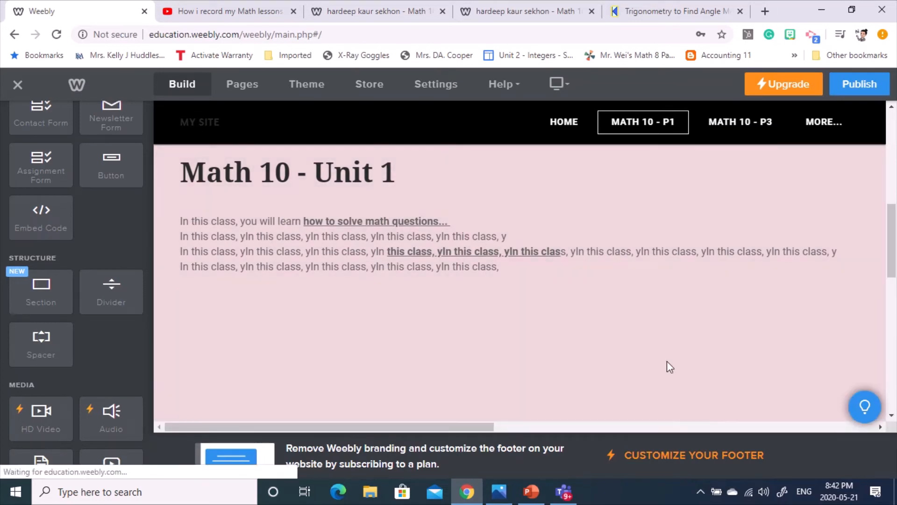
- Check that the 'How i record my Math lessons with Wacom…' video renders on the page
click(781, 242)
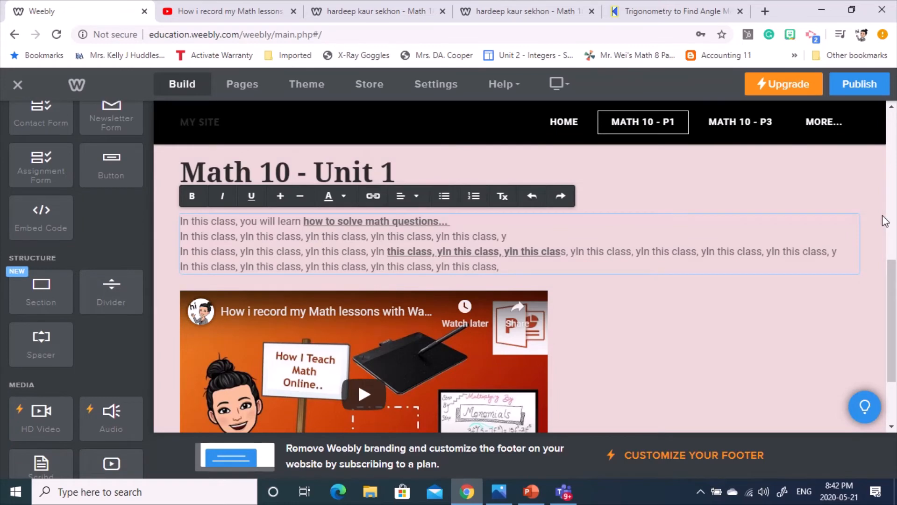
scroll(815, 233, down, 2)
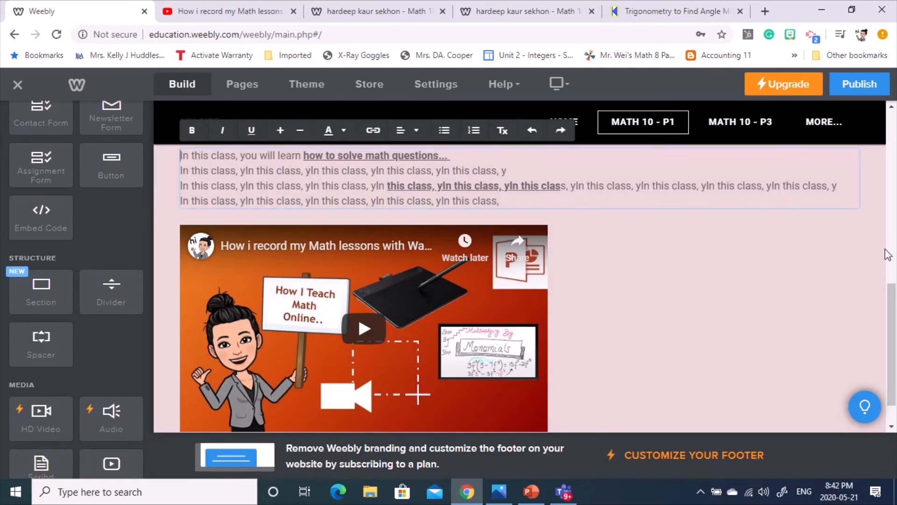
scroll(861, 250, down, 1)
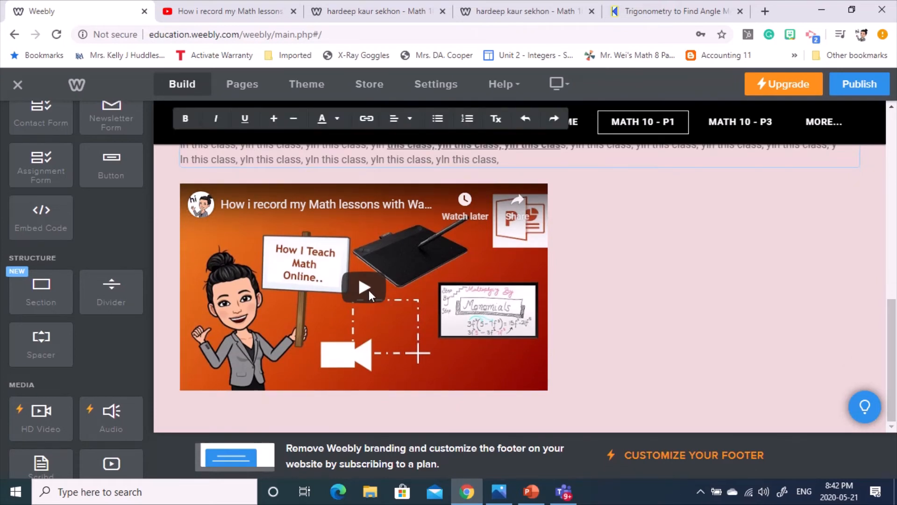
click(369, 290)
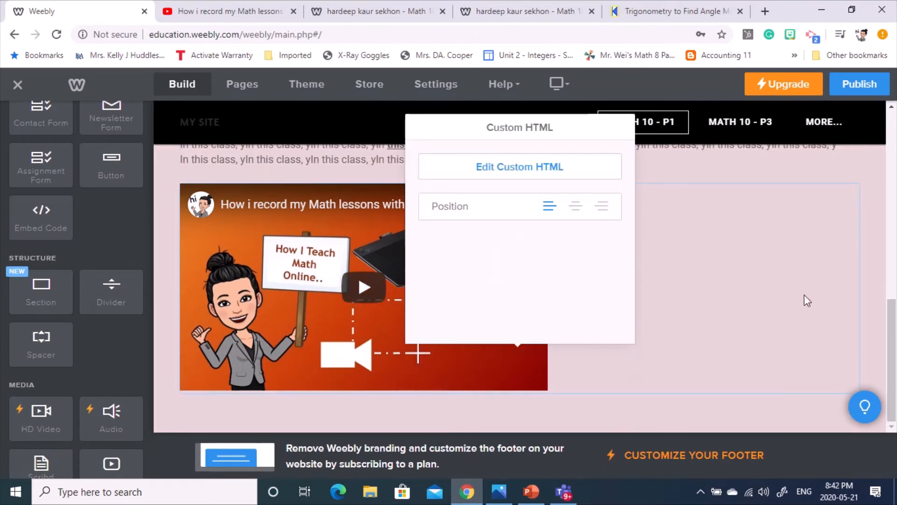
click(873, 198)
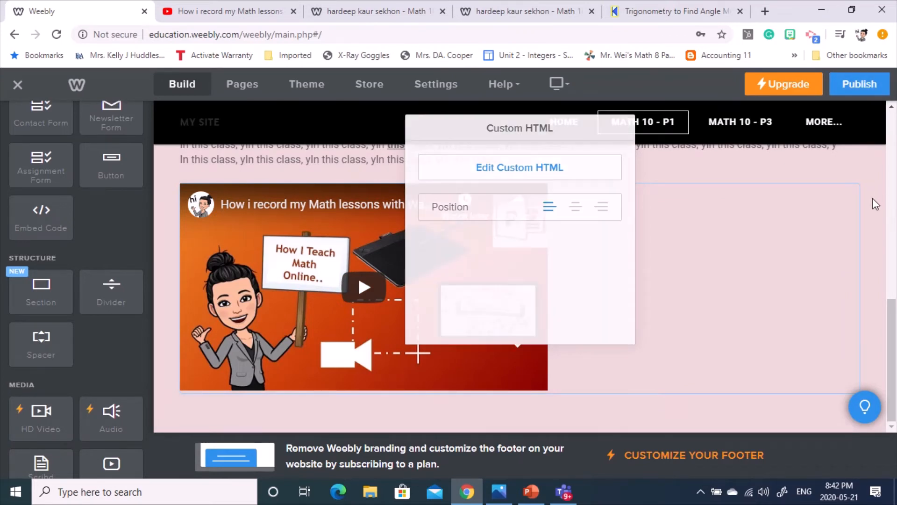
- Publish the site and open the live version from the Website Published dialog
click(863, 89)
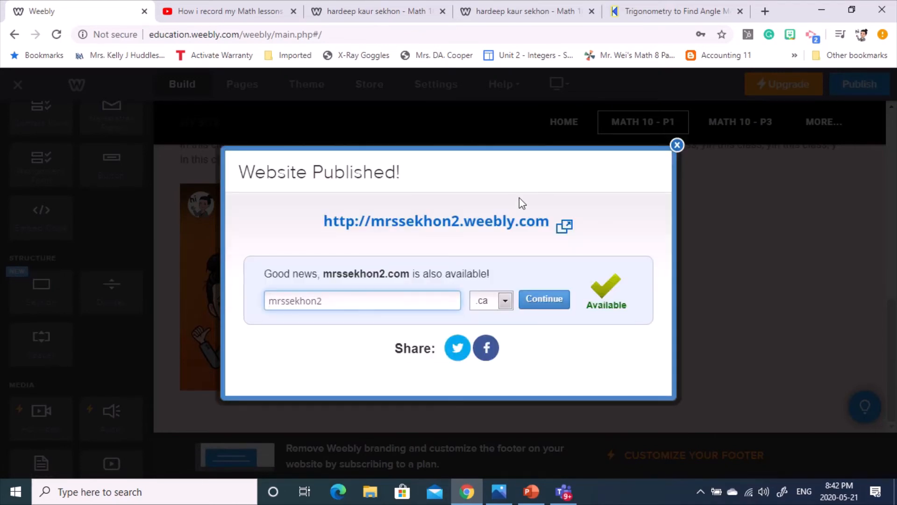
click(483, 220)
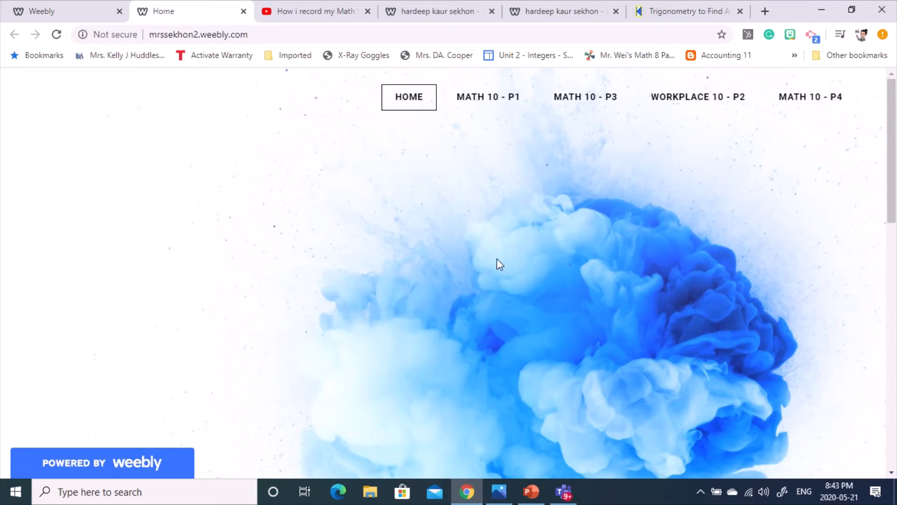
- Go to the live Math 10 - P1 page and test the 'this class' link to presentation1.gif
mouse_move(509, 5)
click(507, 102)
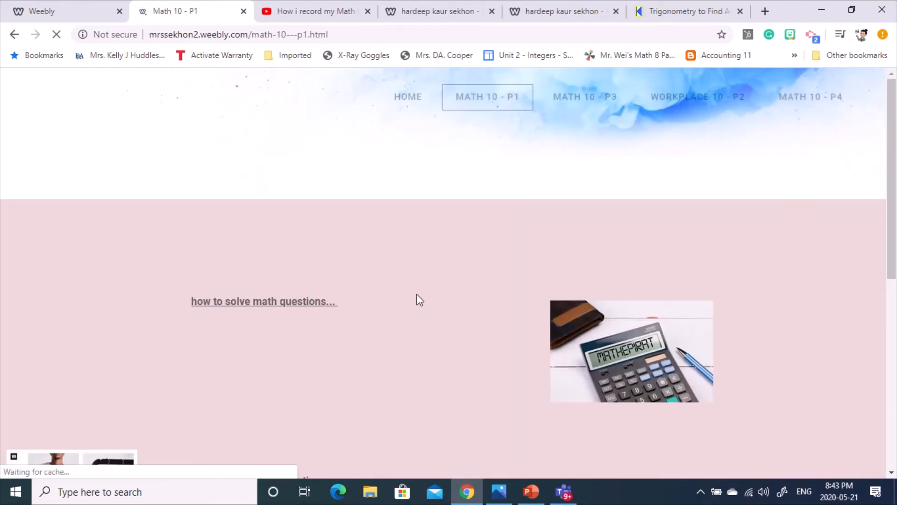
scroll(305, 232, down, 4)
scroll(321, 279, up, 4)
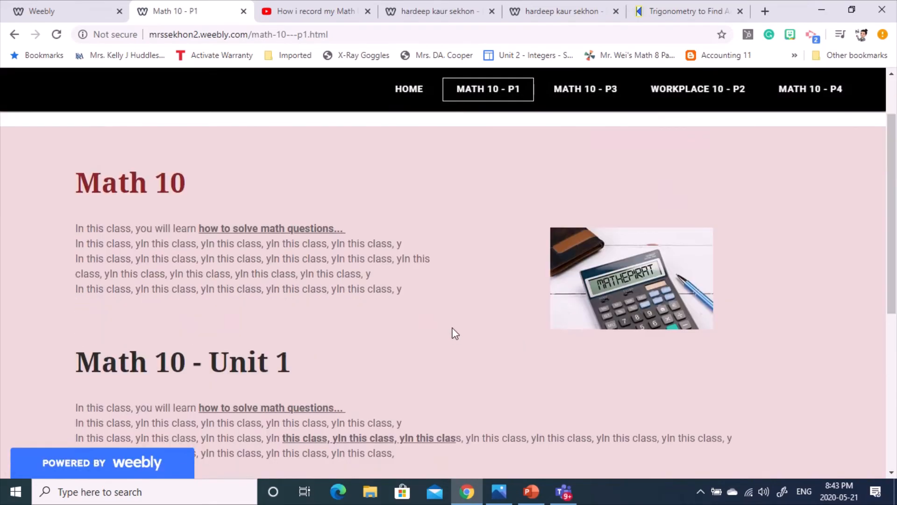
scroll(283, 327, down, 5)
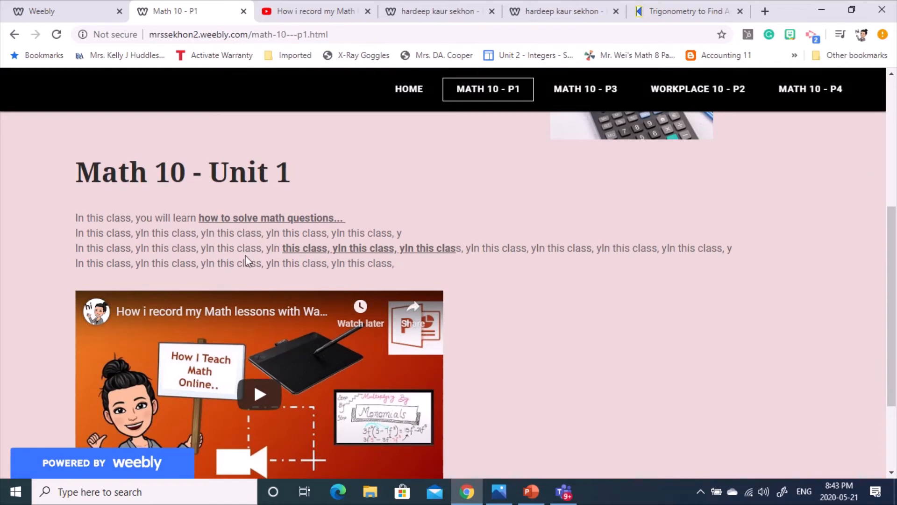
click(323, 251)
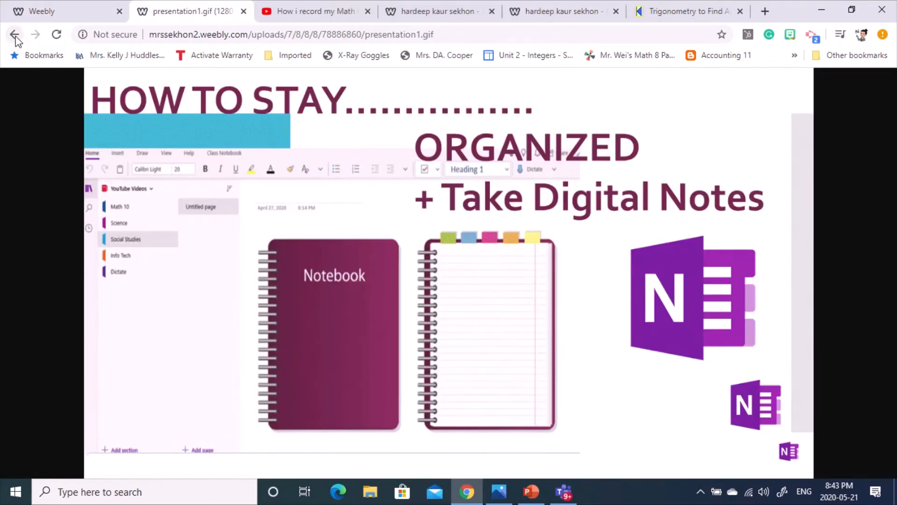
click(15, 35)
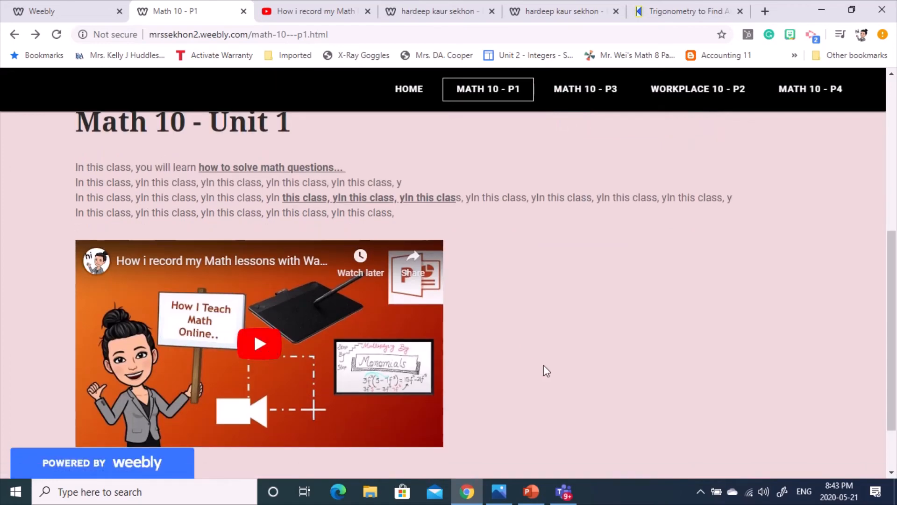
- Play the embedded lesson video from 2:10, then pause it
scroll(542, 369, down, 2)
click(262, 265)
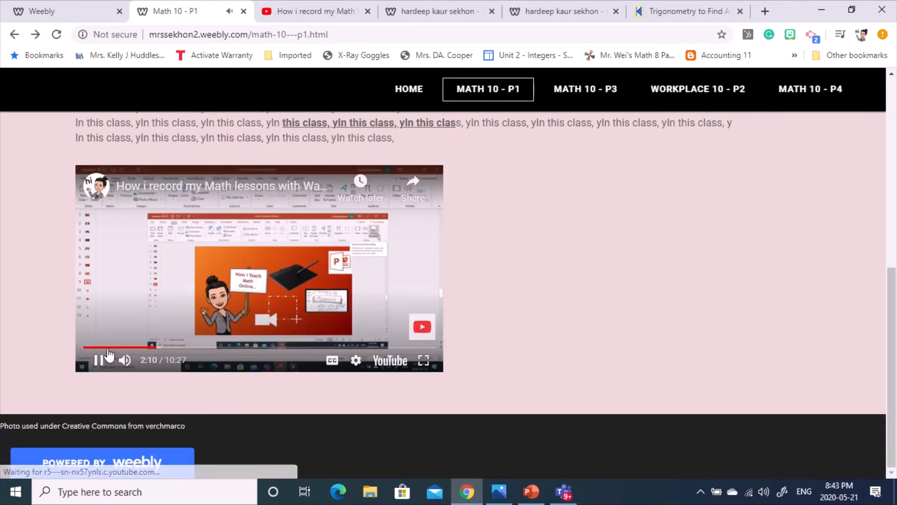
click(99, 360)
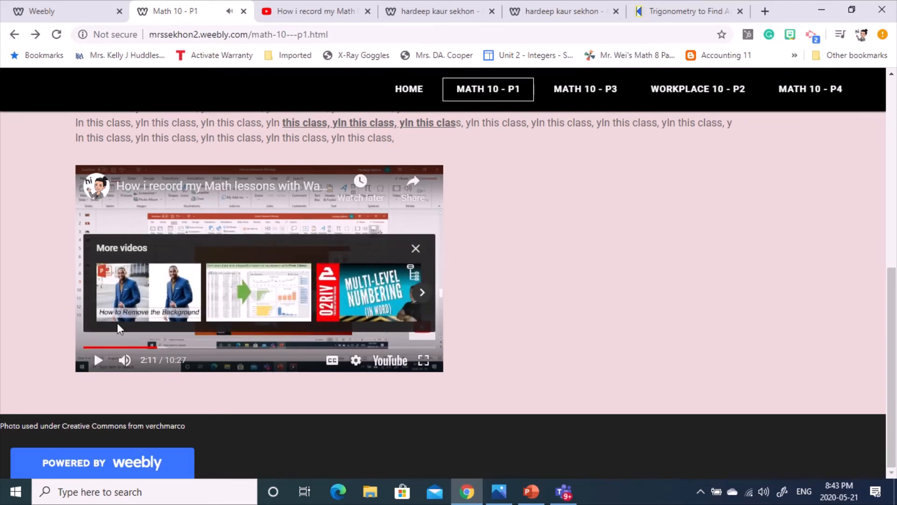
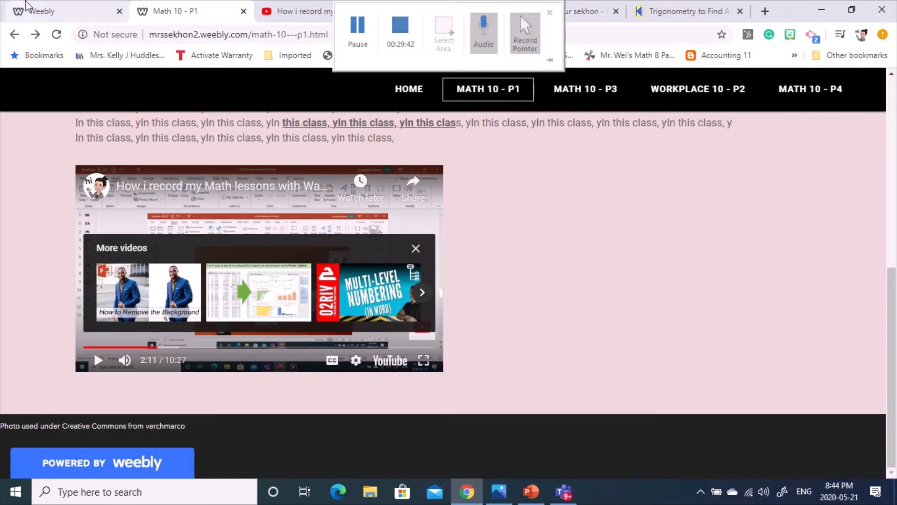
- Return to the Weebly editor tab and dismiss the Website Published dialog
click(56, 11)
click(677, 145)
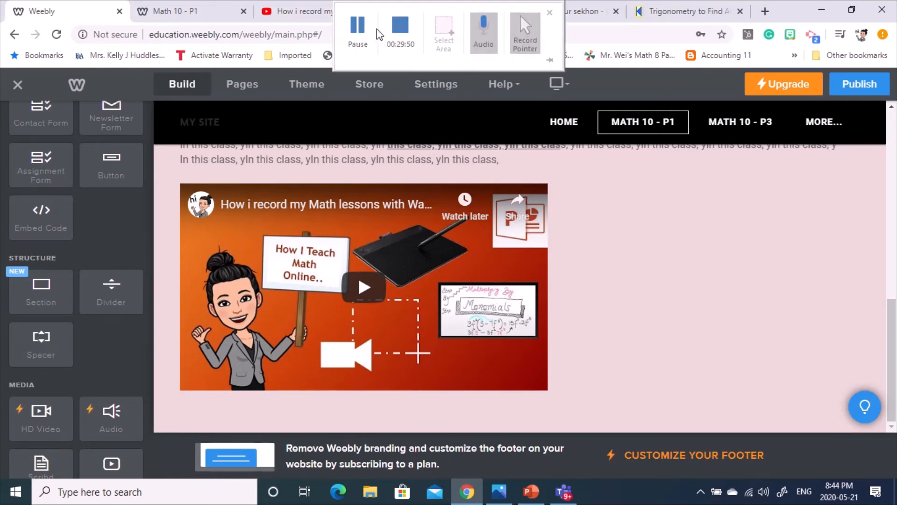
click(377, 29)
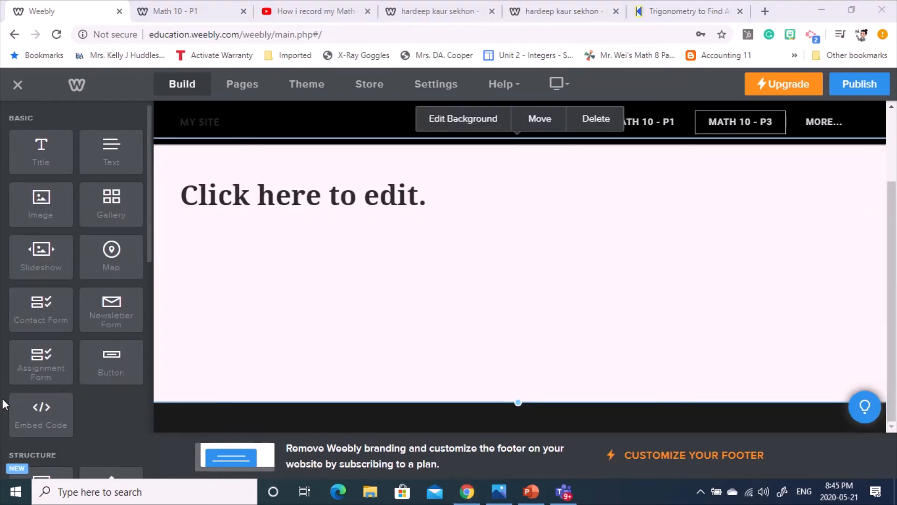
- Place an Assignment Form below the page title and delete the empty title block above it
drag(41, 364, 543, 283)
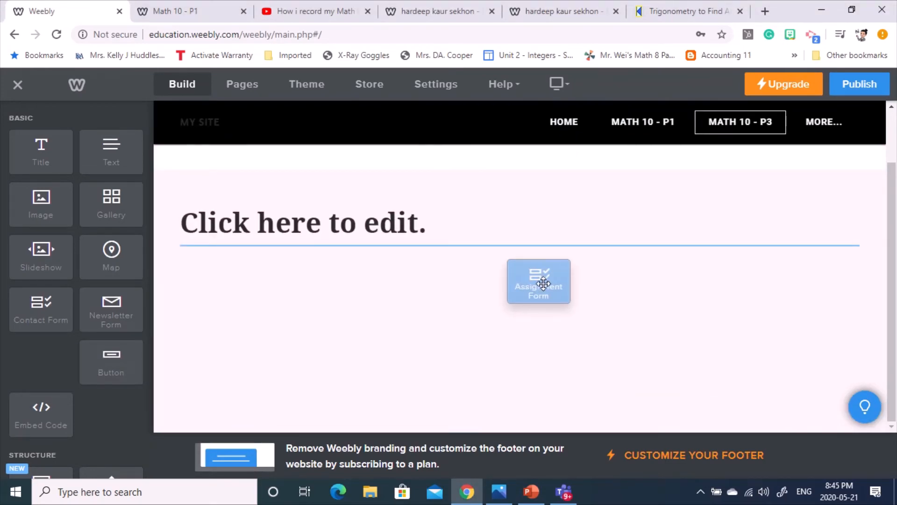
drag(544, 283, 542, 282)
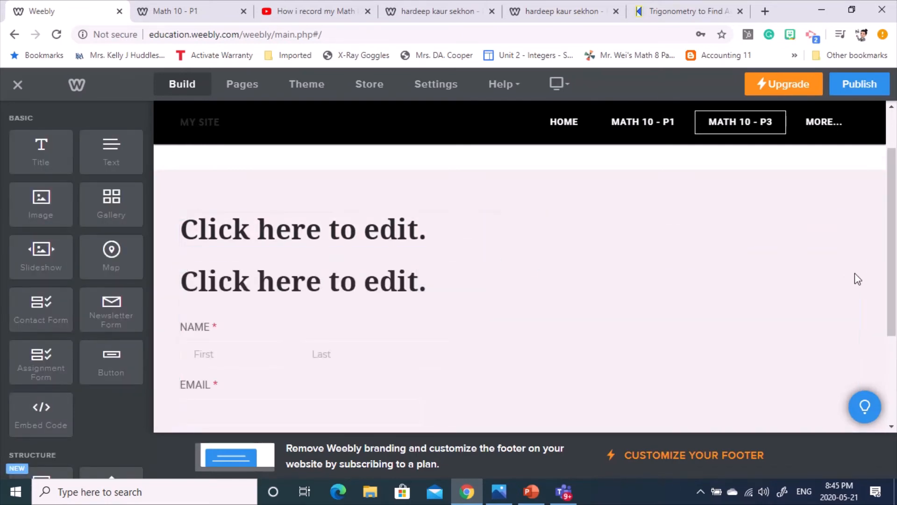
click(858, 213)
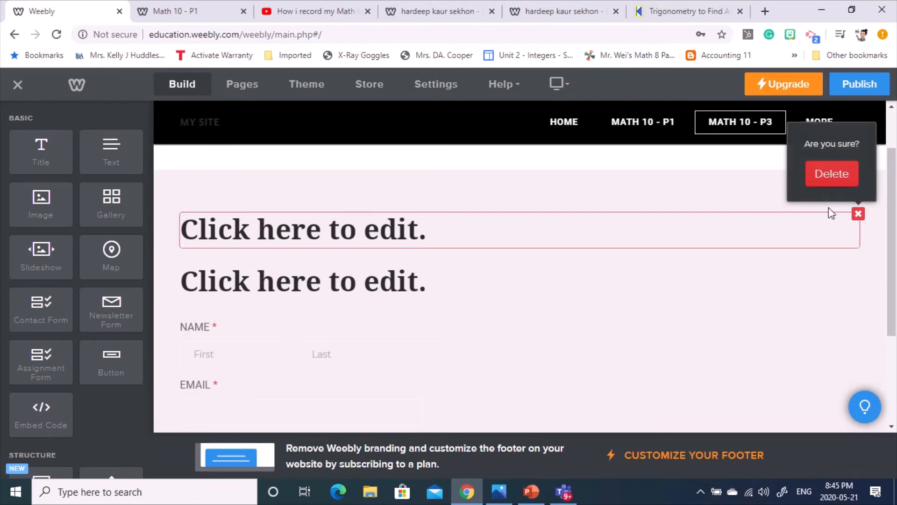
click(831, 174)
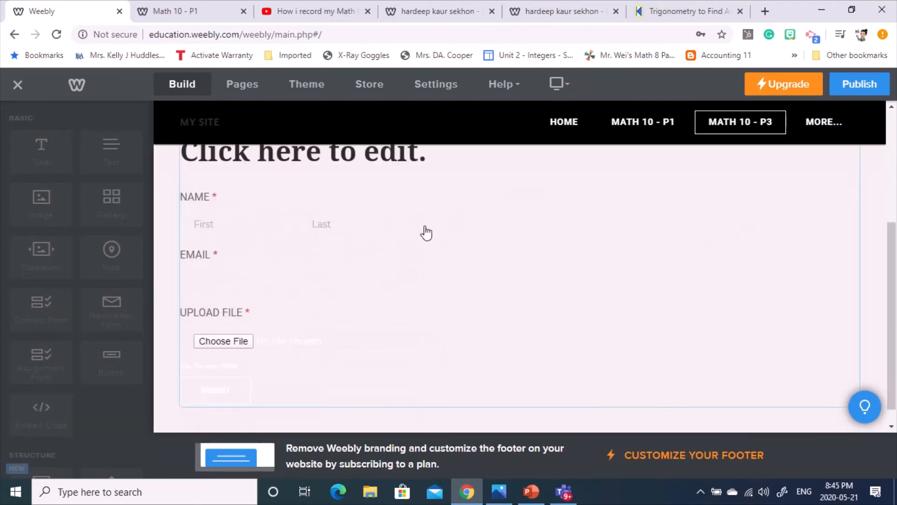
- Retitle the form 'Assignment # 3 - Intro to Trigonometry'
scroll(391, 162, up, 2)
click(335, 265)
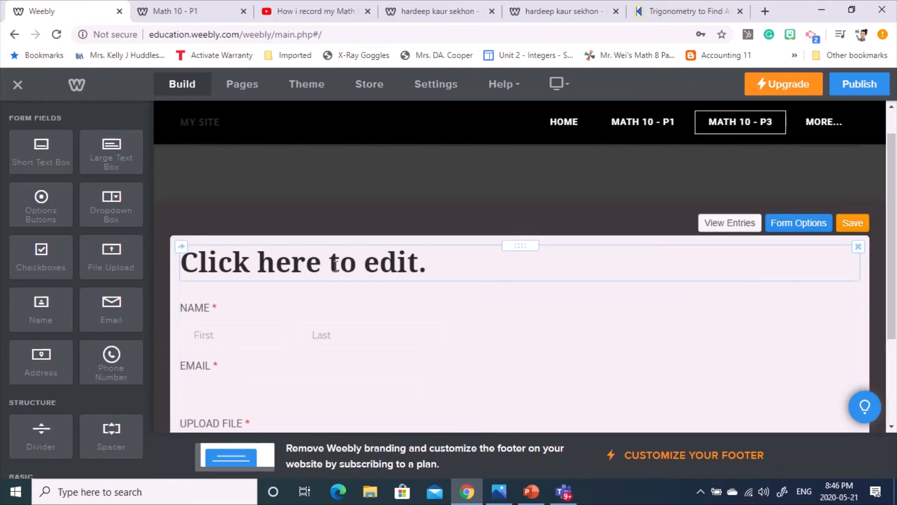
click(336, 265)
text(Assign)
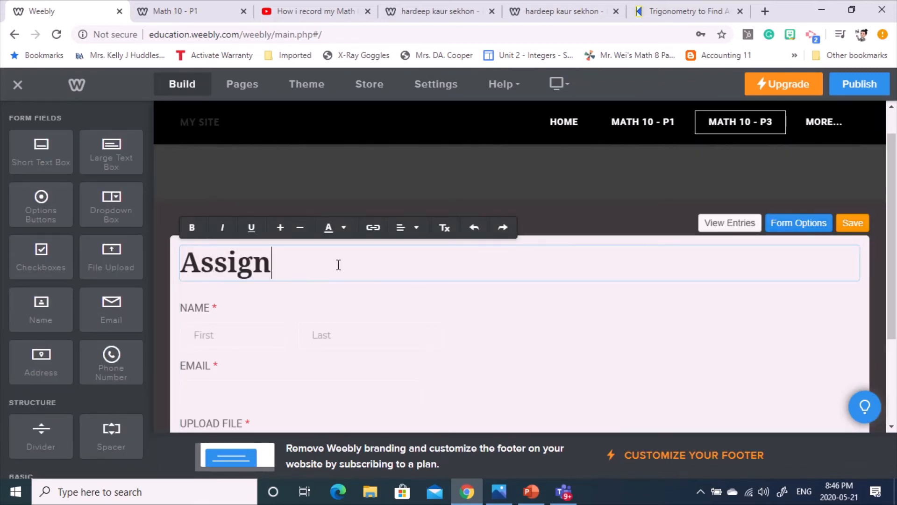
text(ment # 3 )
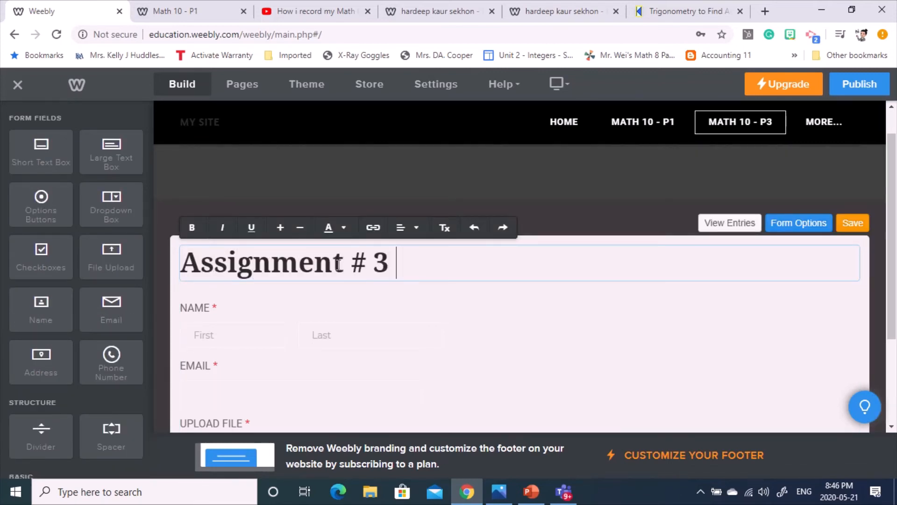
text(- Intr)
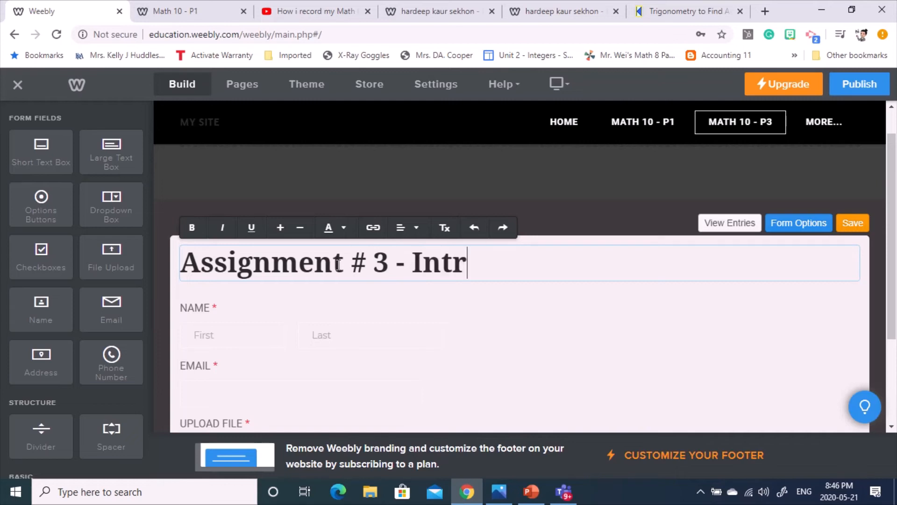
text(o to Tri)
text(go)
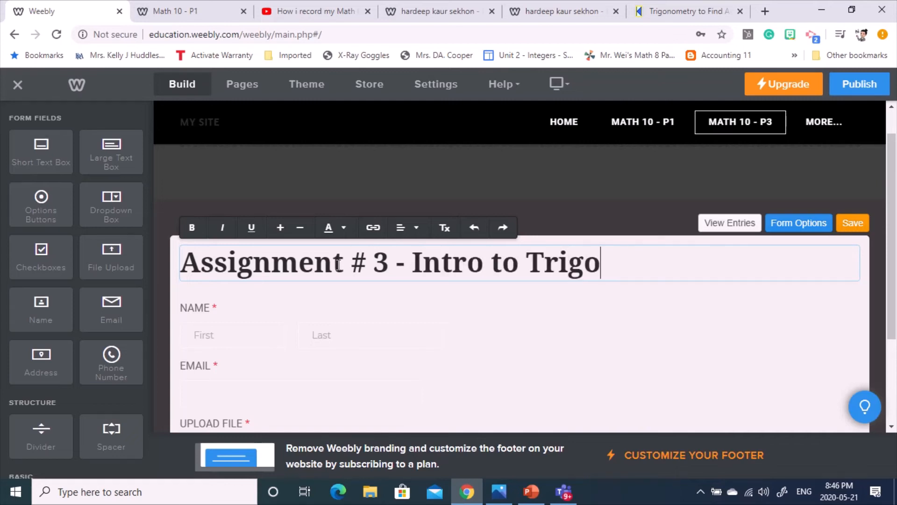
text(nometry)
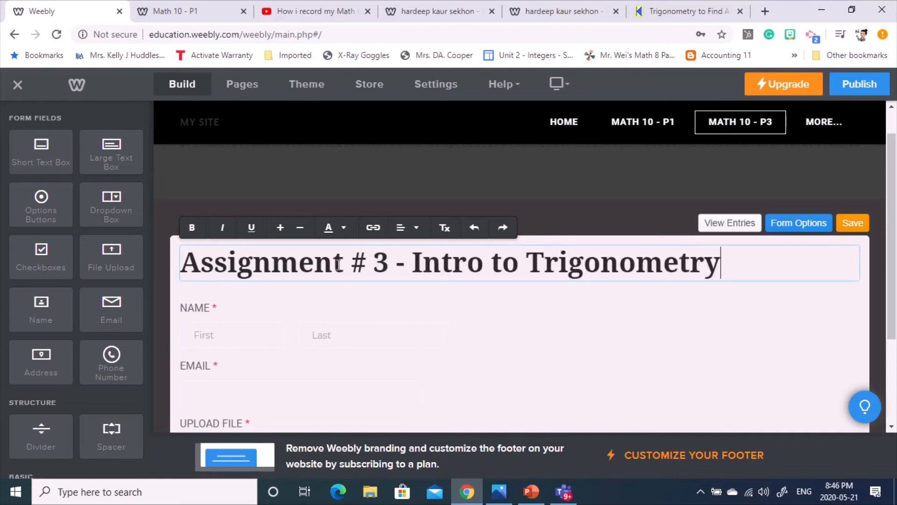
scroll(467, 288, down, 1)
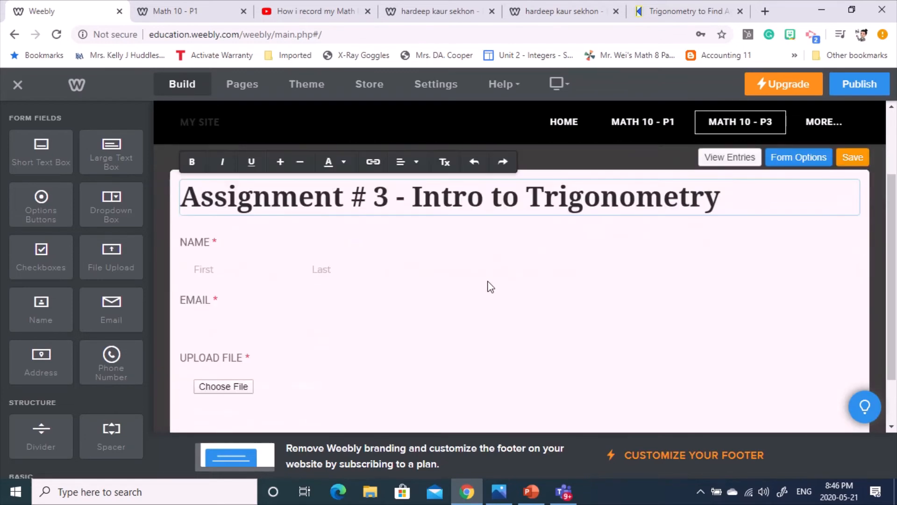
click(214, 275)
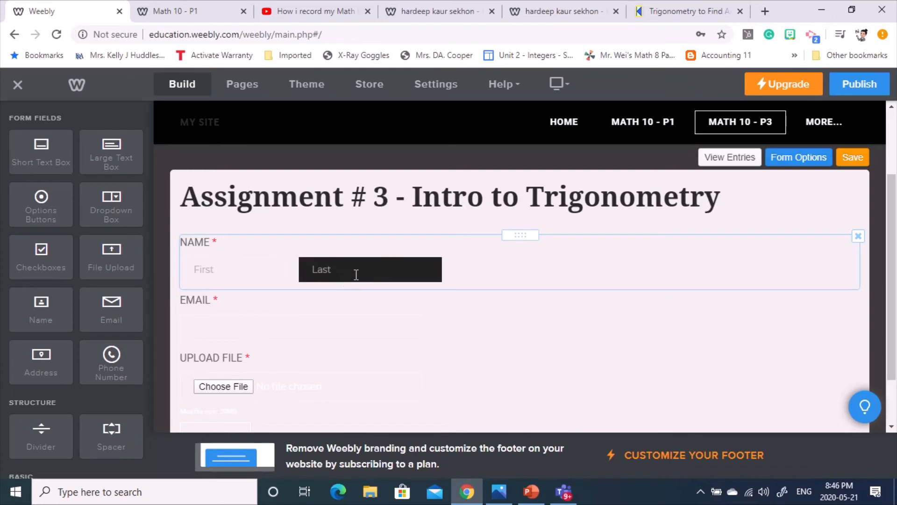
click(248, 324)
click(841, 253)
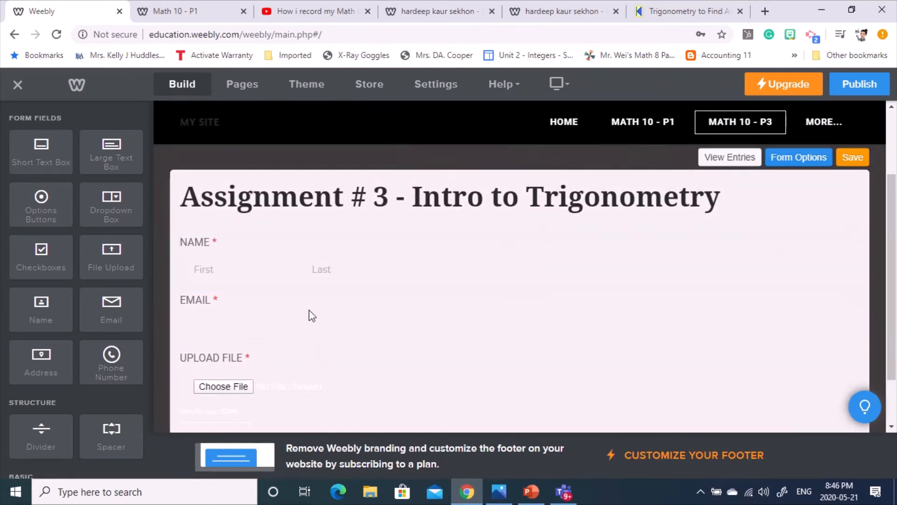
click(541, 254)
click(202, 271)
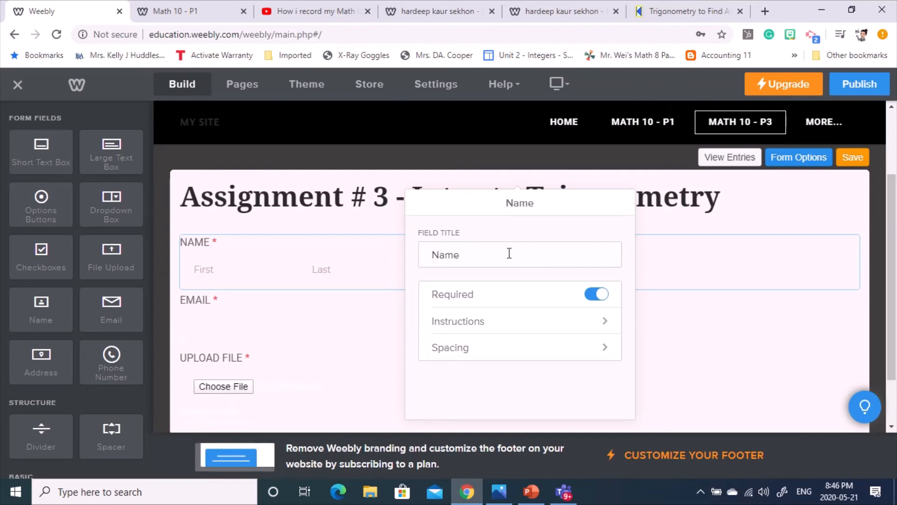
click(771, 338)
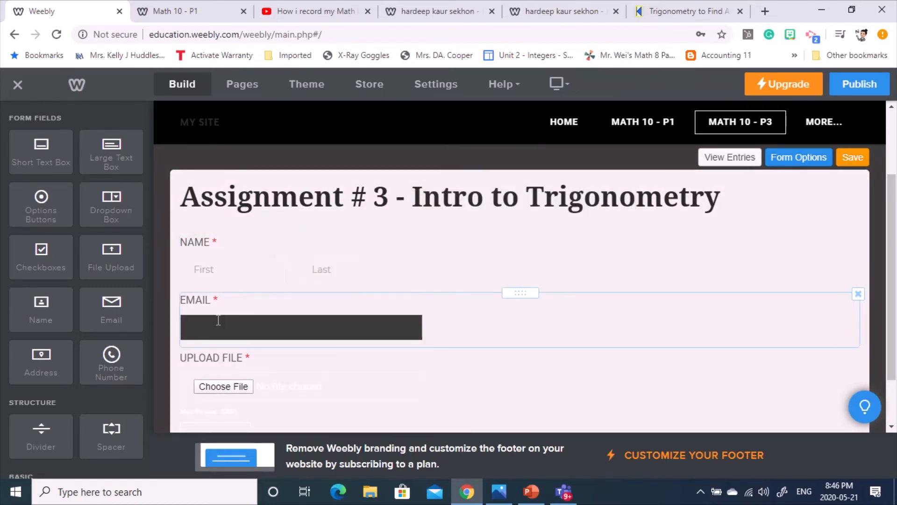
scroll(448, 308, down, 2)
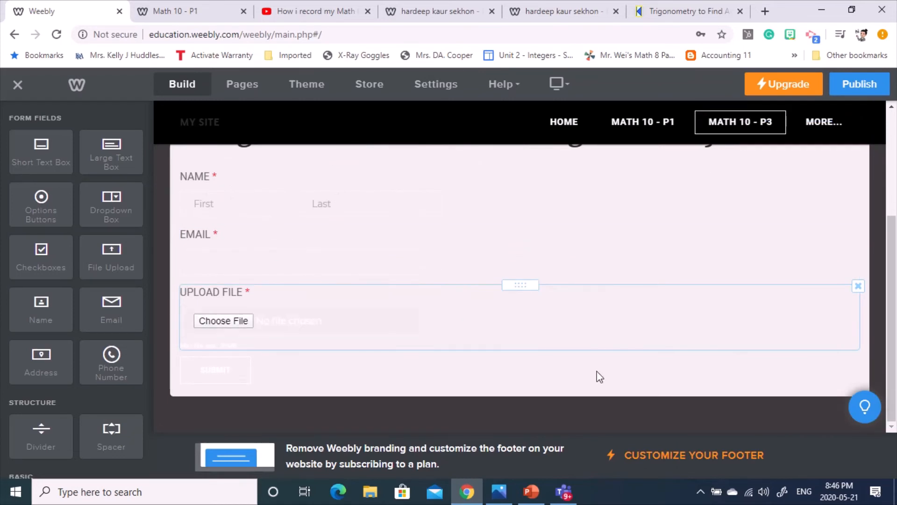
scroll(344, 381, up, 3)
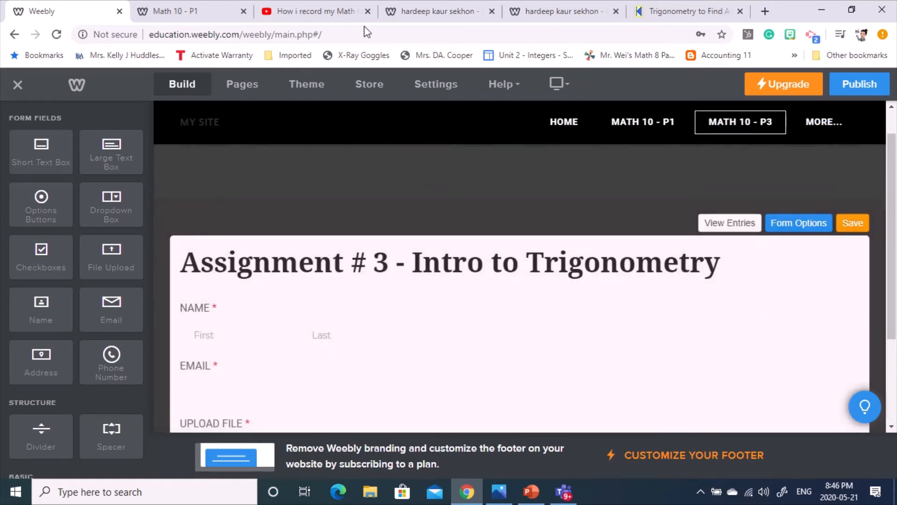
mouse_move(324, 31)
click(358, 40)
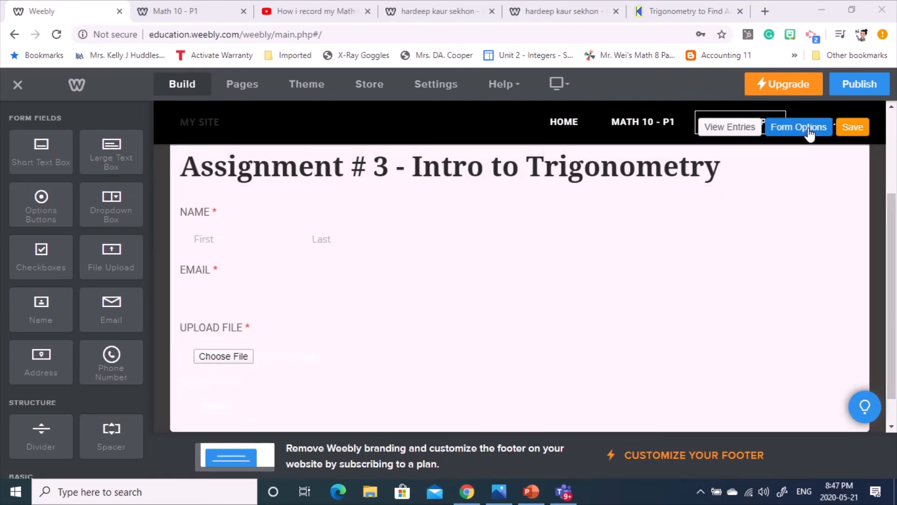
- Review the form's Confirmation options and the UPLOAD FILE field settings without changing them
click(808, 132)
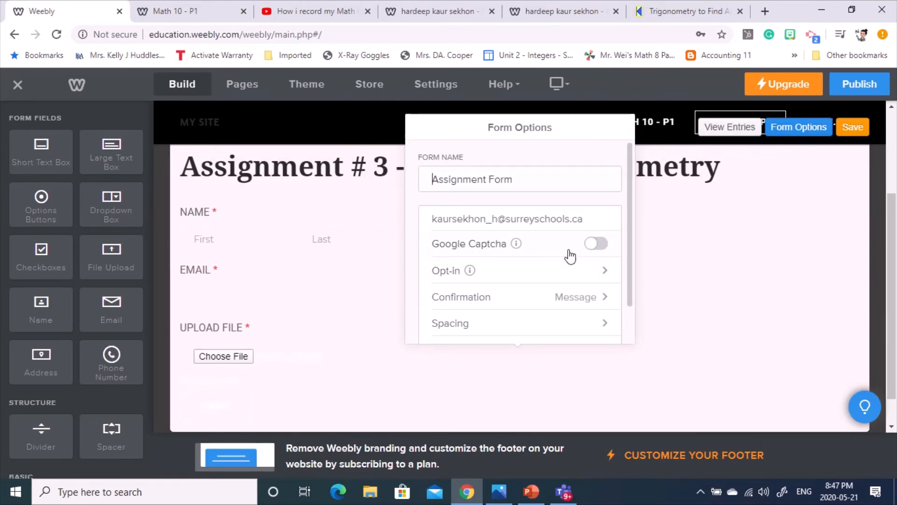
click(595, 299)
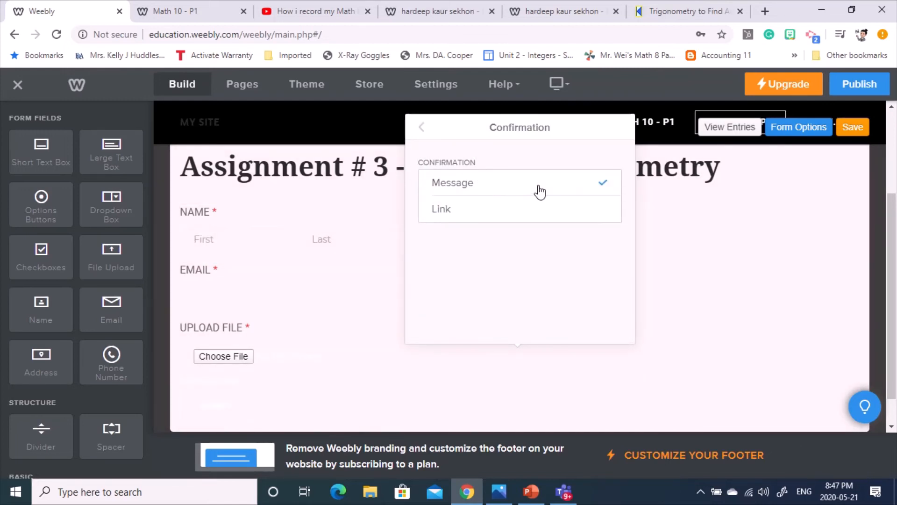
click(423, 127)
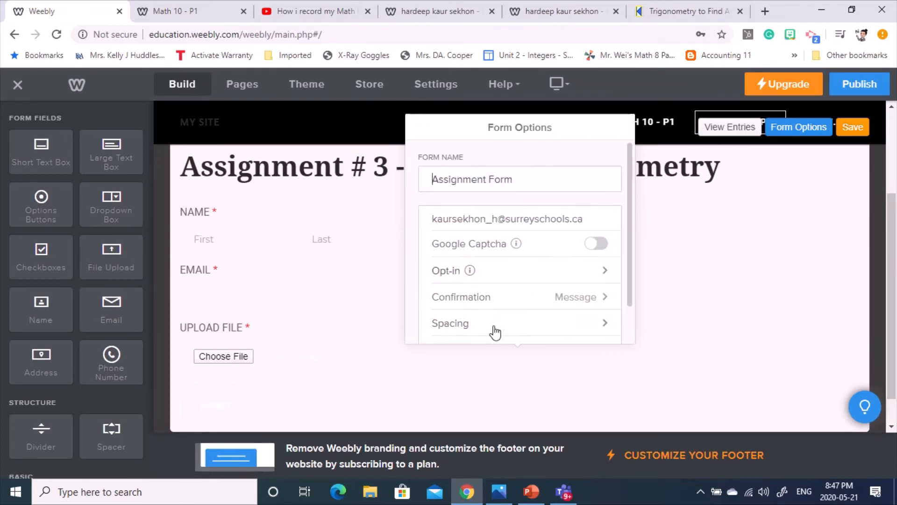
scroll(495, 335, down, 1)
click(660, 355)
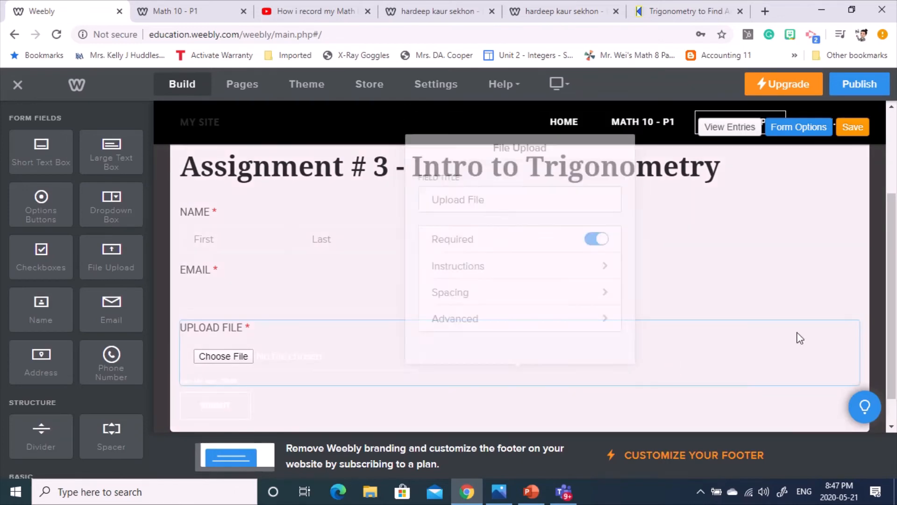
- Check the form's empty entries list, then save the Assignment # 3 form
click(369, 417)
click(731, 128)
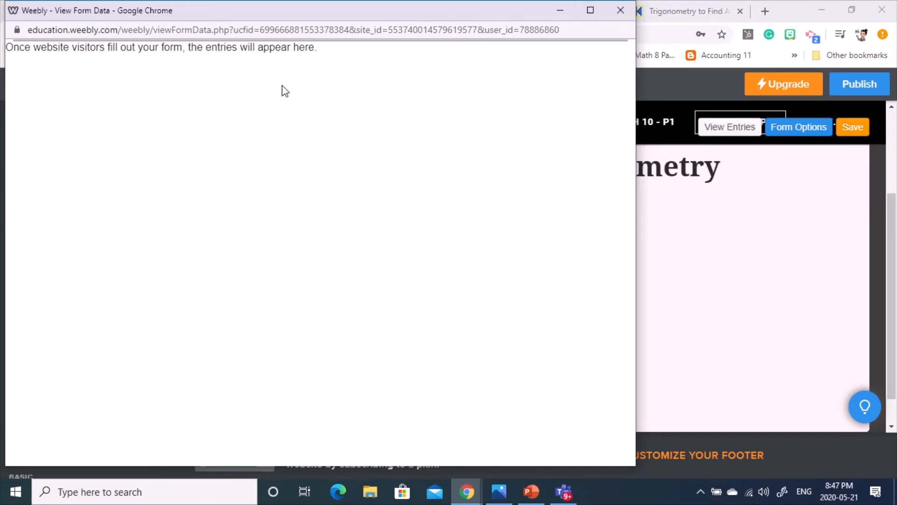
click(621, 12)
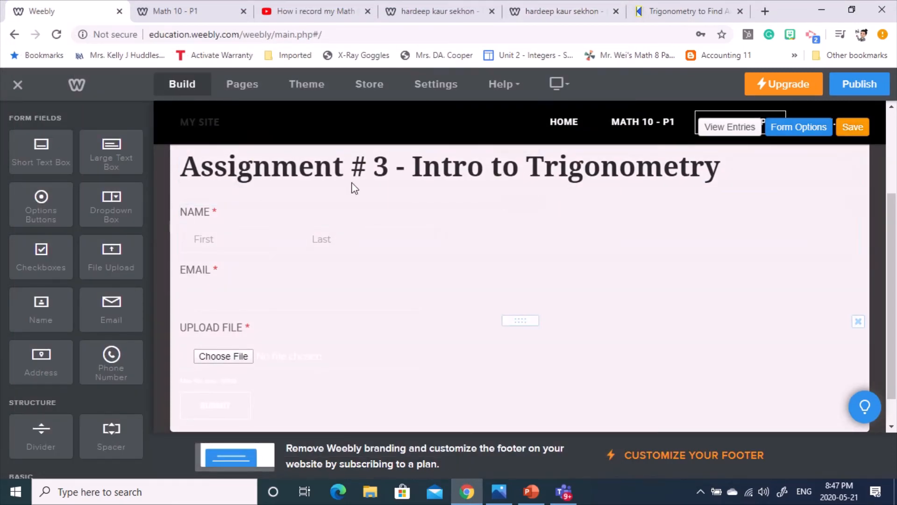
click(853, 133)
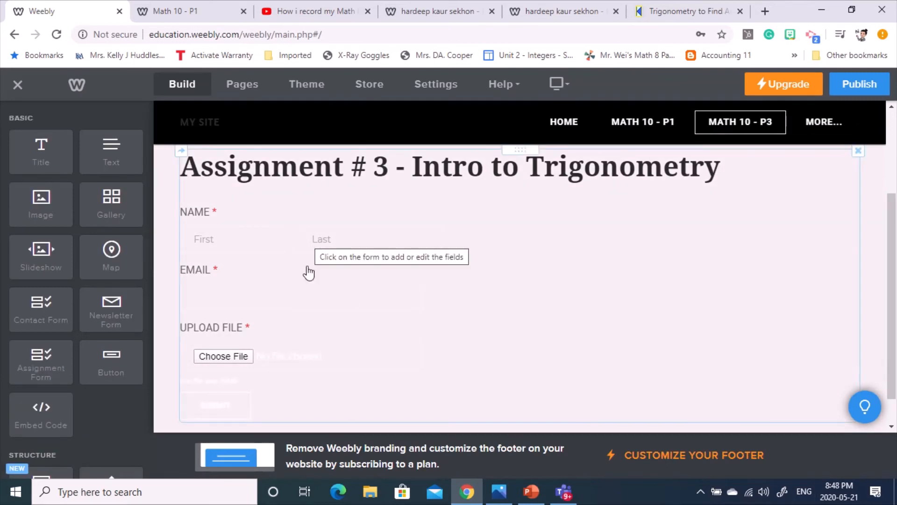
- Publish the site with the new assignment form and open the live site from the link
scroll(881, 340, down, 1)
scroll(881, 340, up, 4)
scroll(517, 296, down, 3)
scroll(443, 255, up, 1)
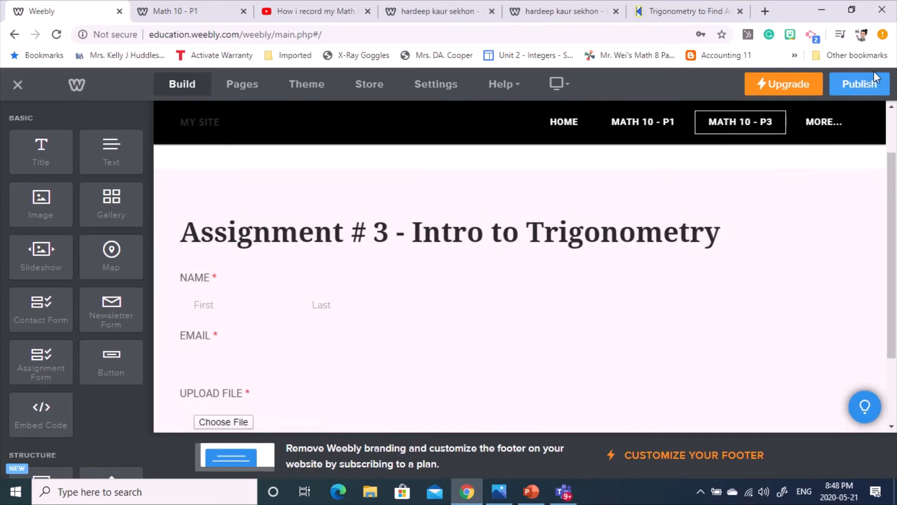
click(860, 84)
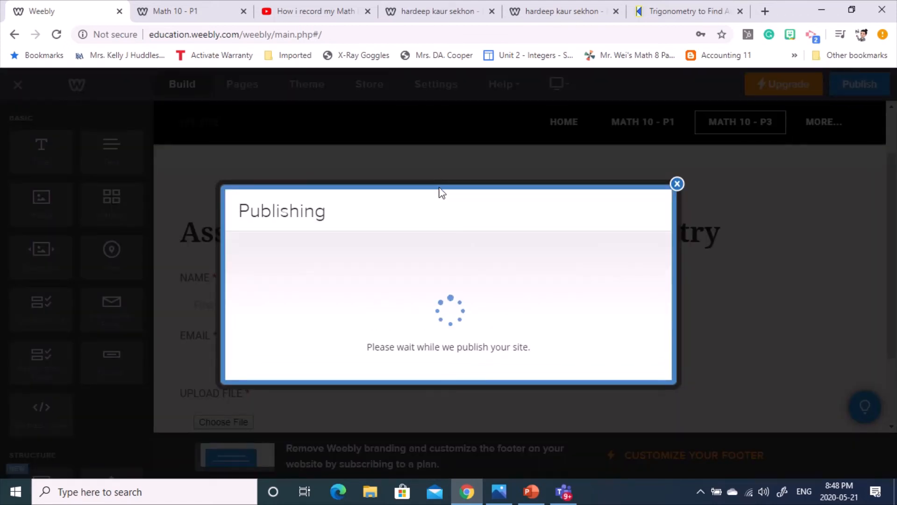
click(386, 222)
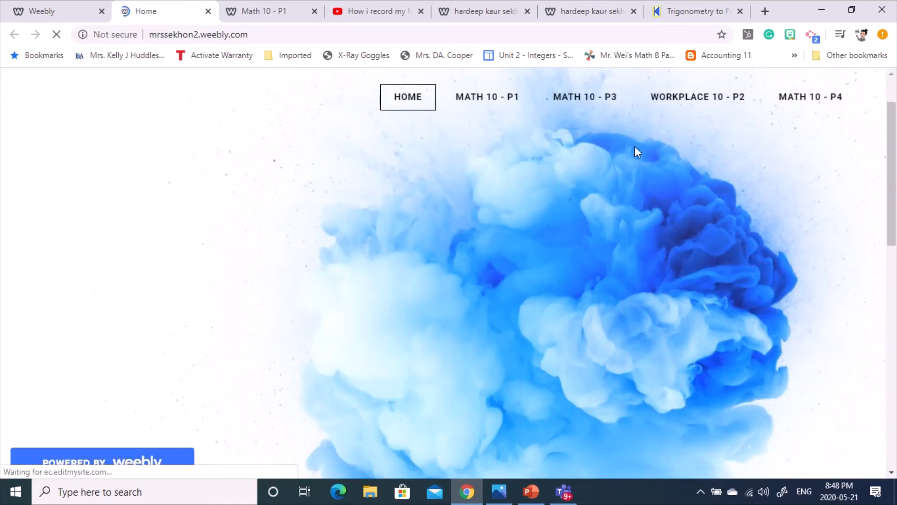
- On the live Math 10 - P3 page, enter a first name and a suggested email address
click(591, 96)
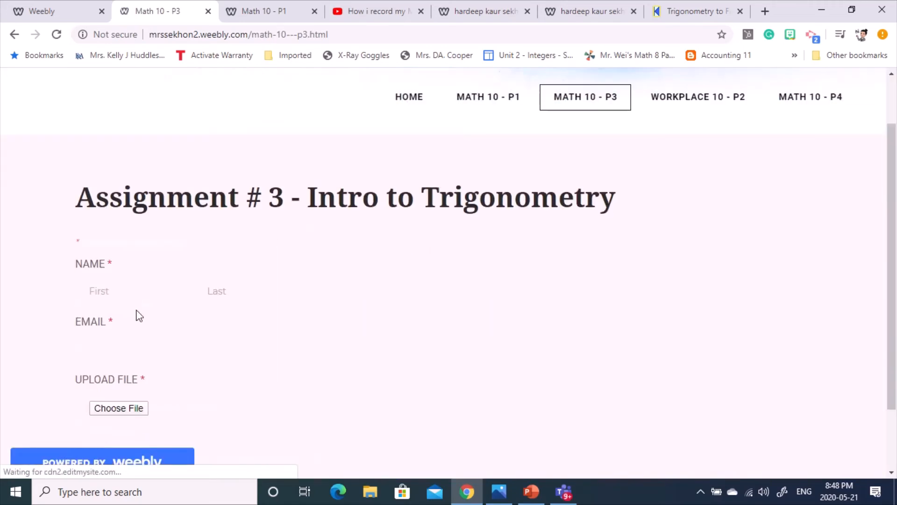
click(135, 291)
key(Tab)
key(BackSpace)
key(BackSpace)
key(Tab)
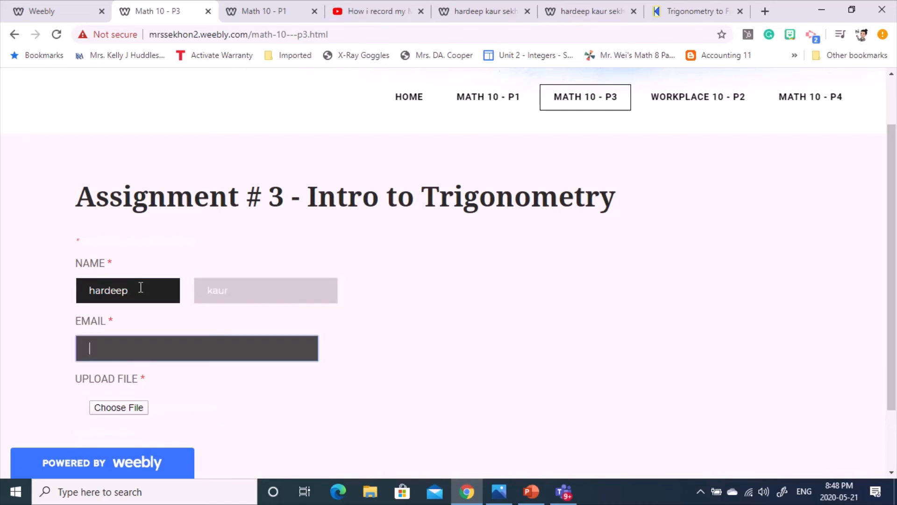
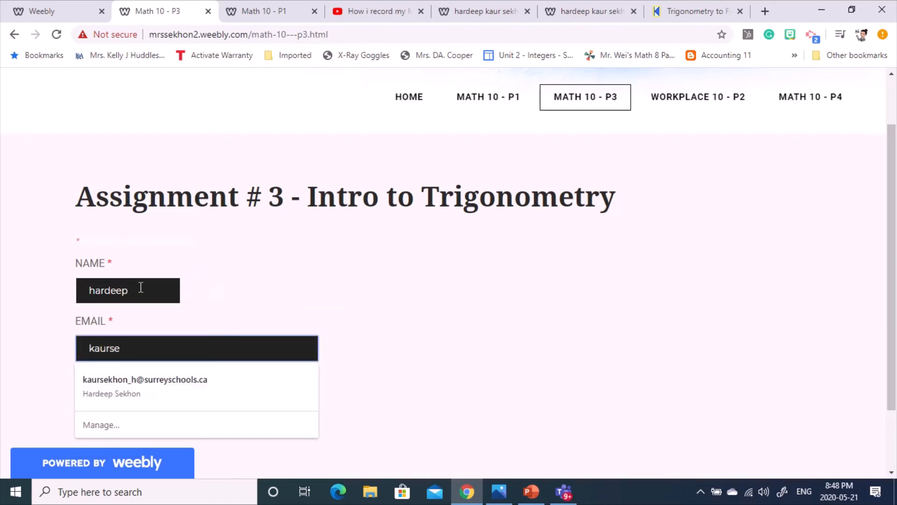
key(Down)
key(Return)
- Attach the YouTube logo image, submit the form, then go back a page
click(122, 407)
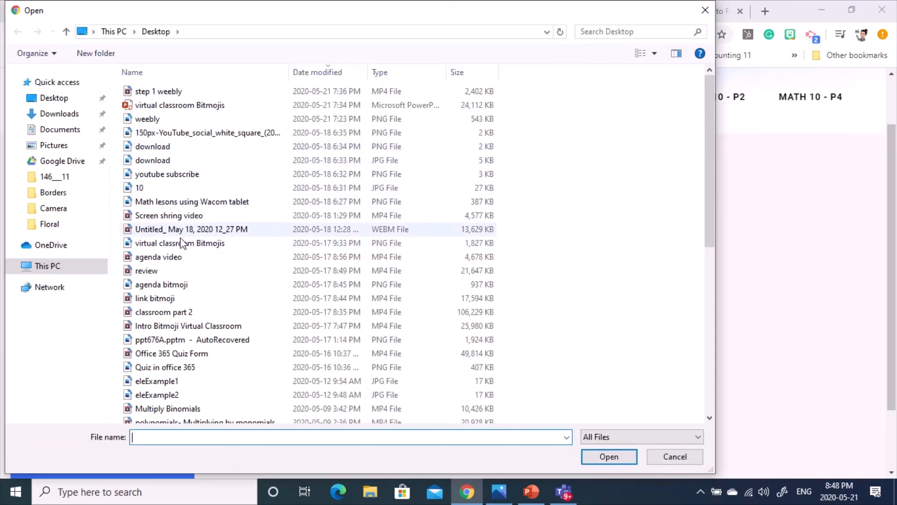
scroll(189, 264, down, 4)
scroll(150, 117, up, 3)
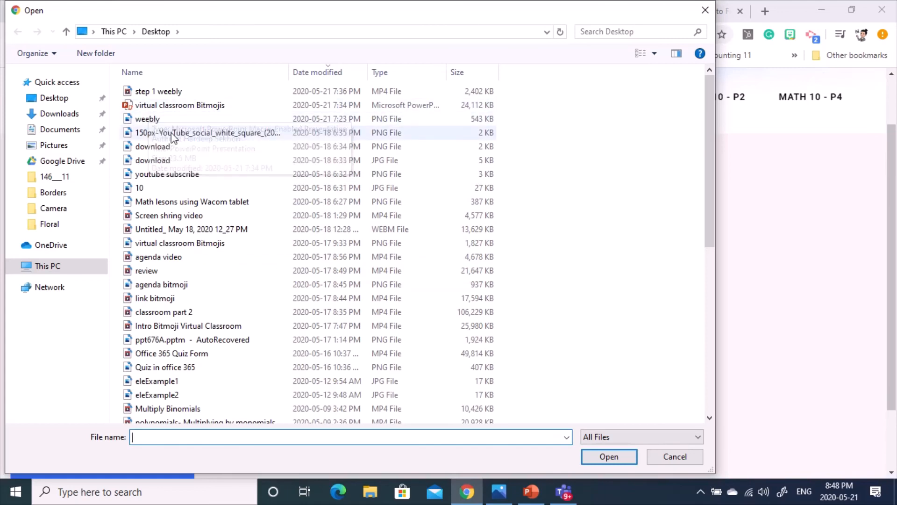
double_click(171, 135)
scroll(446, 381, down, 2)
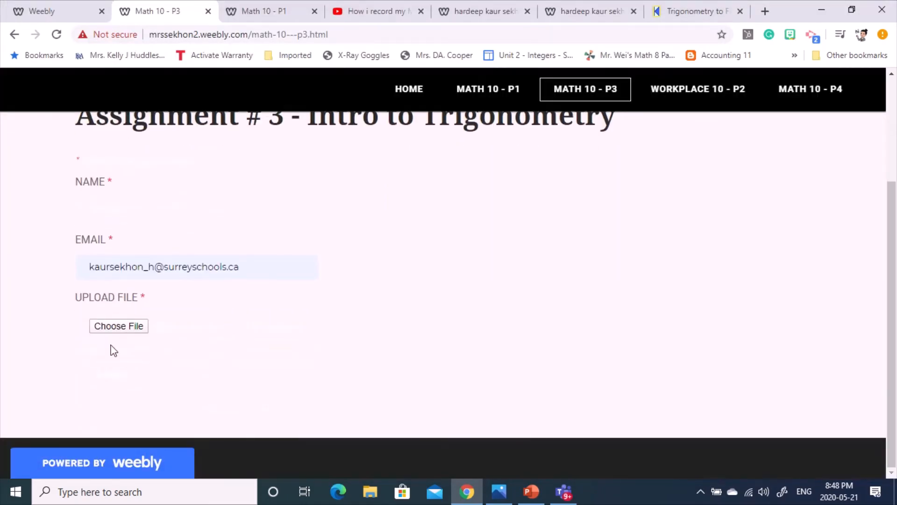
click(122, 377)
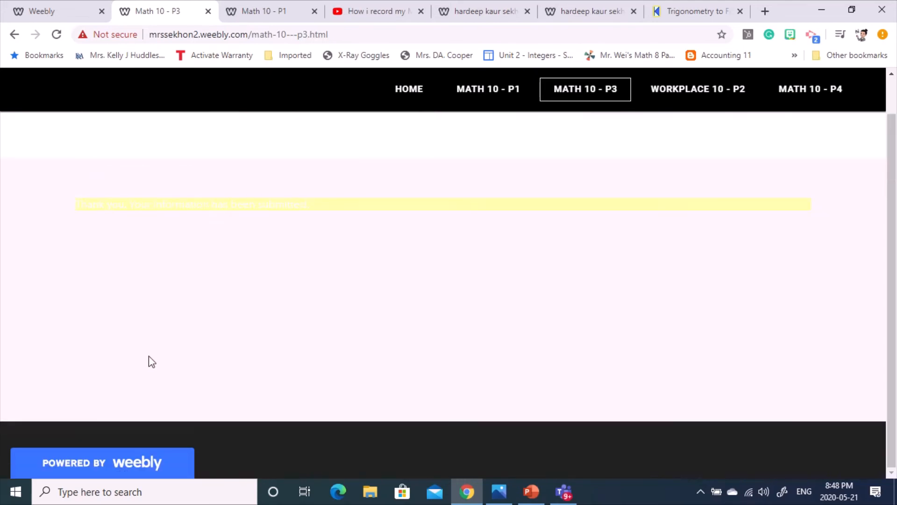
click(14, 34)
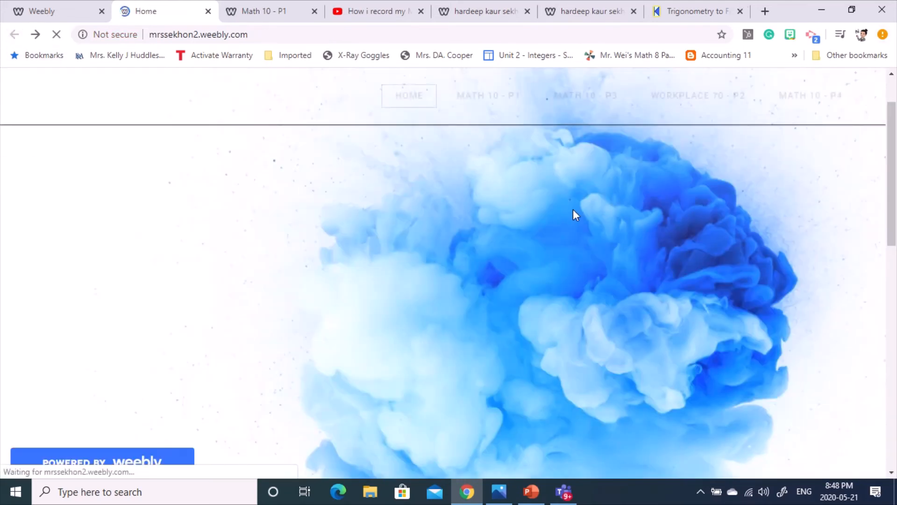
- Highlight the faint 'Thank you. Your information has been submitted.' message, then return to the editor
click(356, 42)
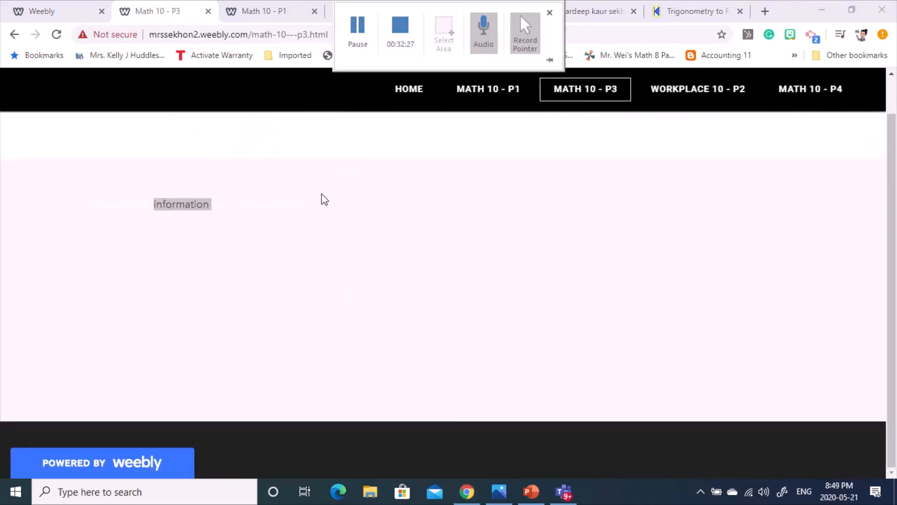
click(288, 234)
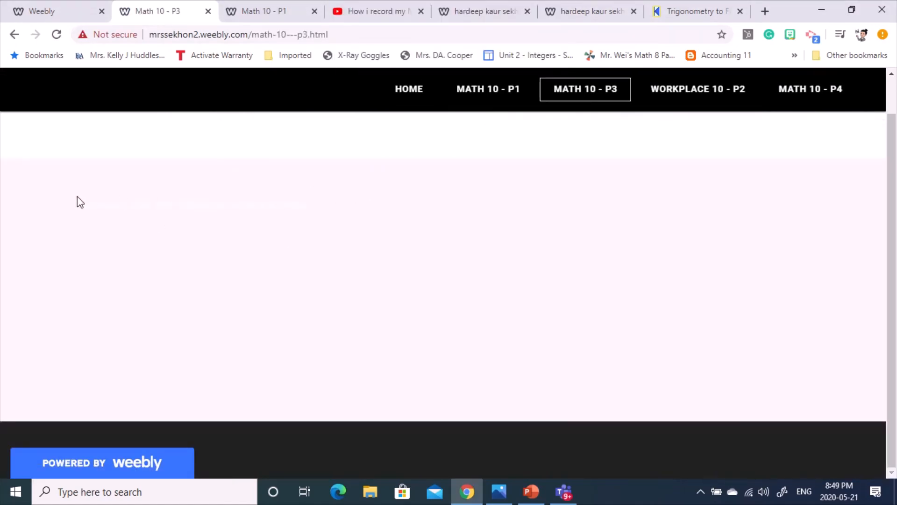
drag(217, 204, 294, 206)
click(108, 222)
drag(79, 207, 484, 206)
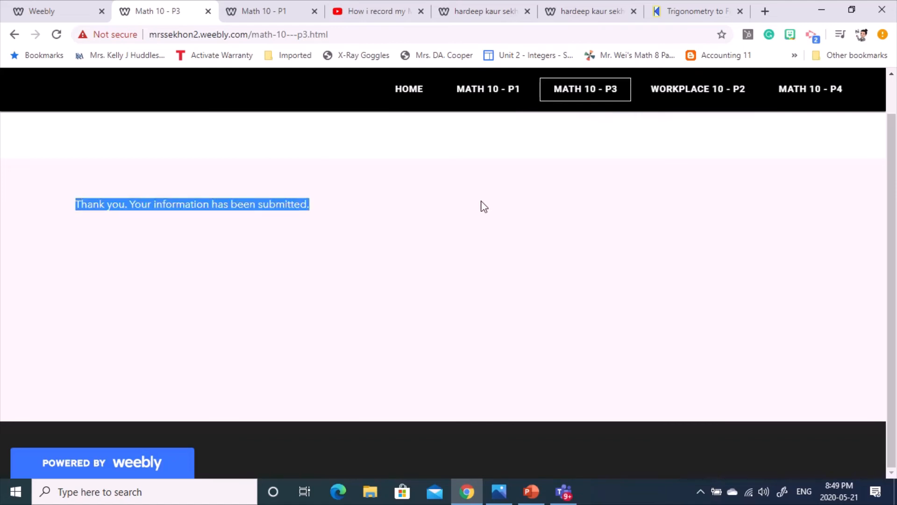
click(412, 254)
drag(59, 206, 355, 209)
click(375, 189)
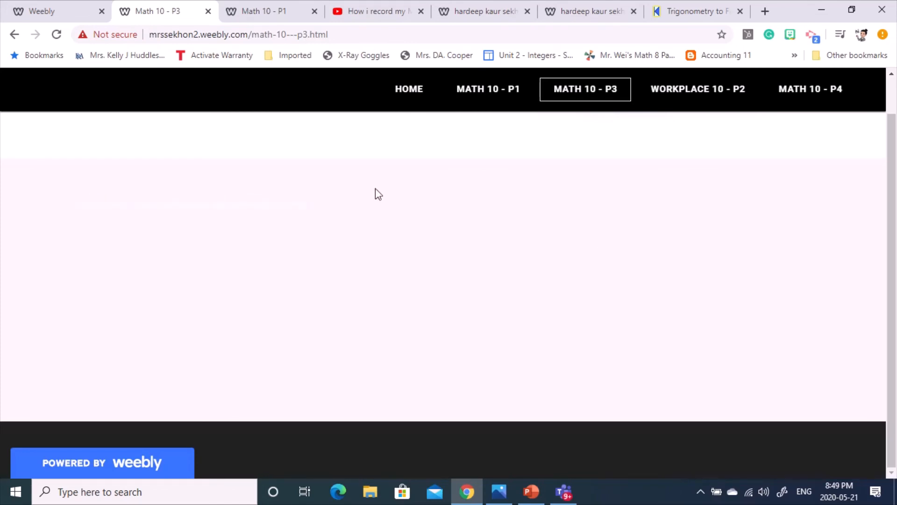
click(54, 9)
- Dismiss the publish notice and open the form's entries, viewing each of the three submissions
click(677, 144)
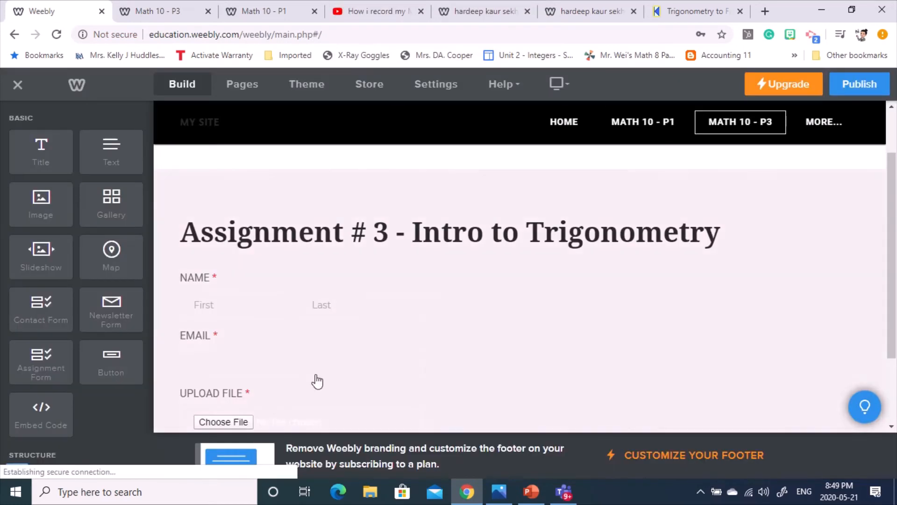
click(780, 255)
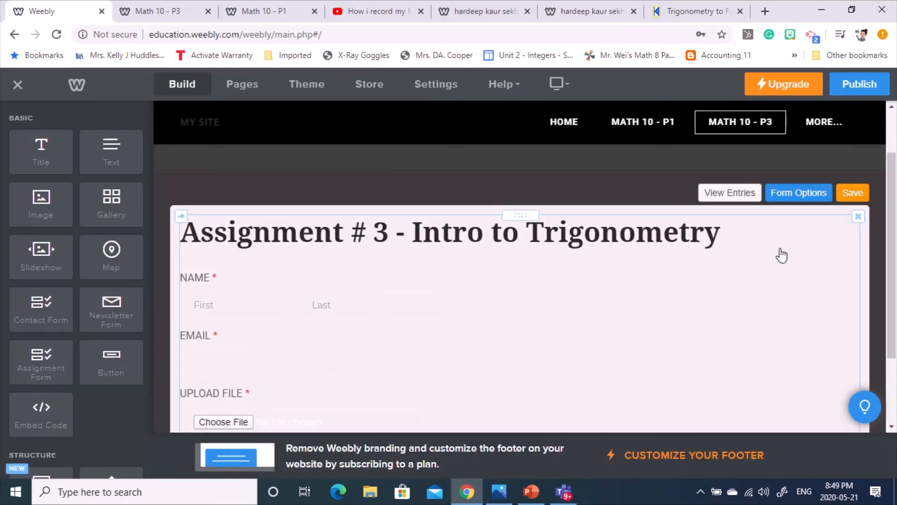
click(733, 201)
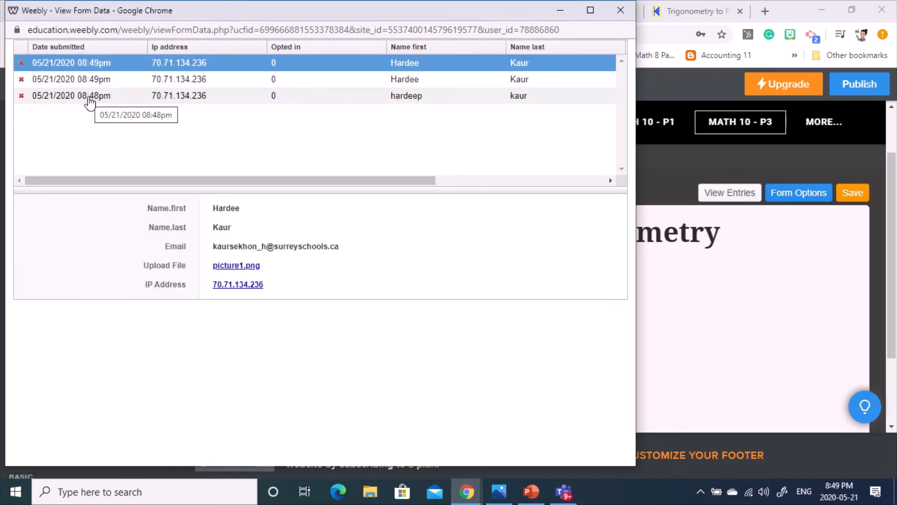
click(90, 99)
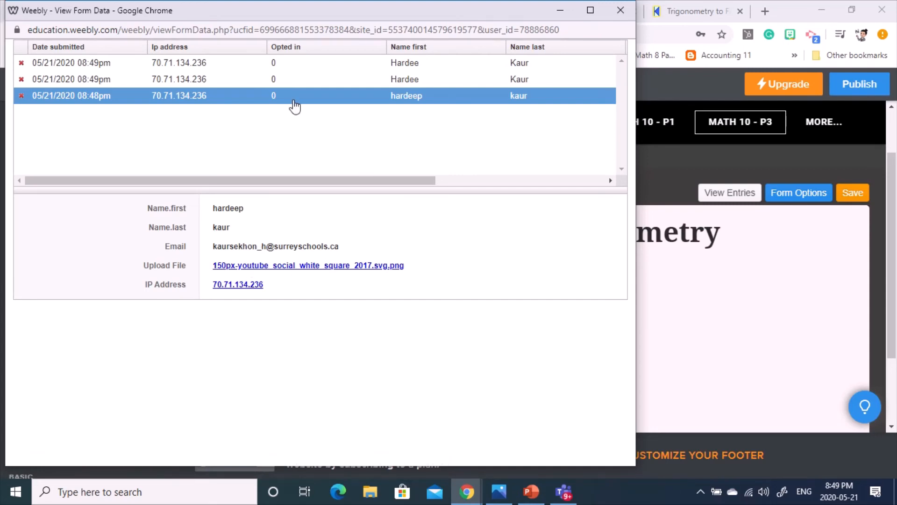
click(223, 88)
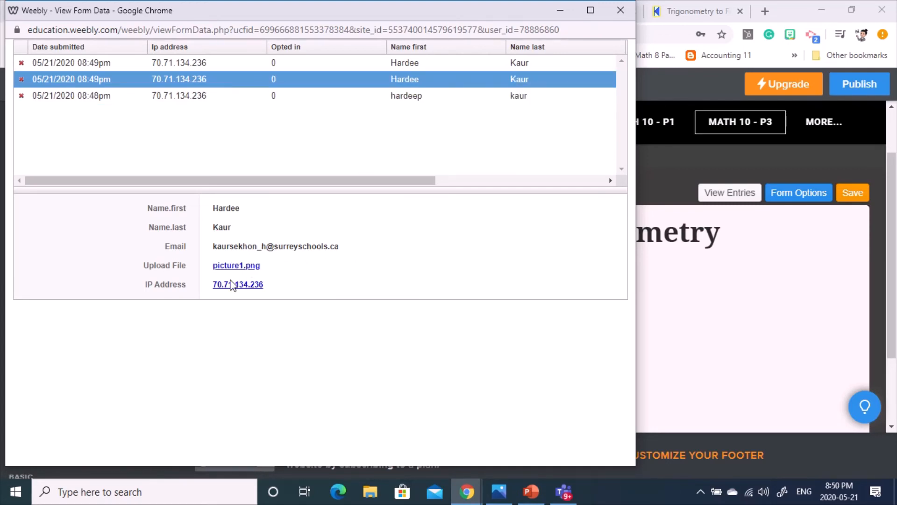
click(248, 71)
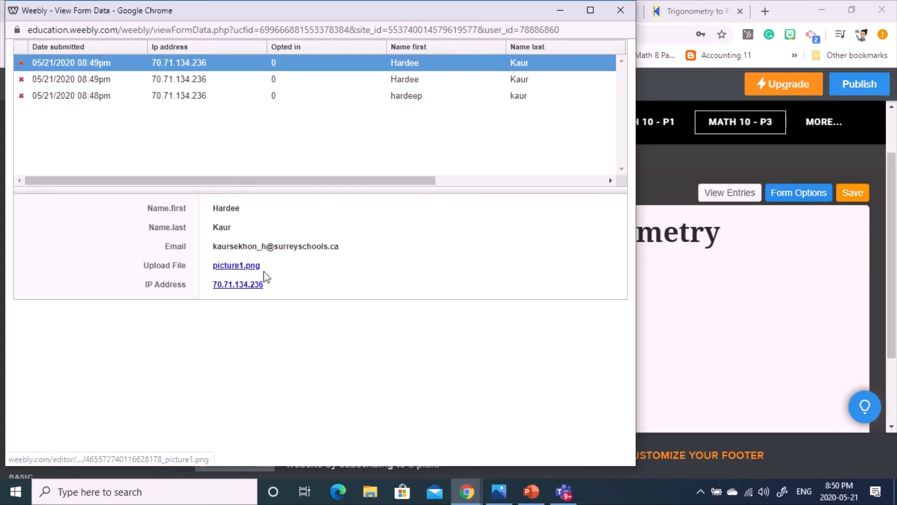
- Open the uploaded picture1.png in its own tab, then return and close the entries window
click(240, 266)
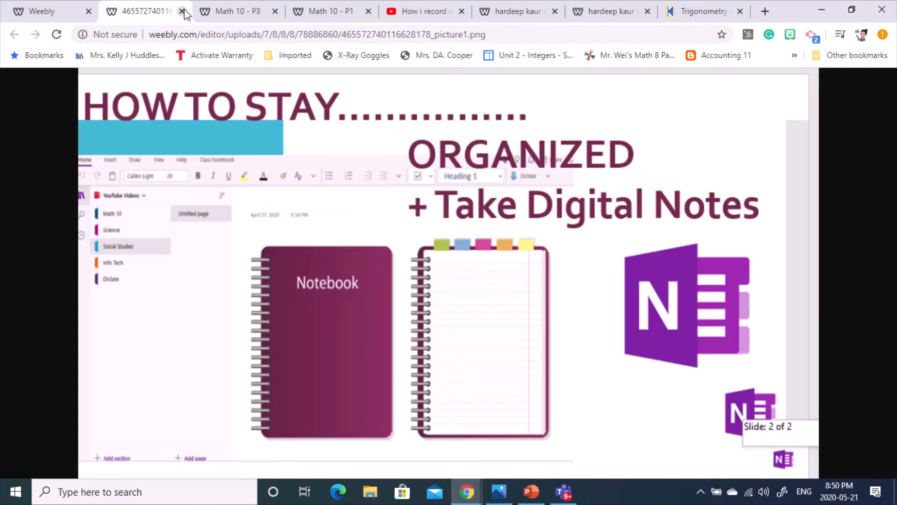
click(34, 10)
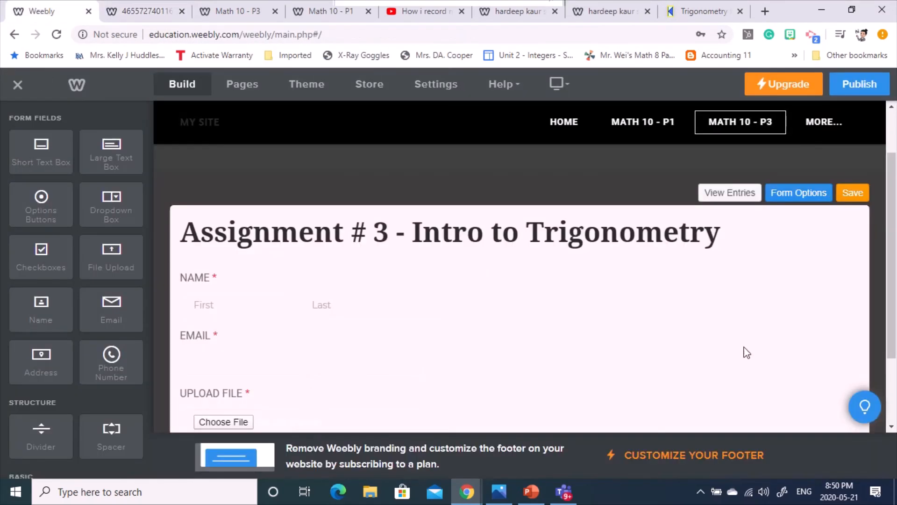
click(726, 193)
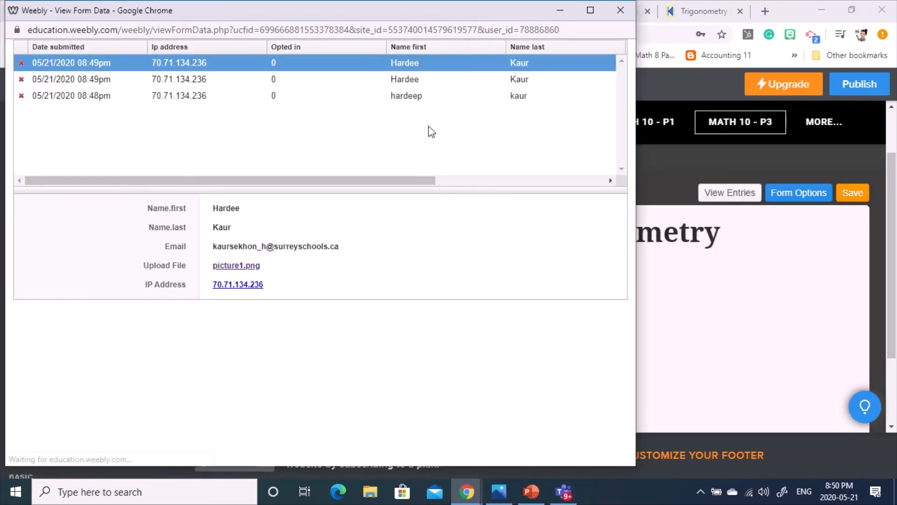
click(622, 11)
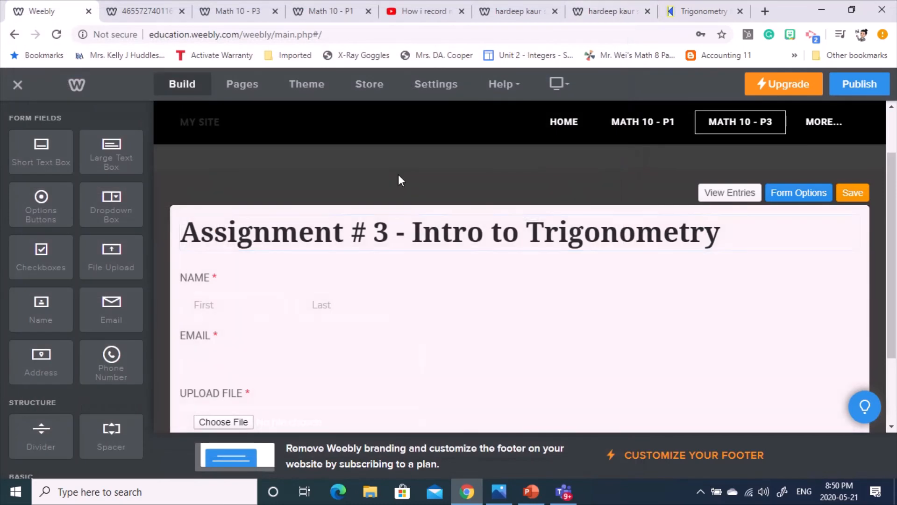
- Drag a YouTube element from the Media section to the top of the page, above the Assignment # 3 heading
scroll(41, 318, down, 3)
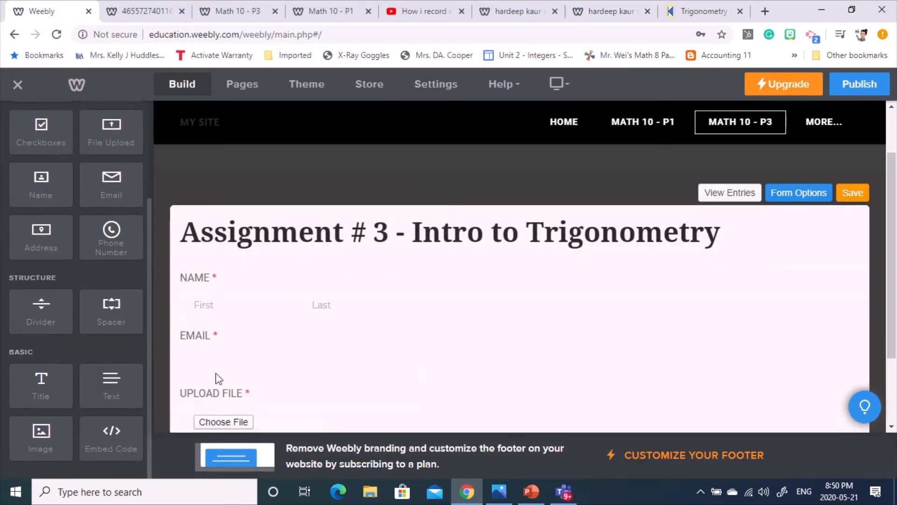
scroll(43, 318, up, 3)
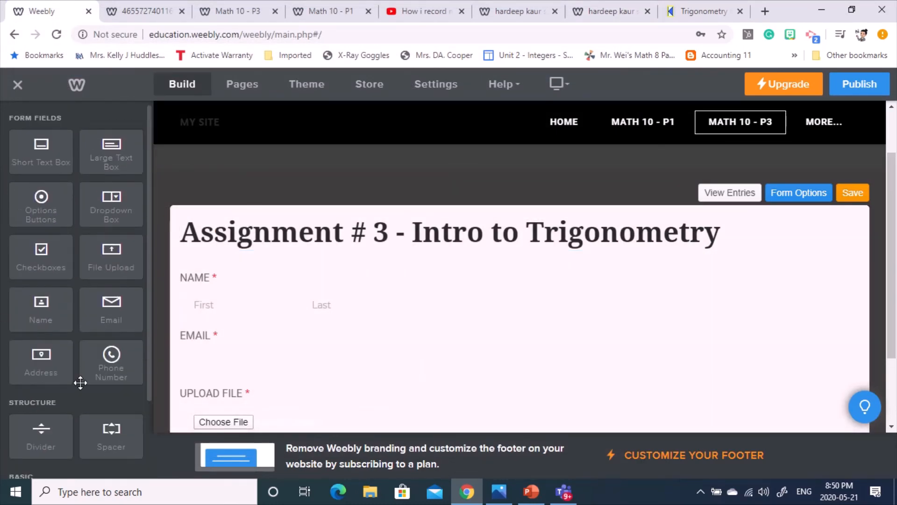
scroll(78, 379, down, 3)
scroll(65, 317, up, 3)
click(853, 193)
scroll(872, 300, down, 2)
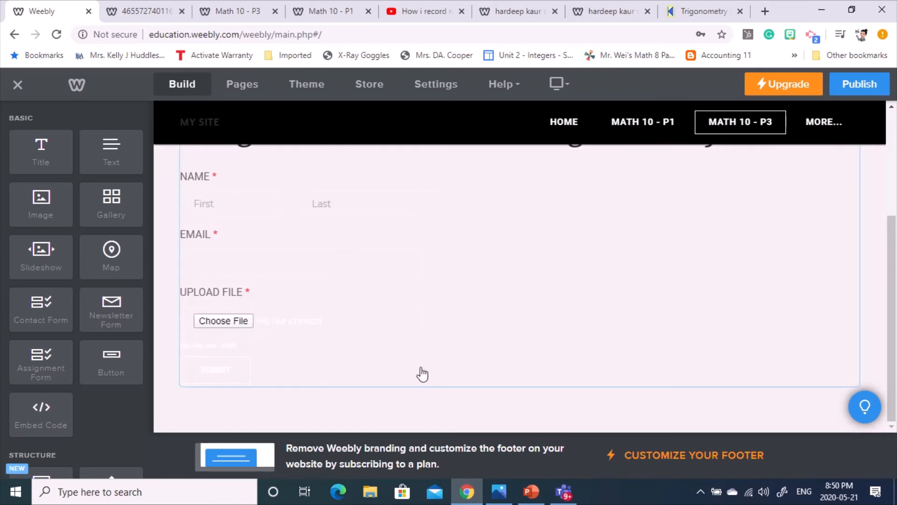
scroll(649, 246, up, 4)
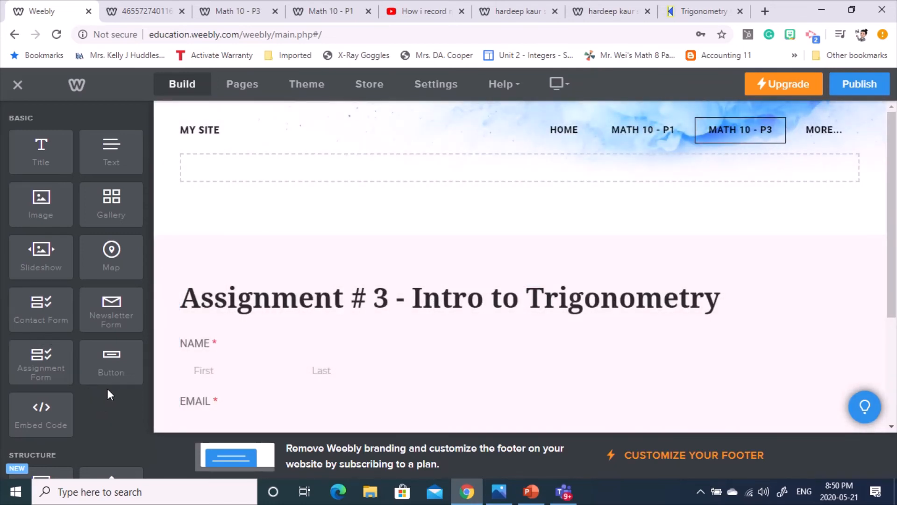
scroll(109, 383, down, 4)
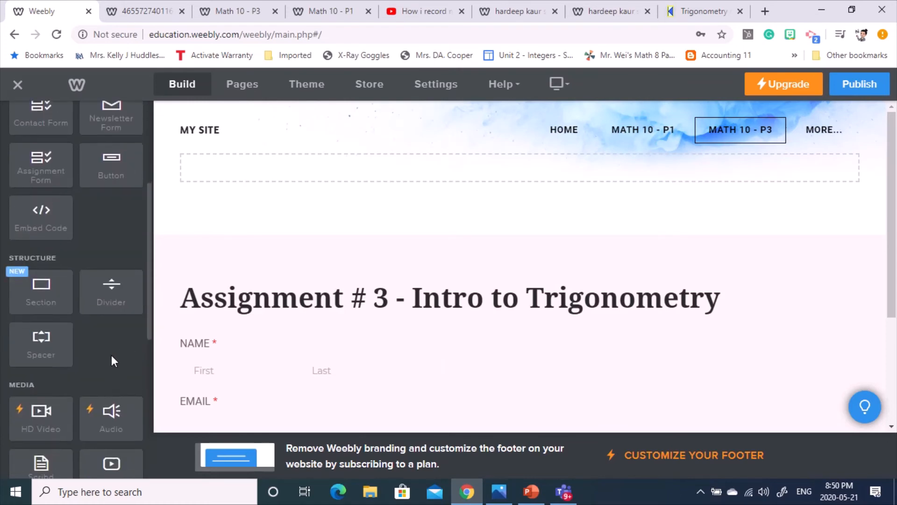
scroll(112, 360, down, 4)
scroll(112, 200, down, 4)
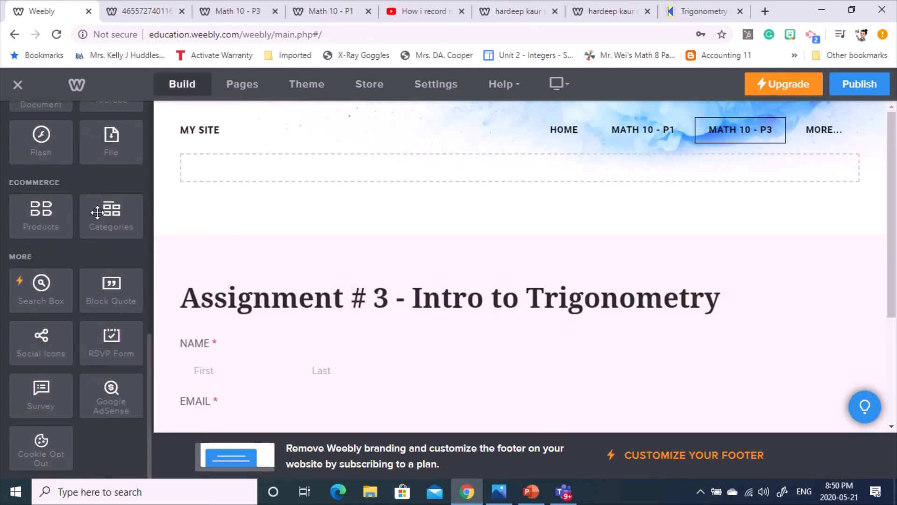
scroll(124, 291, up, 3)
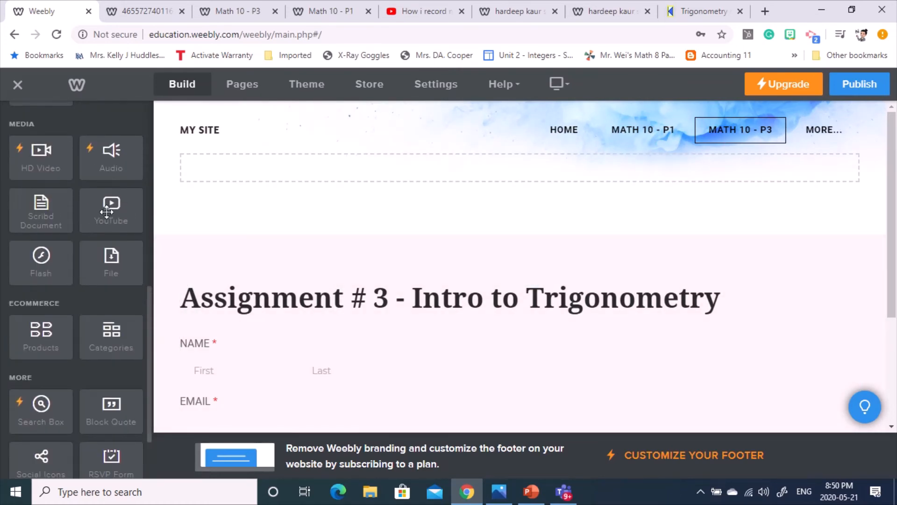
drag(106, 211, 548, 174)
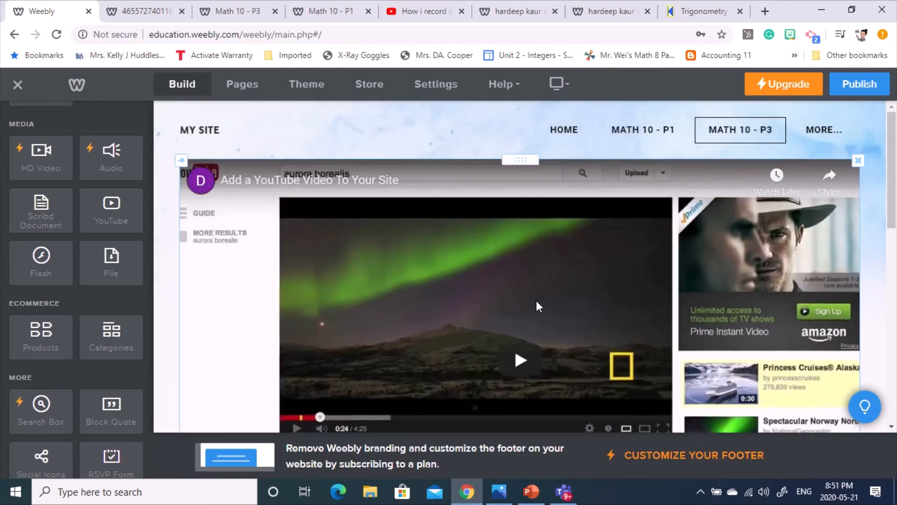
- Open the placeholder video's settings panel, then switch to the 'How i record…' YouTube tab
scroll(537, 301, down, 5)
scroll(514, 290, up, 4)
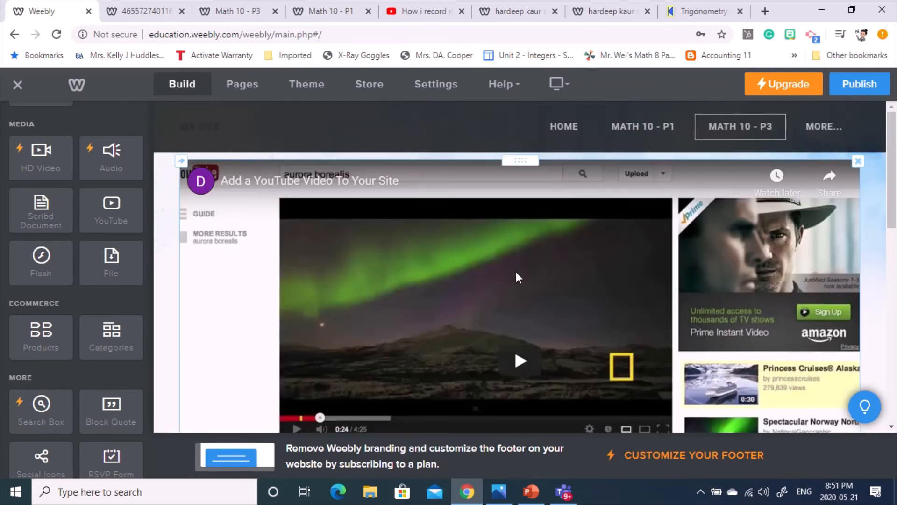
click(516, 276)
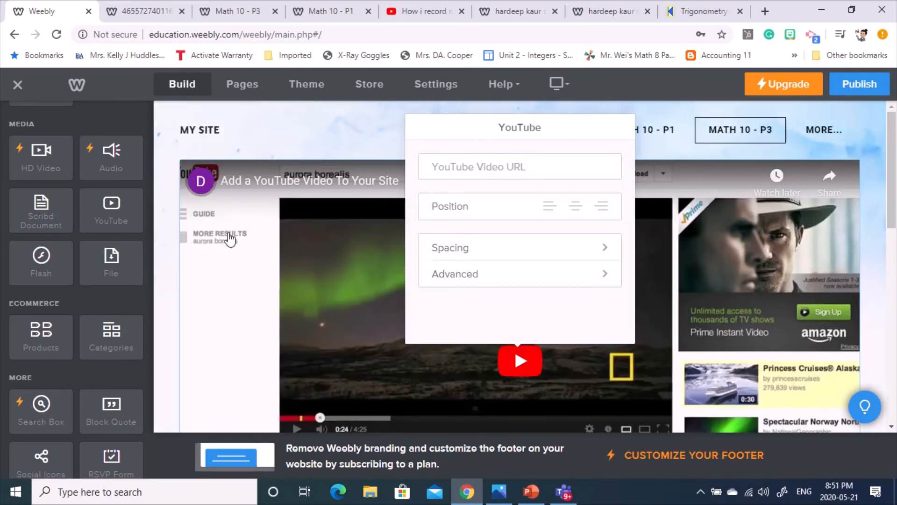
click(259, 139)
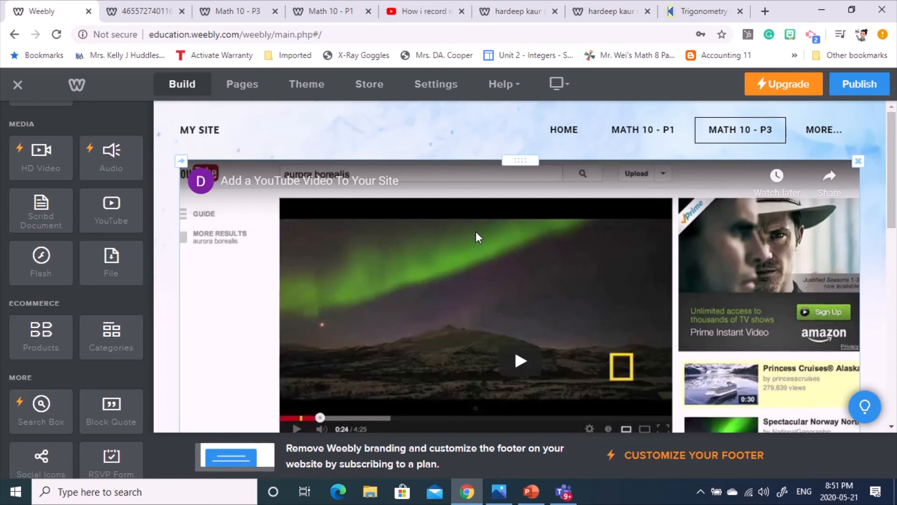
click(508, 274)
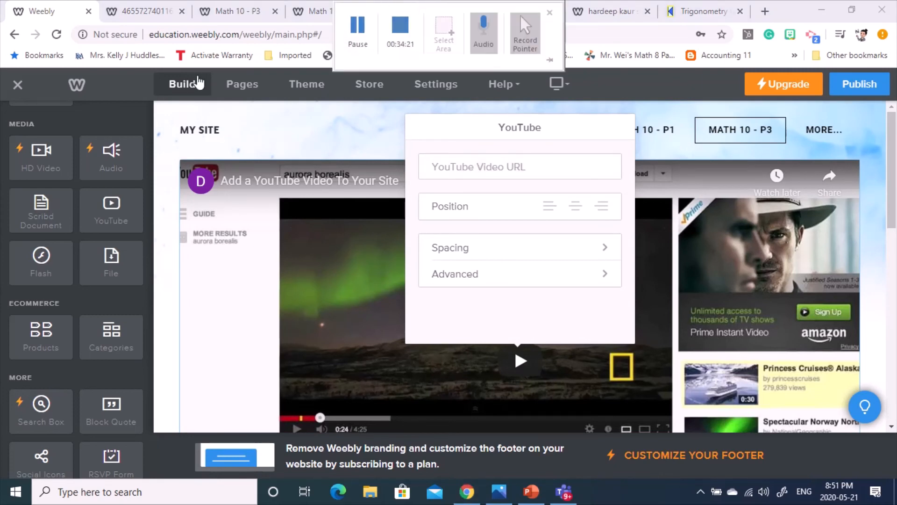
click(448, 14)
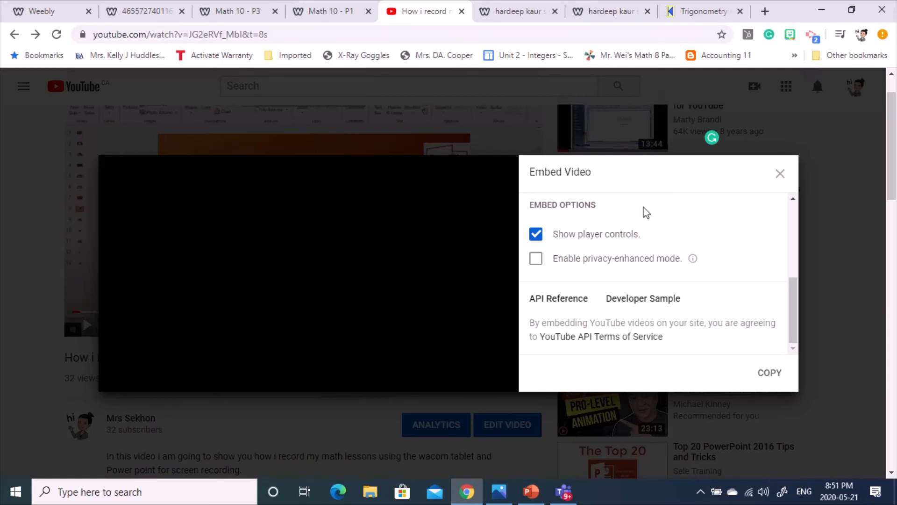
- Close YouTube's Embed Video dialog, copy the lesson video's URL, and return to the Weebly tab
click(780, 174)
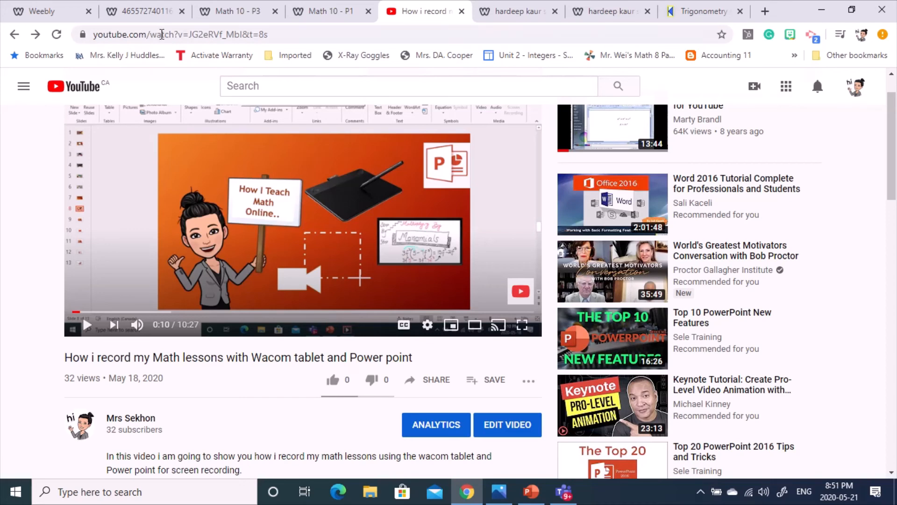
click(152, 35)
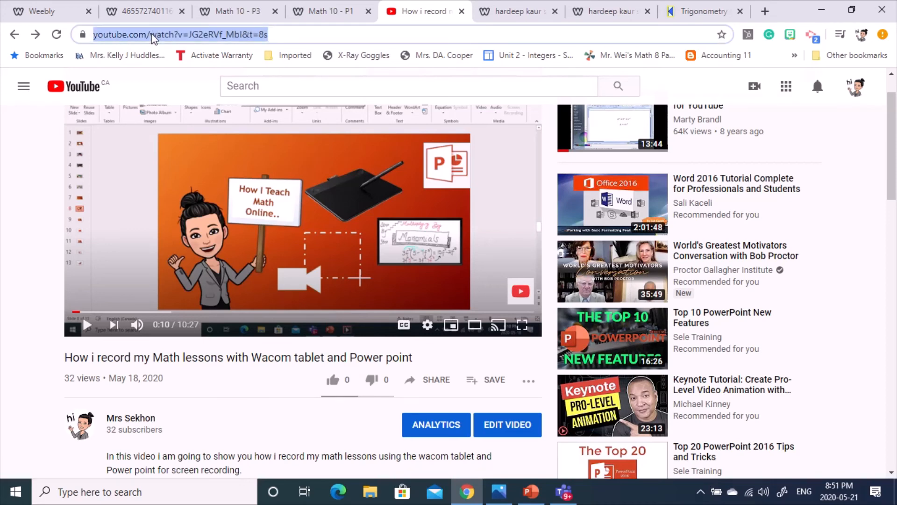
click(130, 10)
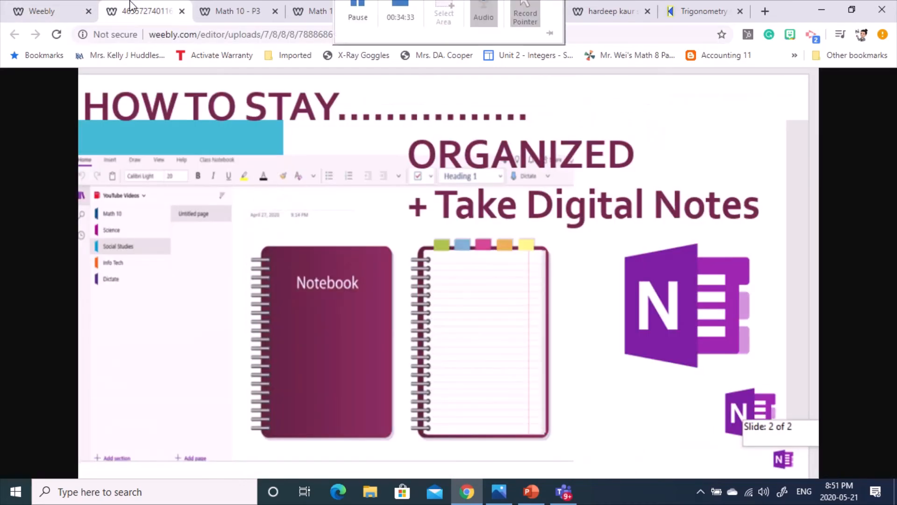
click(49, 11)
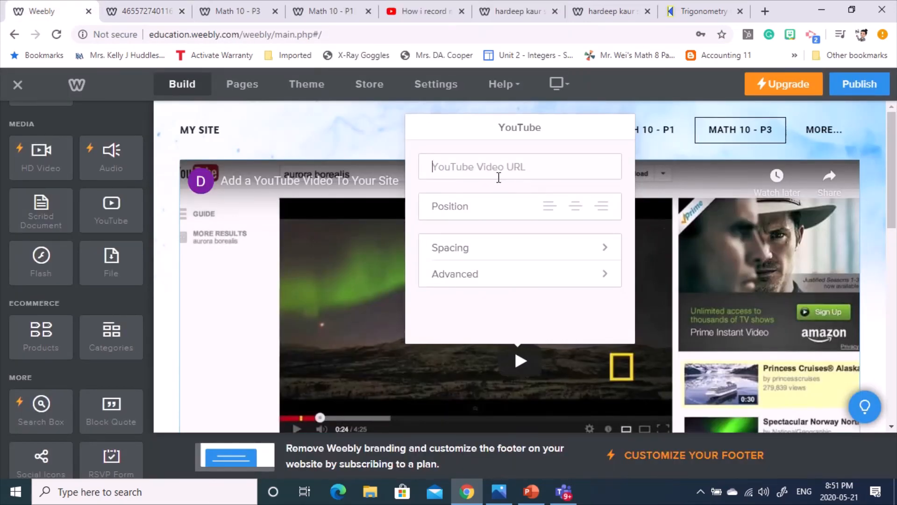
- Paste the 'How I Teach Math Online' lesson URL into the video block and check its spacing margins
key(ctrl+v)
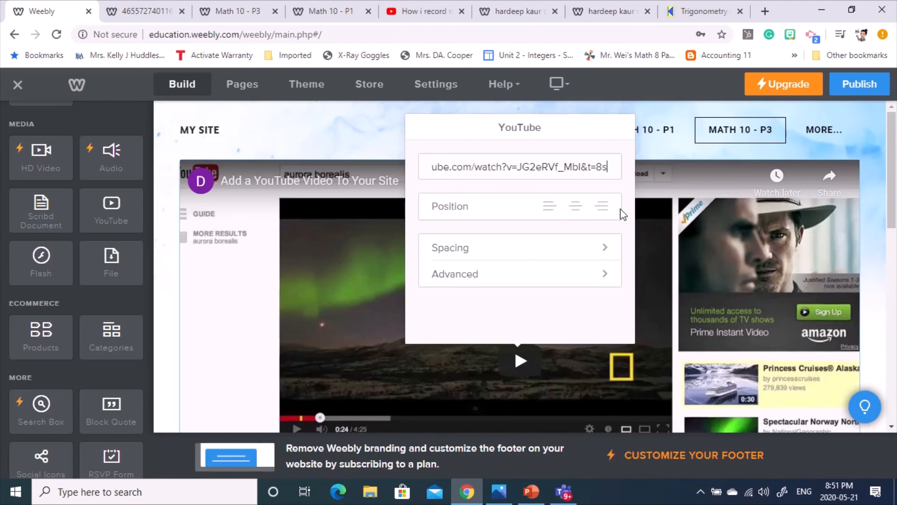
click(510, 248)
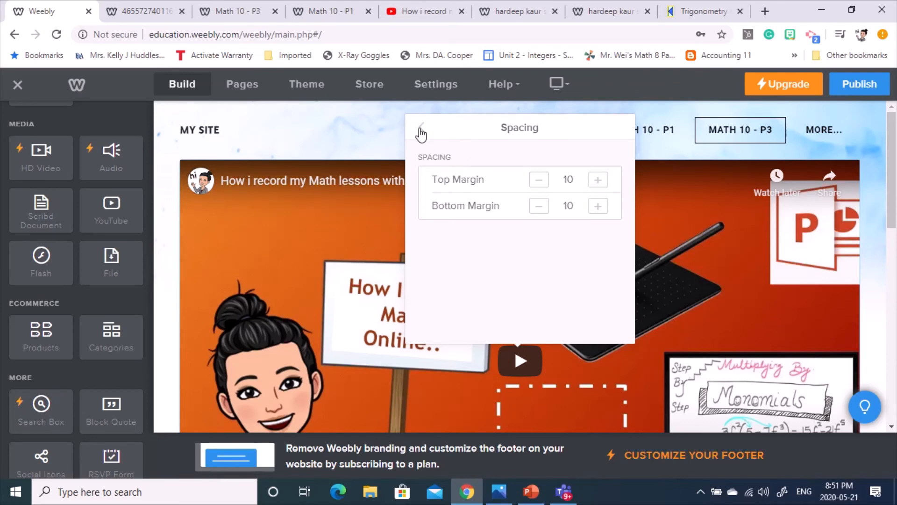
scroll(502, 284, down, 1)
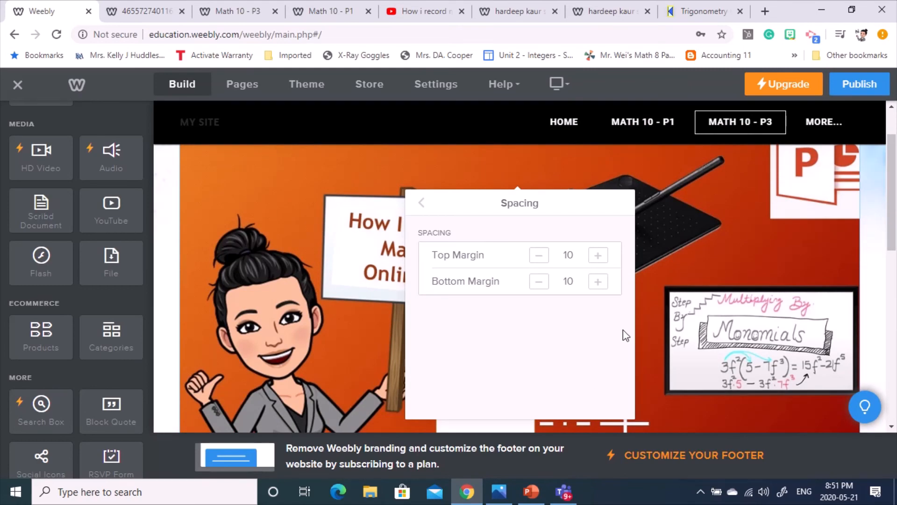
click(165, 292)
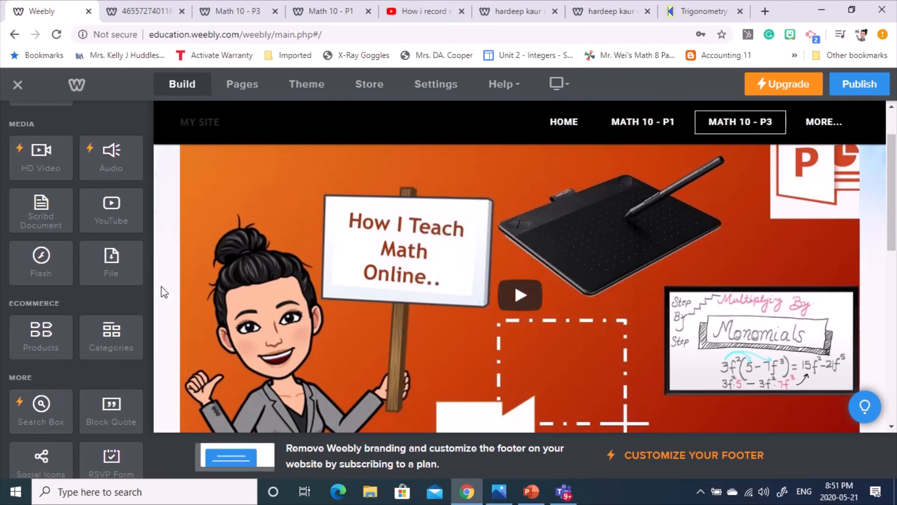
- Scroll the page to review the lesson video above Assignment # 3
scroll(620, 230, down, 3)
scroll(771, 292, up, 5)
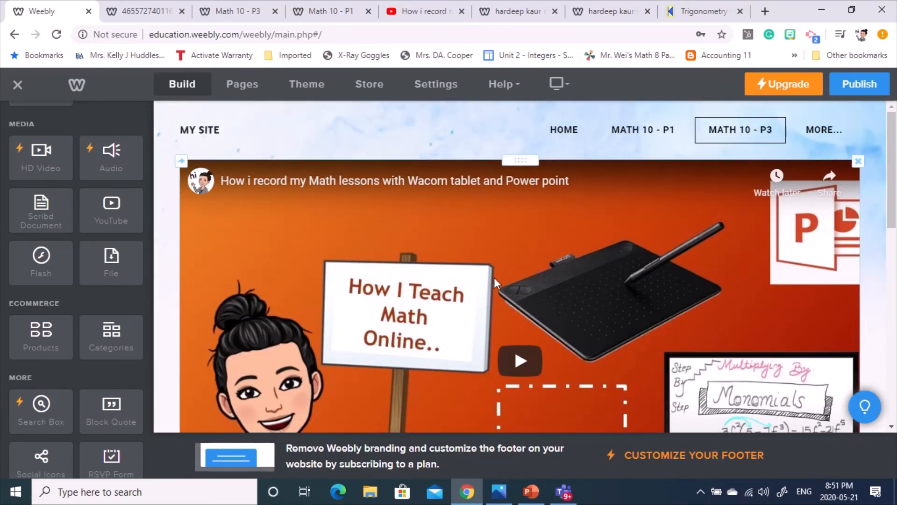
scroll(441, 245, down, 5)
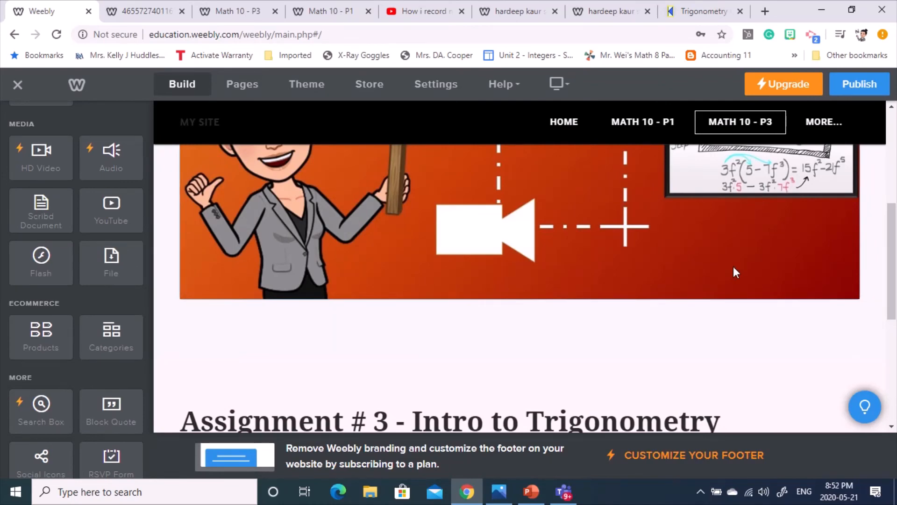
scroll(731, 367, up, 3)
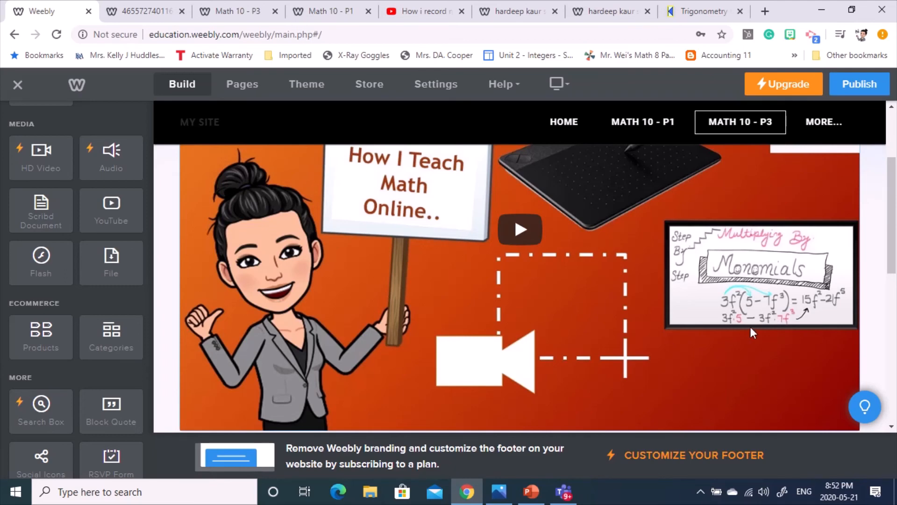
scroll(724, 328, down, 2)
scroll(556, 365, up, 2)
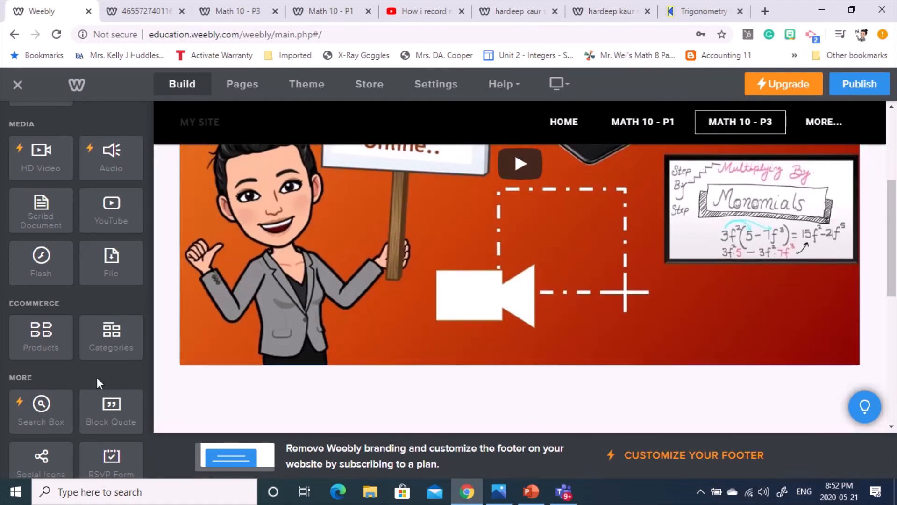
scroll(96, 374, down, 3)
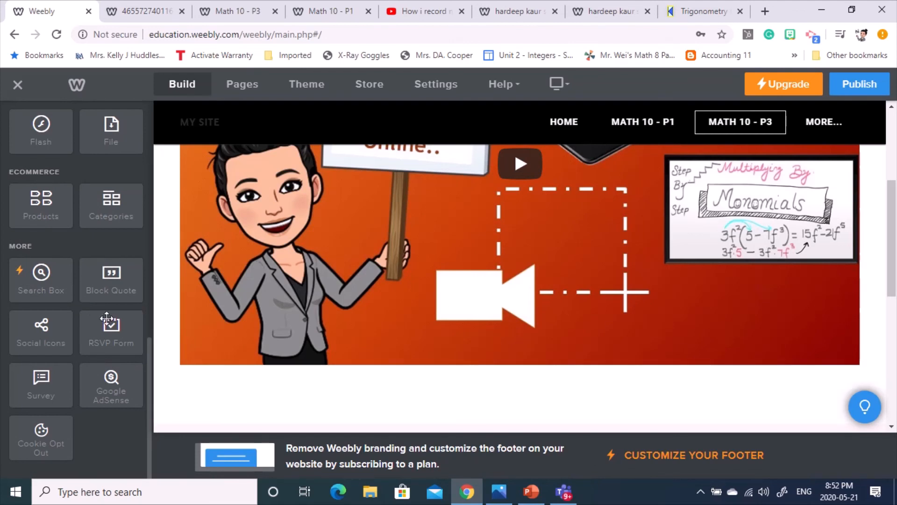
scroll(94, 306, up, 2)
scroll(95, 306, up, 1)
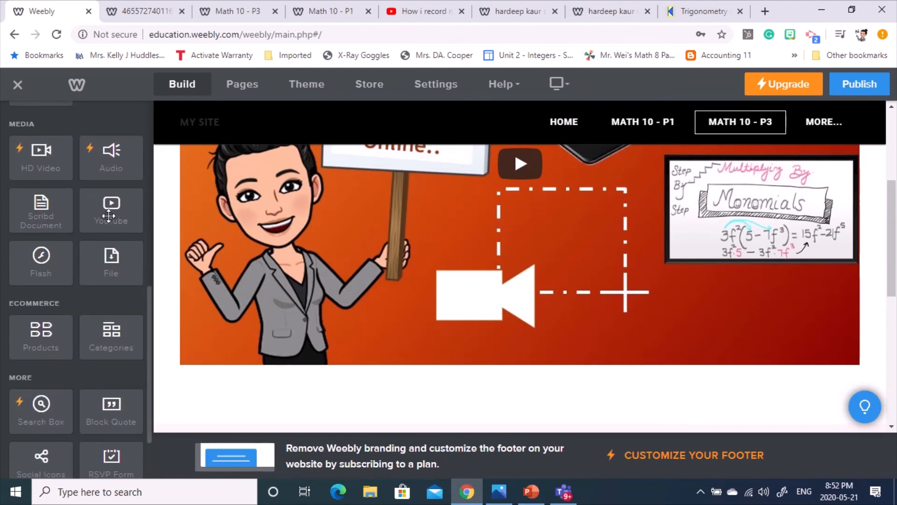
- Drop a second, empty YouTube video block to the right of the lesson video and return to YouTube
drag(103, 214, 857, 183)
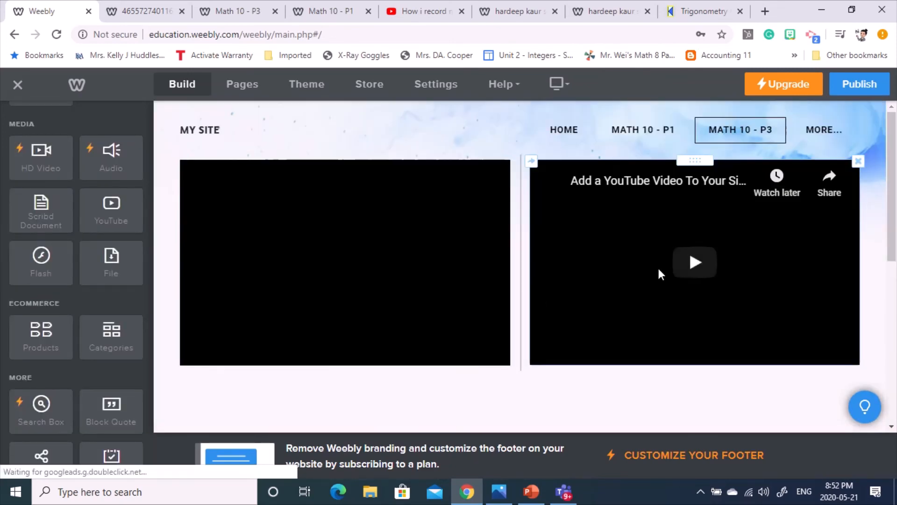
click(680, 223)
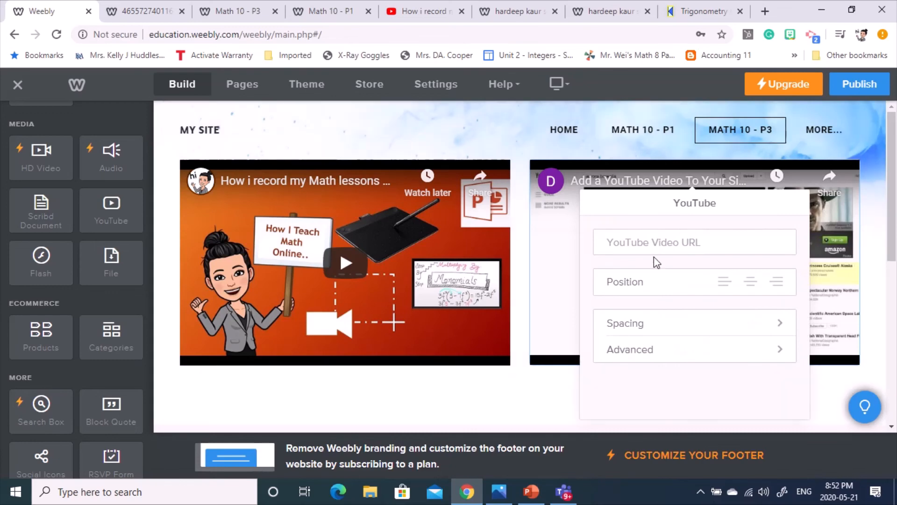
click(406, 9)
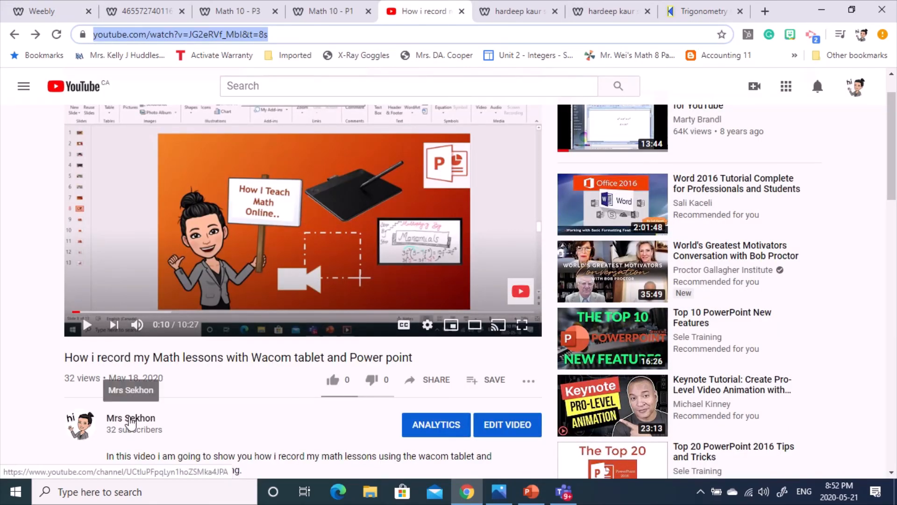
- Open the 'Bitmoji Virtual Classroom Tutorial' video from the author's channel uploads and copy its URL
click(129, 418)
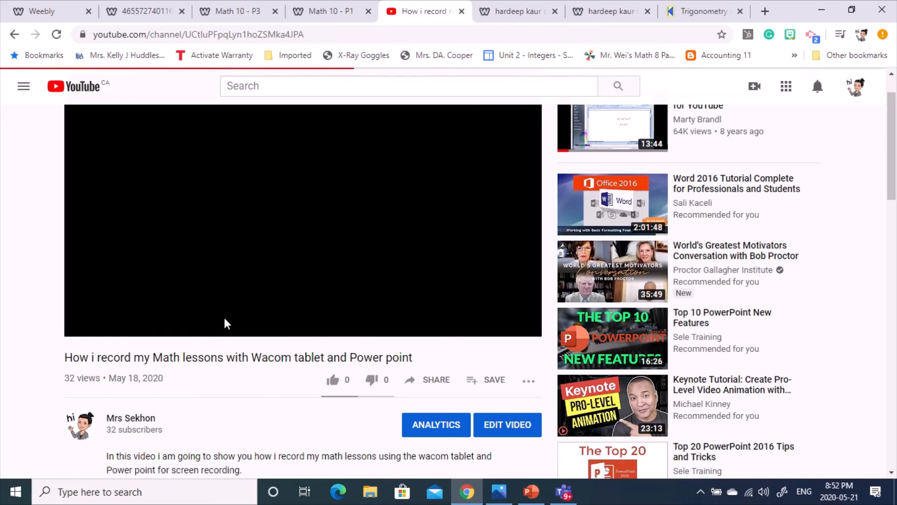
scroll(461, 361, down, 3)
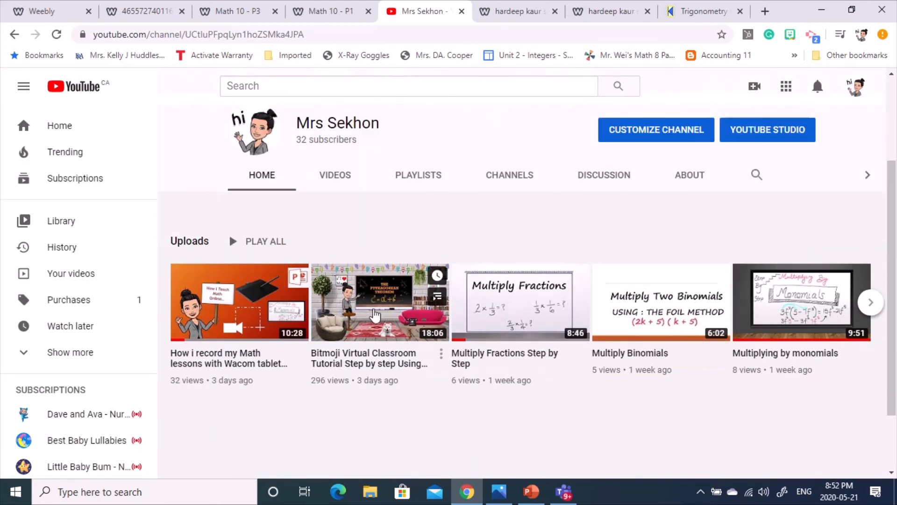
click(441, 357)
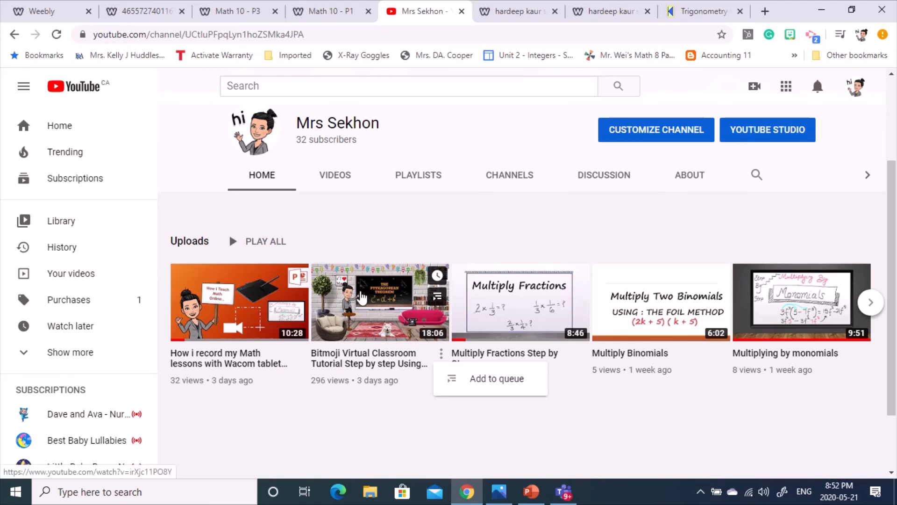
click(362, 297)
click(200, 38)
key(ctrl+c)
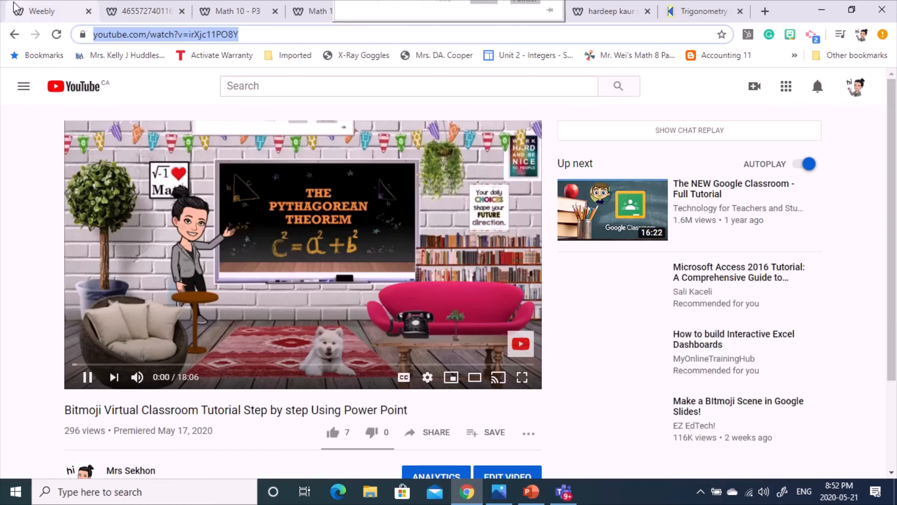
click(16, 7)
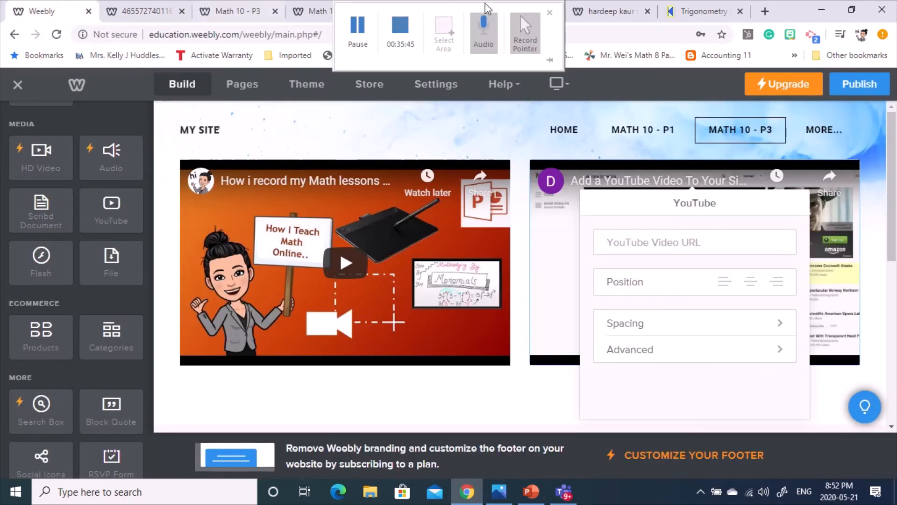
- Paste the Bitmoji tutorial link into the right-hand video's YouTube URL field and apply it
click(659, 241)
key(ctrl+v)
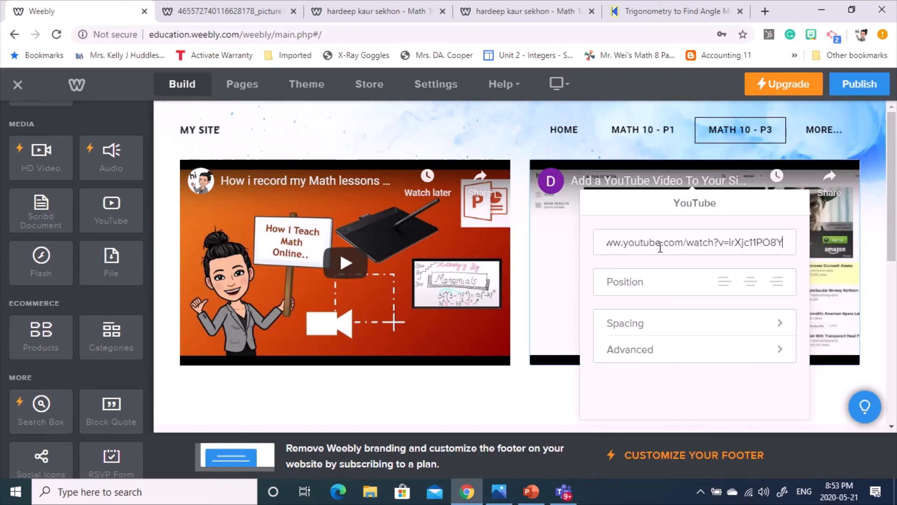
click(568, 240)
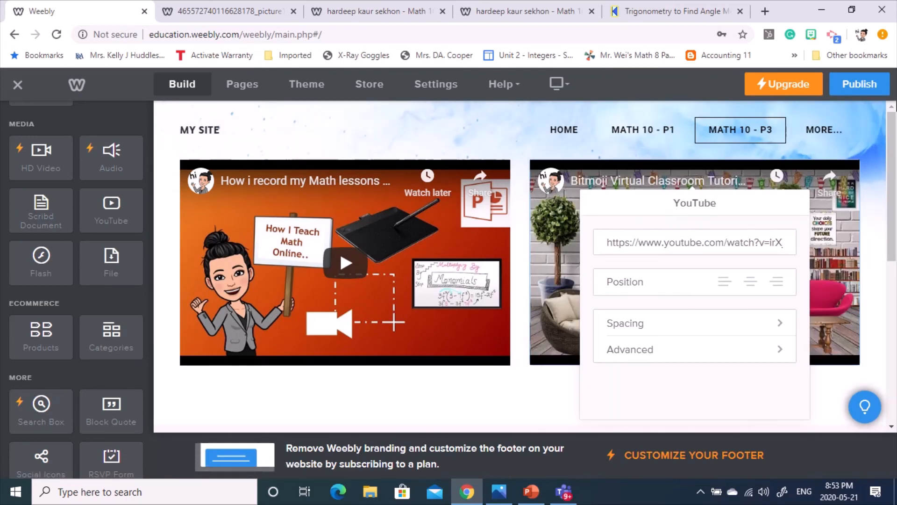
click(884, 173)
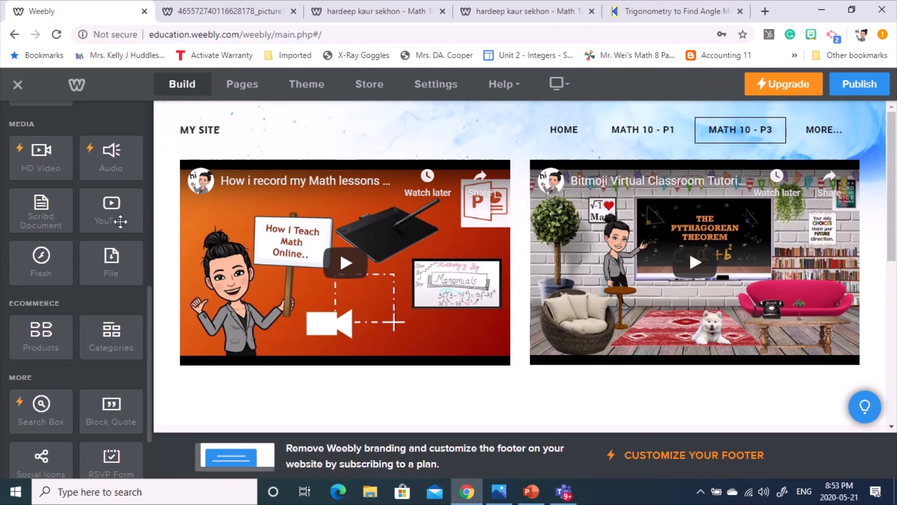
- Add a File block below the videos and upload the 'exponent Laws' image from the computer
drag(102, 260, 296, 386)
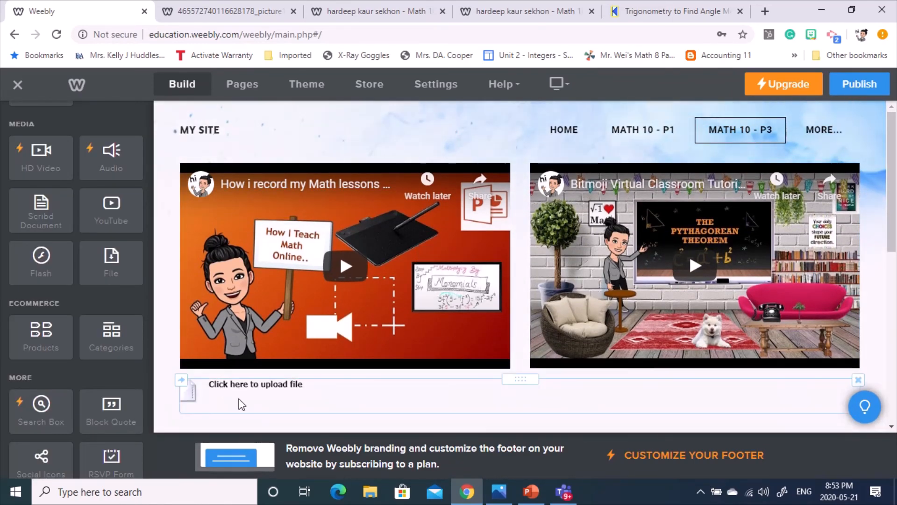
click(214, 396)
click(514, 196)
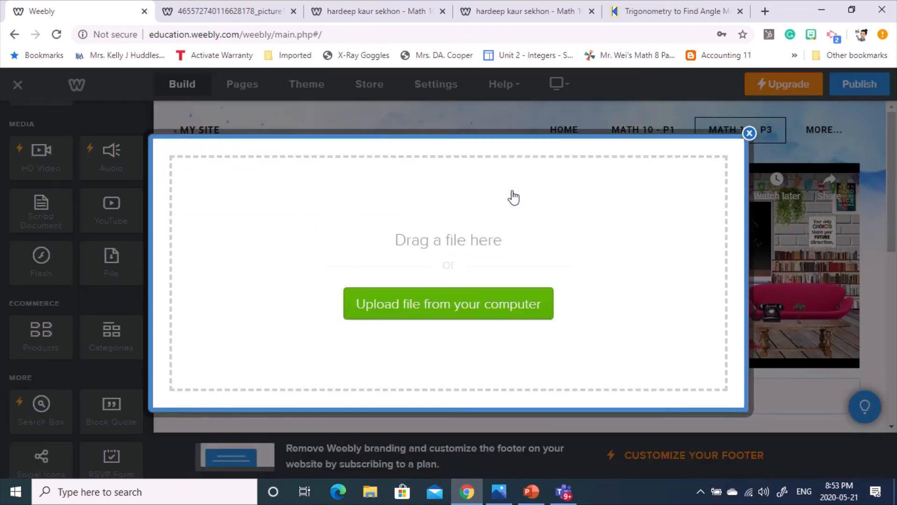
click(416, 306)
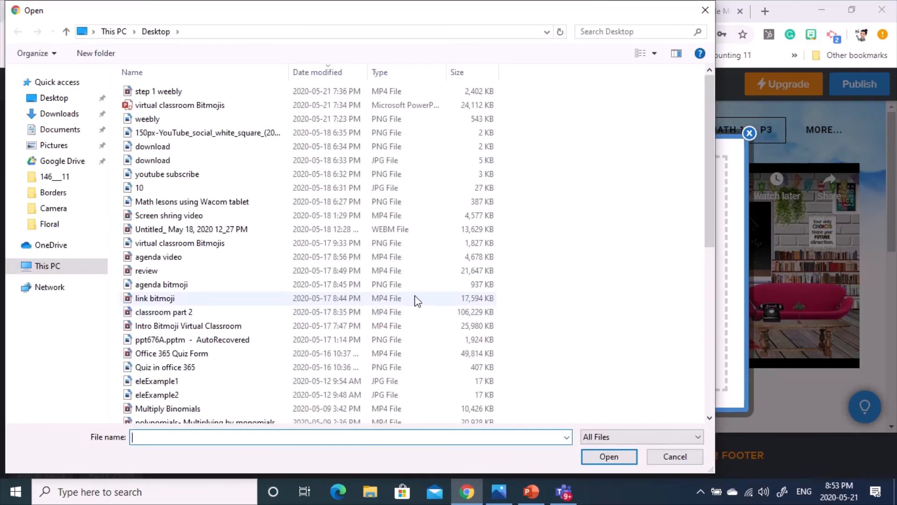
scroll(327, 355, down, 3)
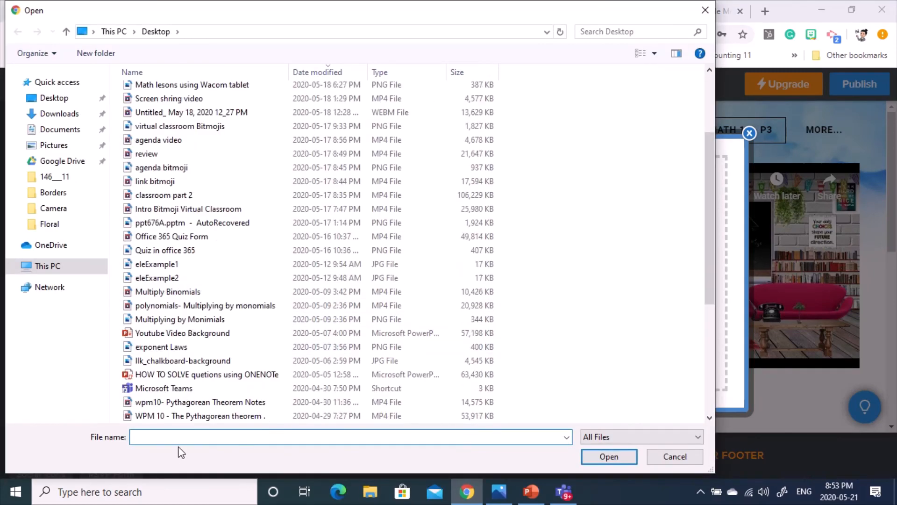
click(166, 348)
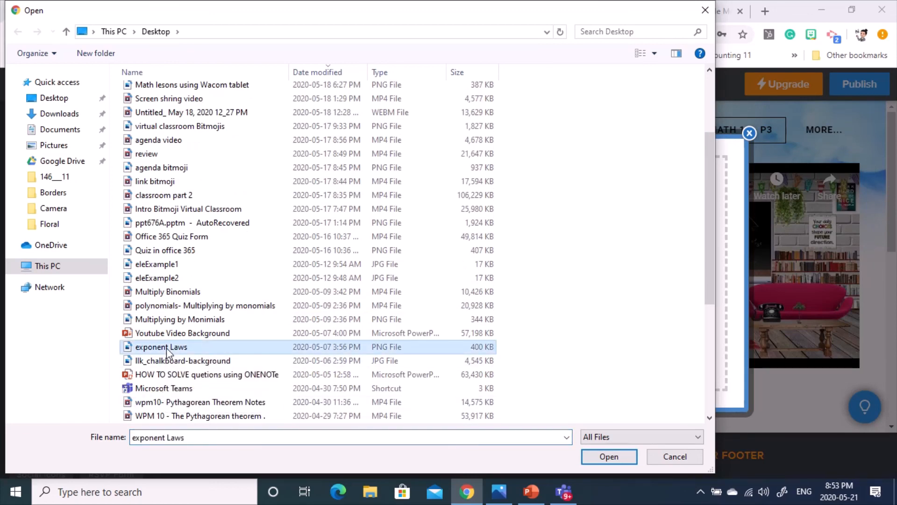
double_click(166, 347)
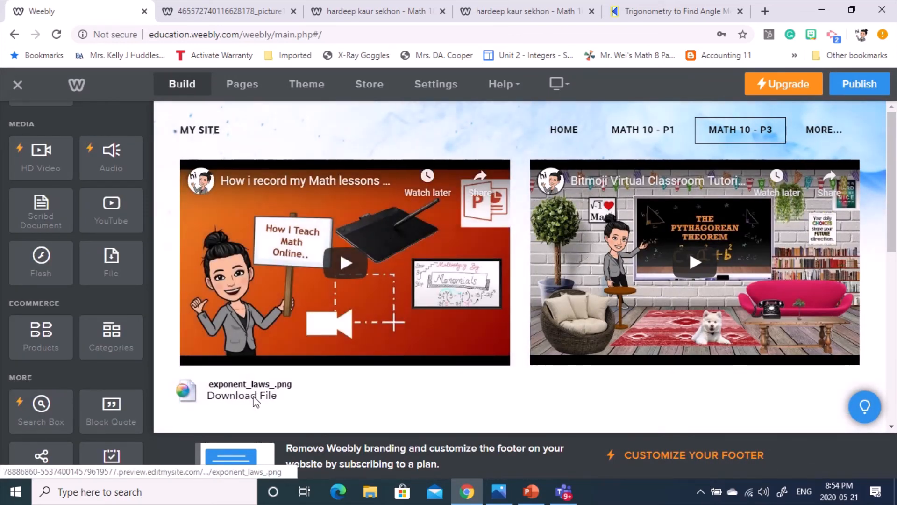
- Rename the download file to 'Exponent Laws' and publish the site
click(271, 384)
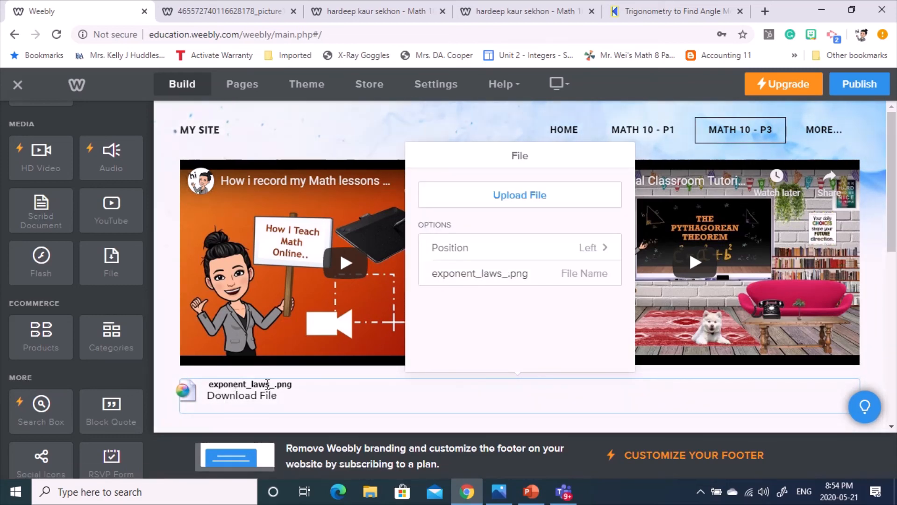
drag(443, 271, 735, 293)
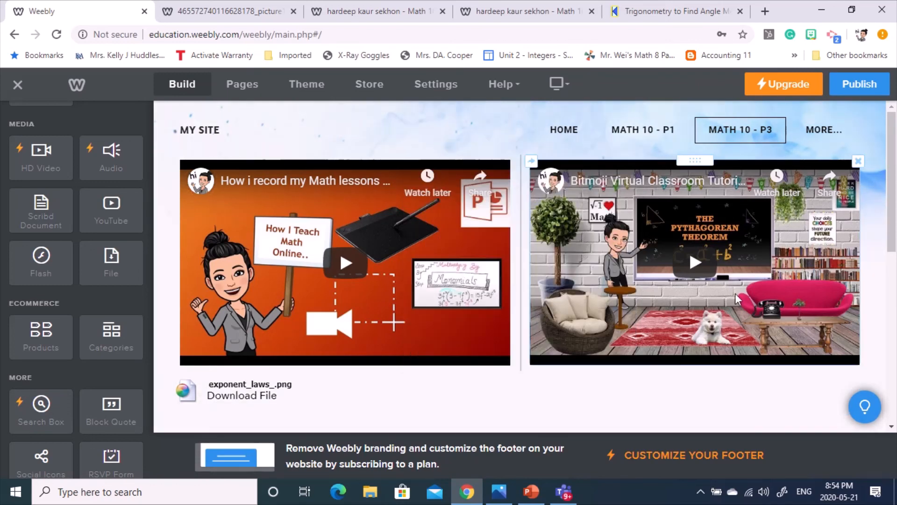
click(252, 386)
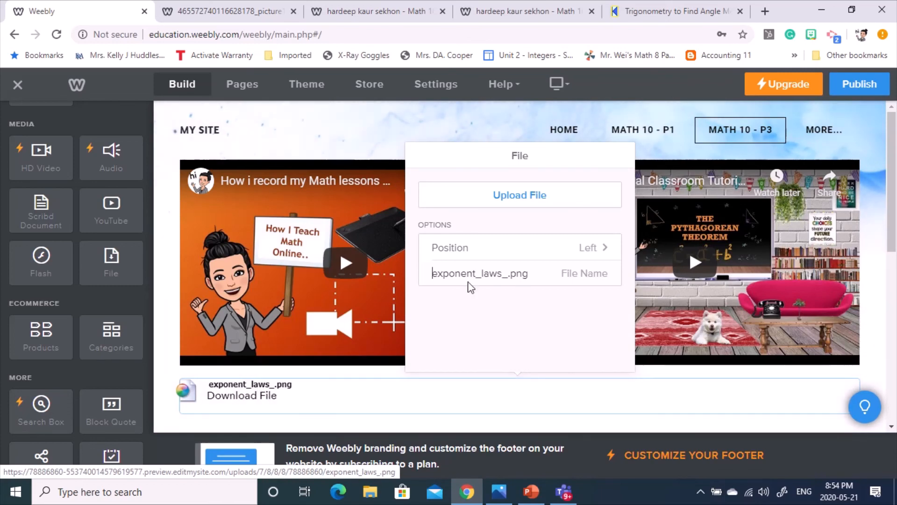
drag(433, 274, 607, 281)
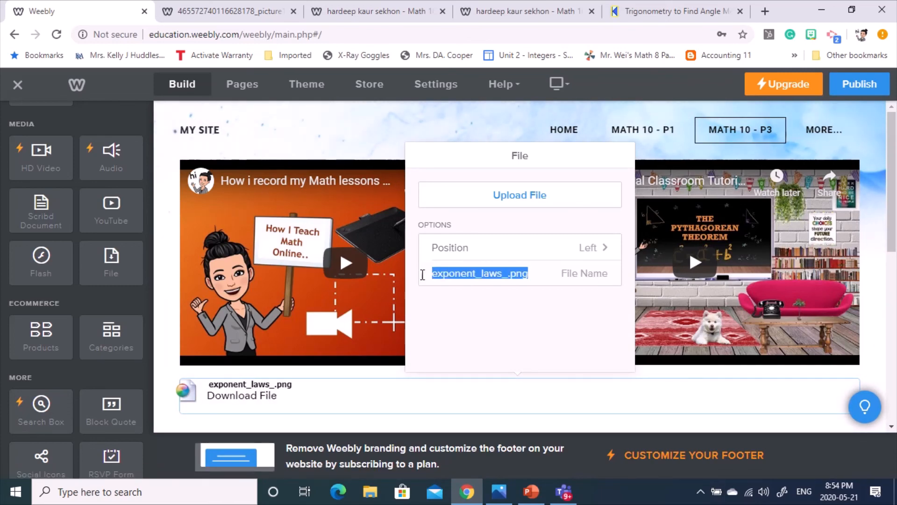
key(BackSpace)
text(Exp)
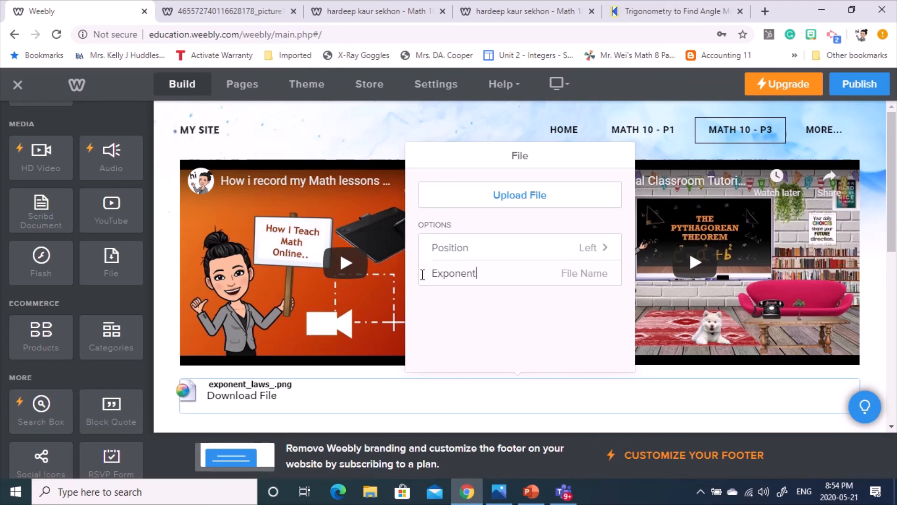
click(488, 329)
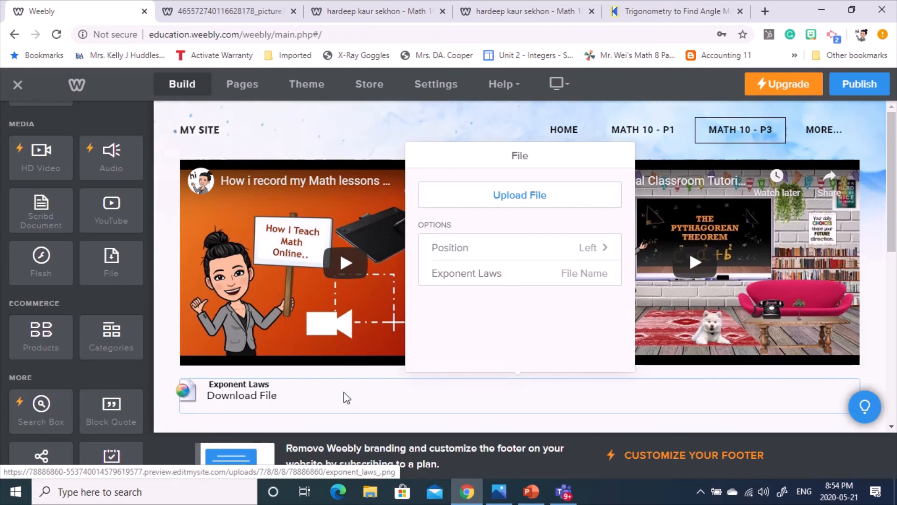
click(872, 87)
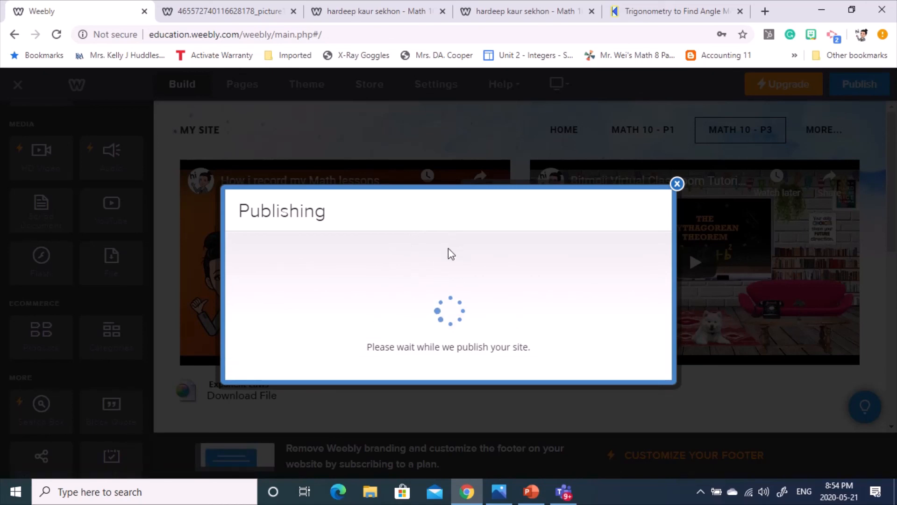
- On the live site, view the MATH 10 - P3 page and try the Exponent Laws download
click(392, 221)
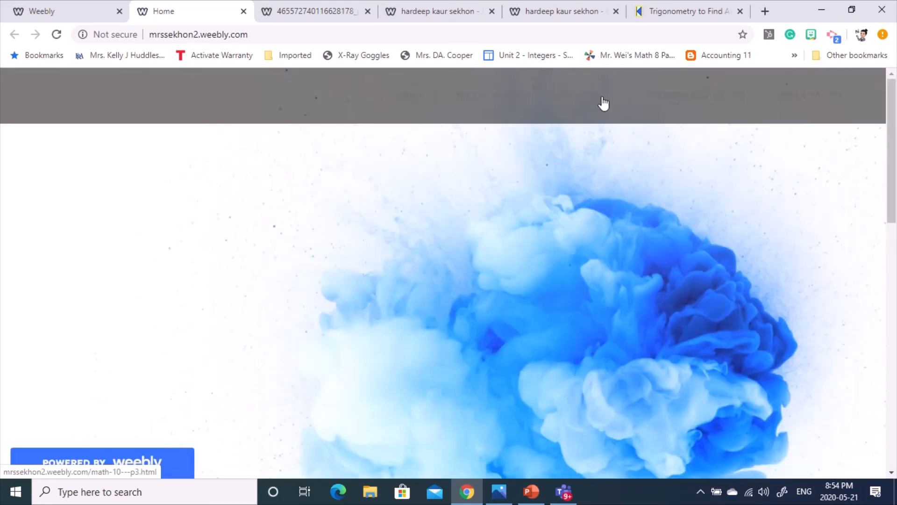
click(603, 99)
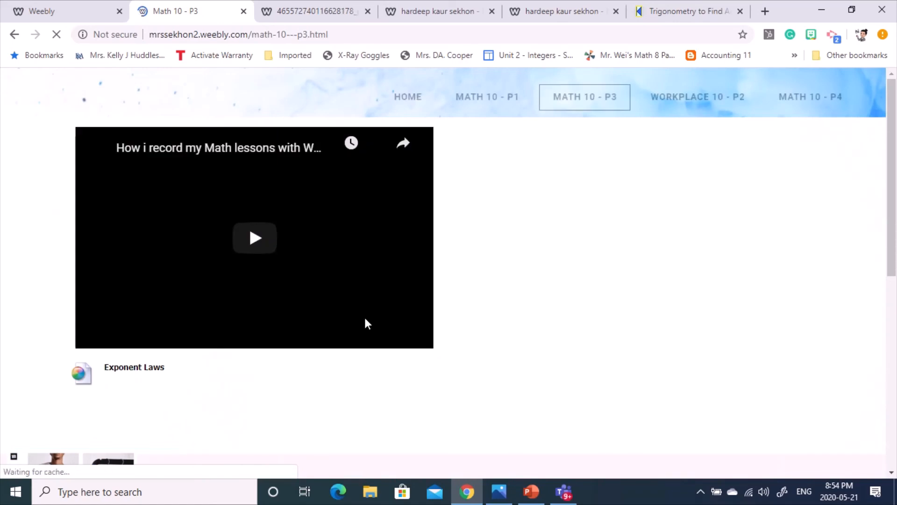
scroll(405, 292, down, 3)
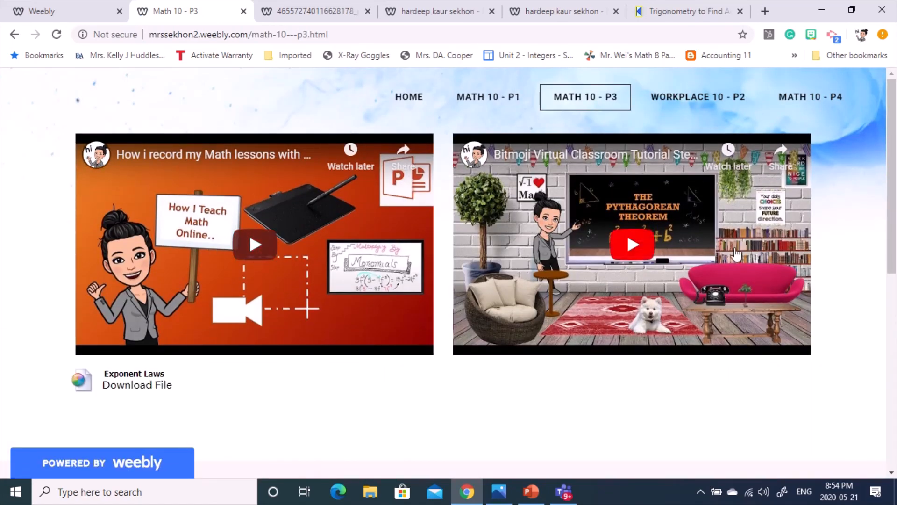
click(140, 389)
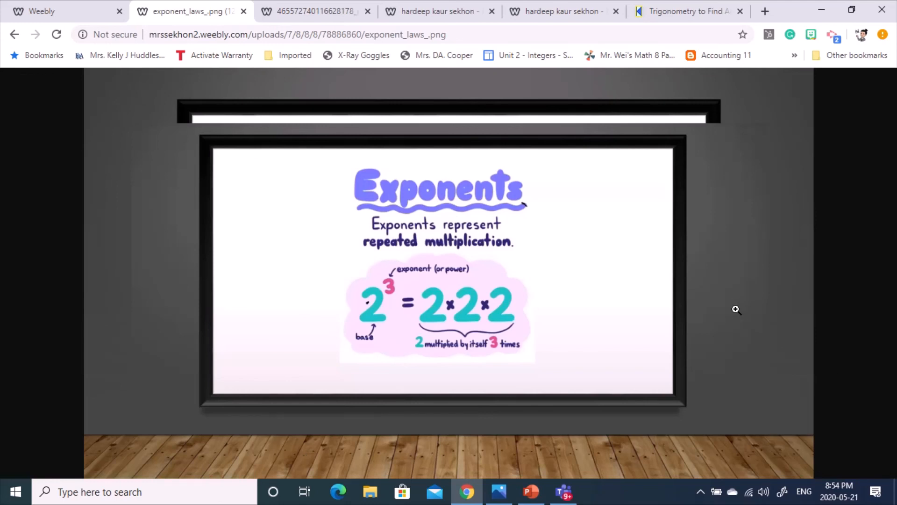
- Close the Website Published dialog and return to the editor showing the Math 10 - P3 page
click(38, 10)
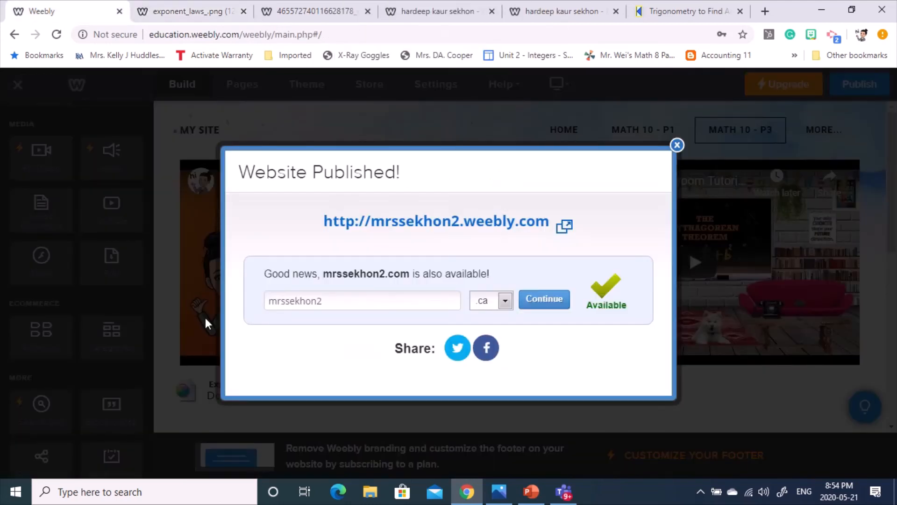
click(677, 145)
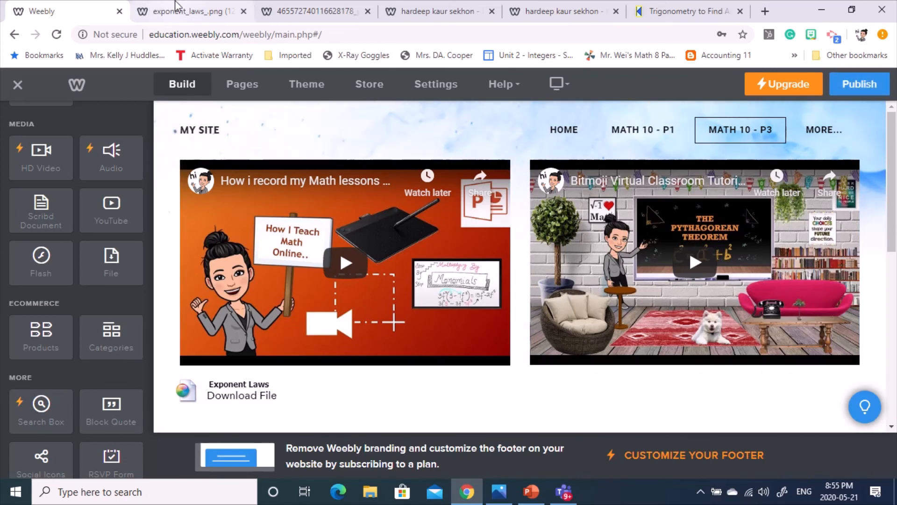
click(150, 9)
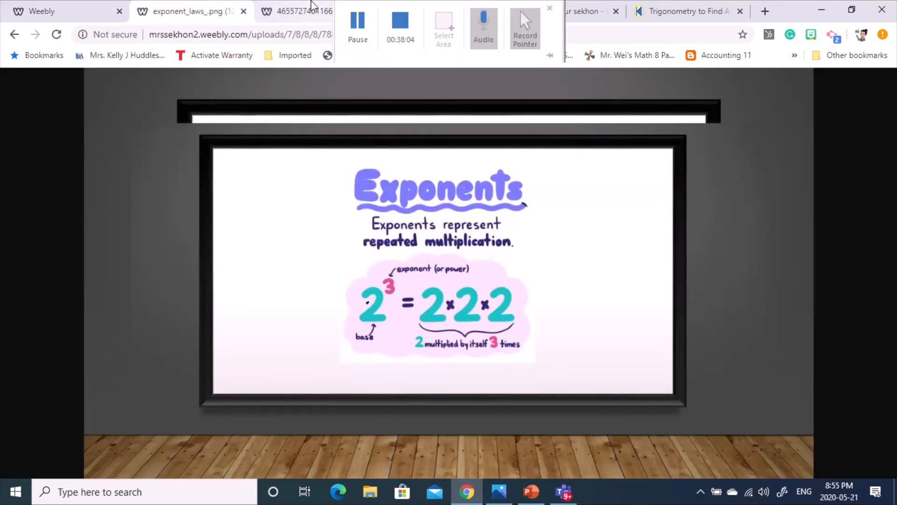
click(304, 10)
click(65, 10)
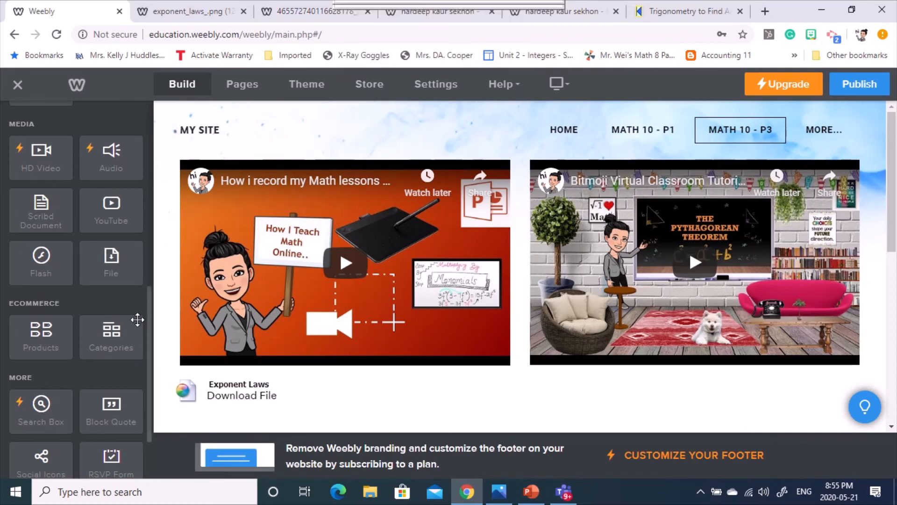